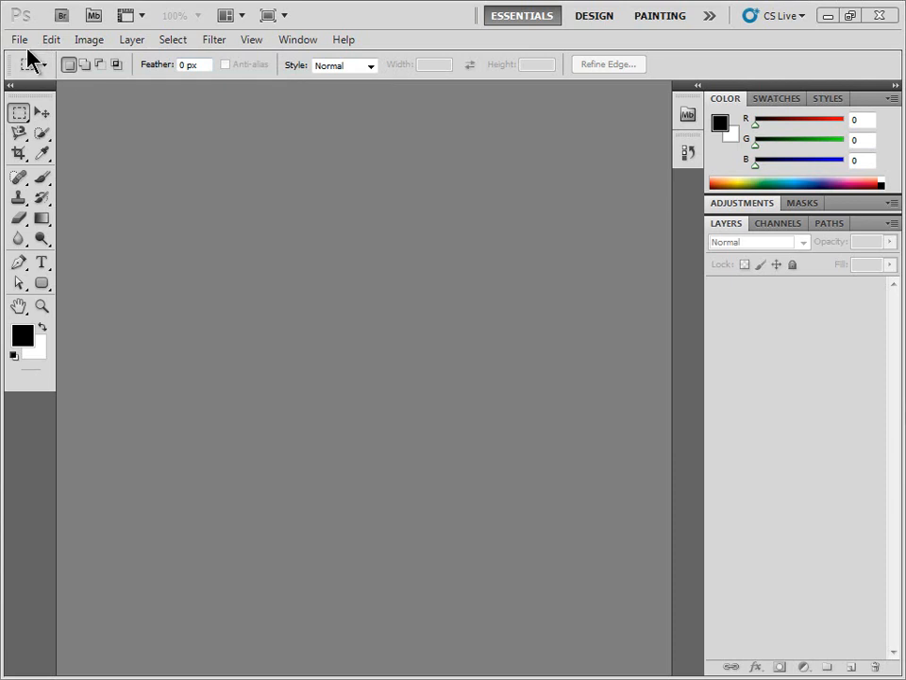
Create a new document from the Web preset at 640 x 480 pixels with a white background.
{"action": "left_click", "coordinate": [17, 39]}
{"action": "left_click", "coordinate": [36, 58]}
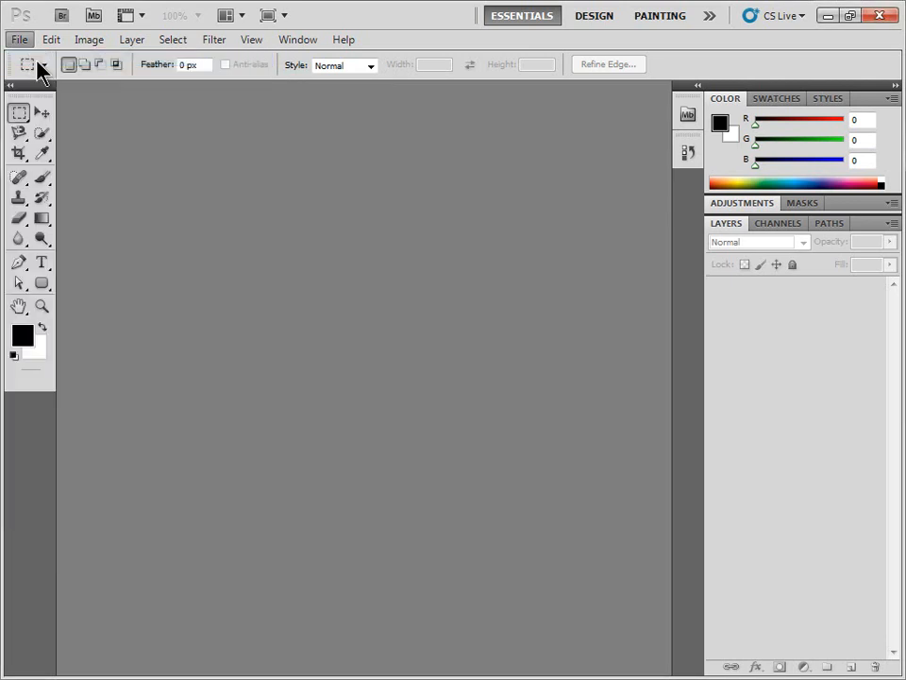
{"action": "left_click", "coordinate": [302, 248]}
{"action": "left_click", "coordinate": [308, 273]}
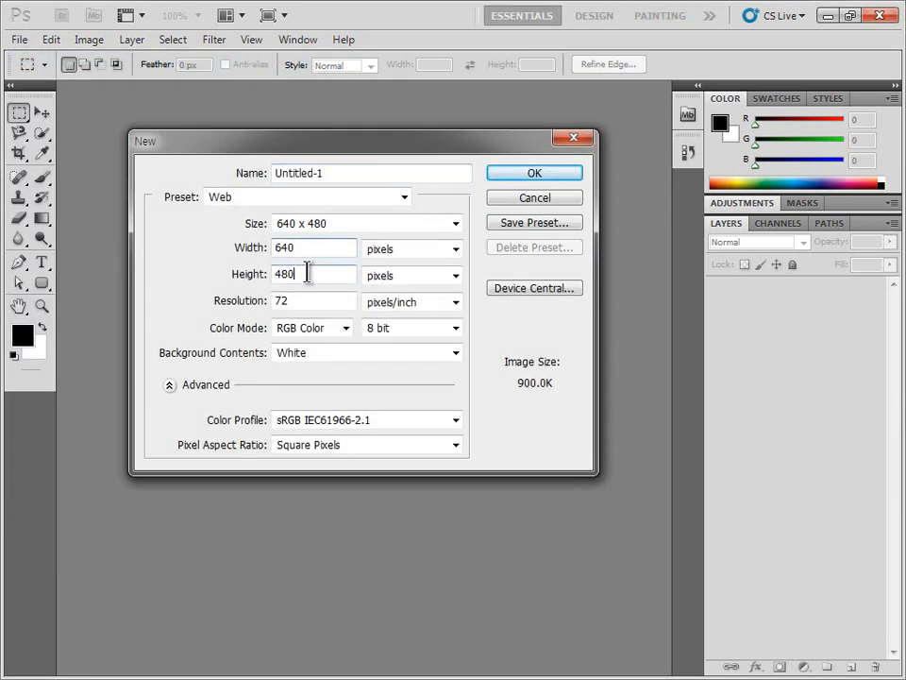
{"action": "left_click", "coordinate": [215, 202]}
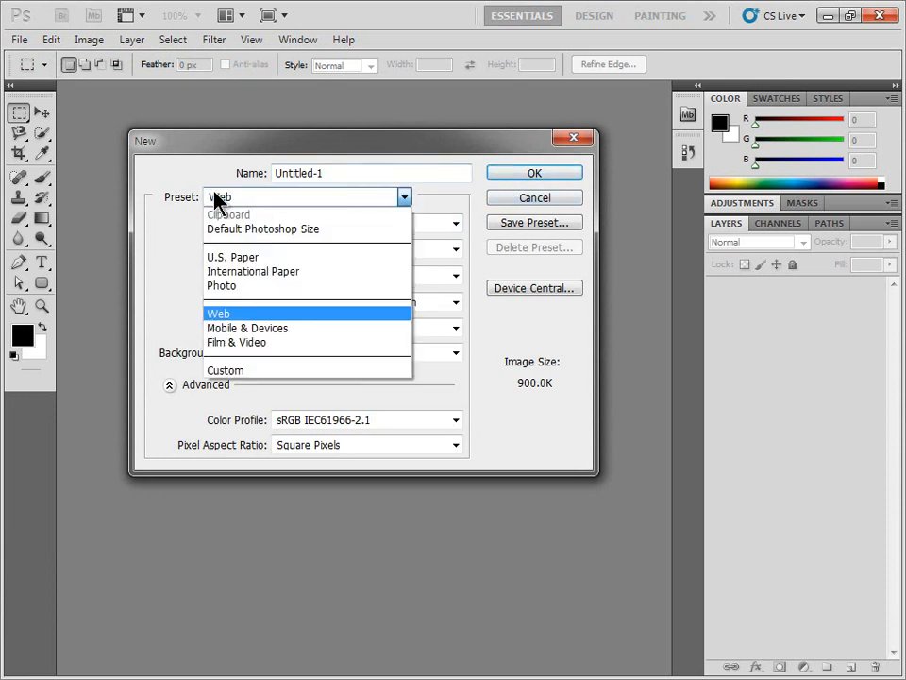
{"action": "left_click", "coordinate": [216, 314]}
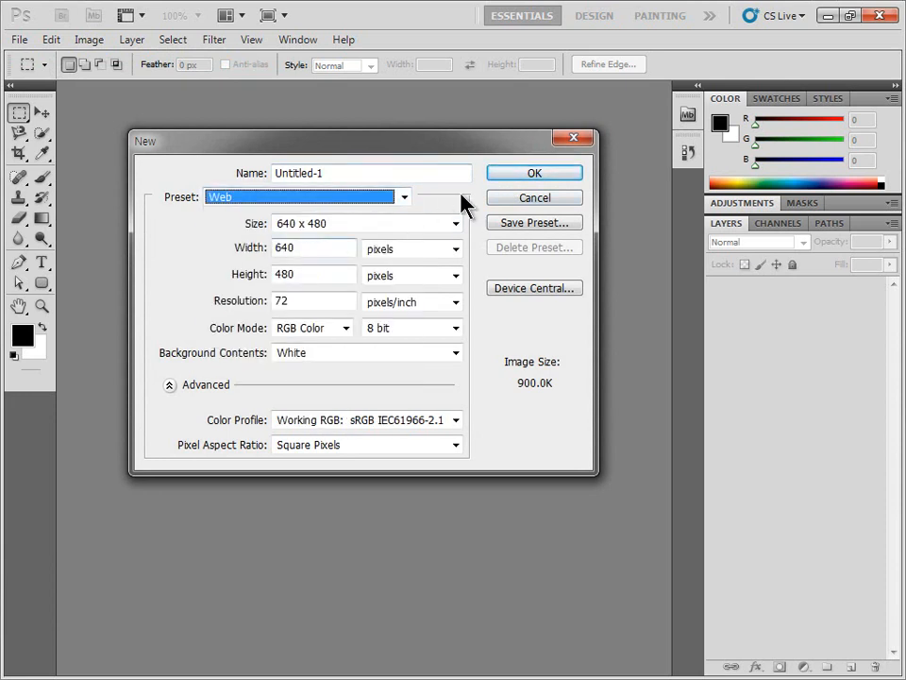
{"action": "left_click", "coordinate": [520, 174]}
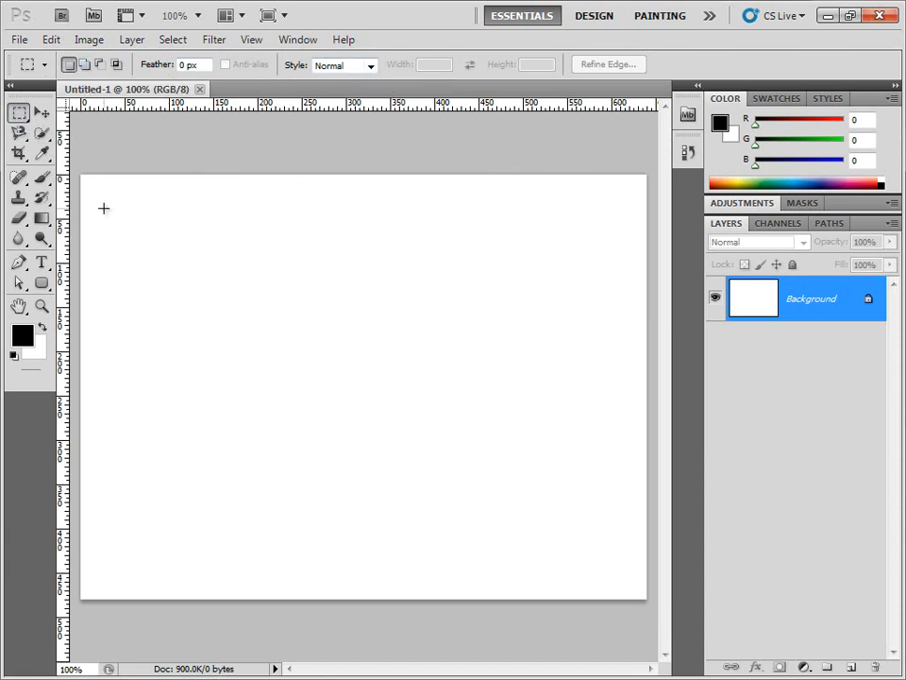
Draw a rectangular selection about 160 by 150 px in the upper-left area of the canvas.
{"action": "left_click_drag", "start_coordinate": [133, 219], "coordinate": [273, 355]}
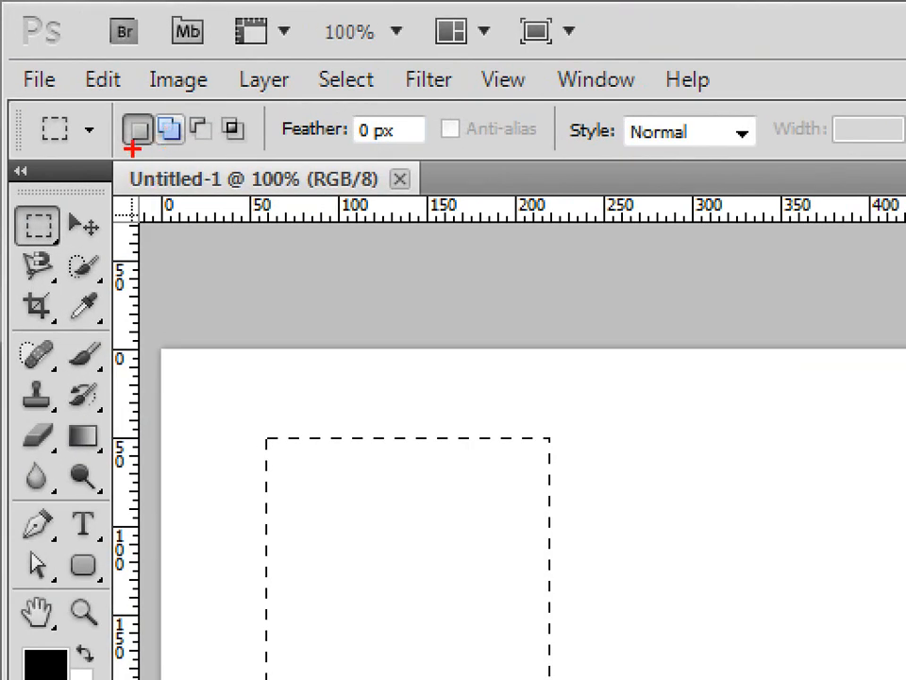
{"action": "left_click_drag", "start_coordinate": [155, 157], "coordinate": [188, 157]}
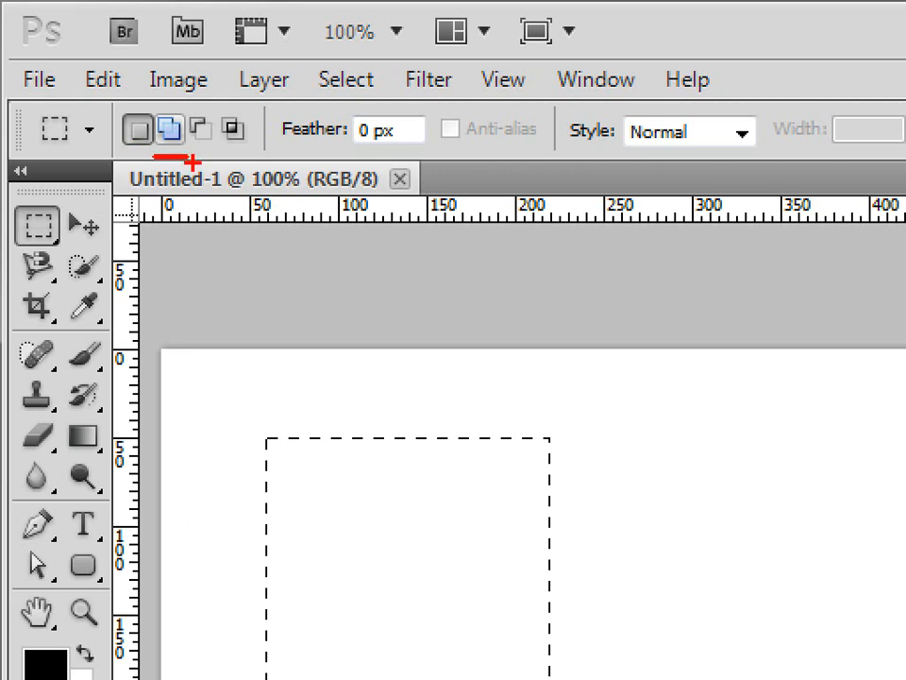
{"action": "left_click_drag", "start_coordinate": [193, 154], "coordinate": [212, 157]}
{"action": "left_click_drag", "start_coordinate": [230, 157], "coordinate": [258, 157]}
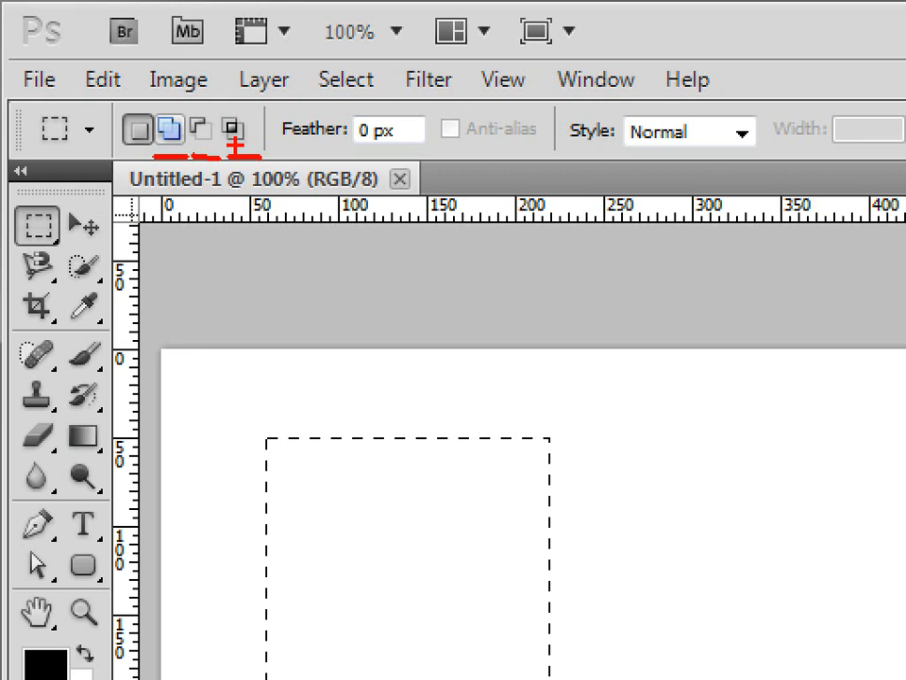
{"action": "left_click_drag", "start_coordinate": [296, 217], "coordinate": [161, 151]}
{"action": "mouse_move", "coordinate": [370, 327]}
{"action": "left_mouse_down"}
{"action": "mouse_move", "coordinate": [396, 429]}
{"action": "mouse_move", "coordinate": [344, 176]}
{"action": "left_mouse_up"}
{"action": "left_click_drag", "start_coordinate": [432, 180], "coordinate": [366, 307]}
{"action": "left_click_drag", "start_coordinate": [463, 184], "coordinate": [385, 388]}
{"action": "left_click_drag", "start_coordinate": [495, 248], "coordinate": [404, 415]}
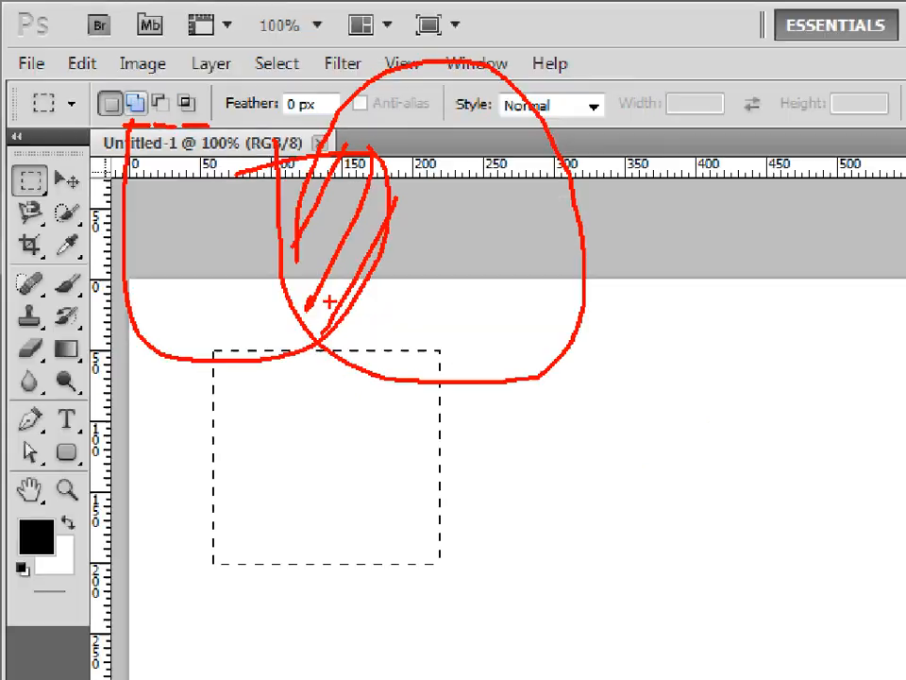
{"action": "key", "text": "Escape"}
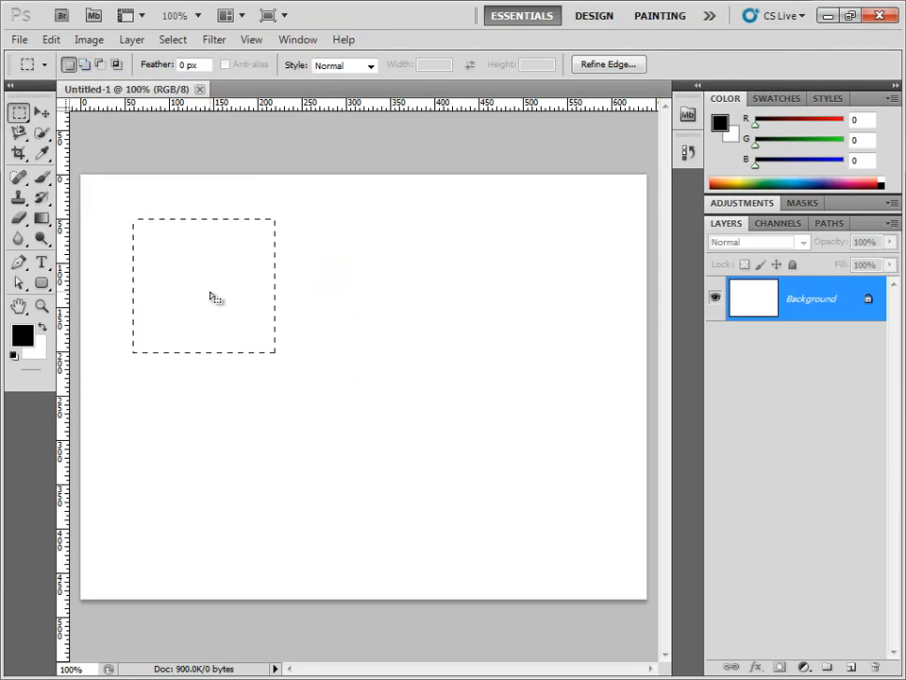
Add a rectangle of about 175 by 155 px overlapping the selection's lower-right corner, plus several small rectangles along its edges.
{"action": "left_click", "coordinate": [85, 65]}
{"action": "left_click_drag", "start_coordinate": [223, 298], "coordinate": [377, 435]}
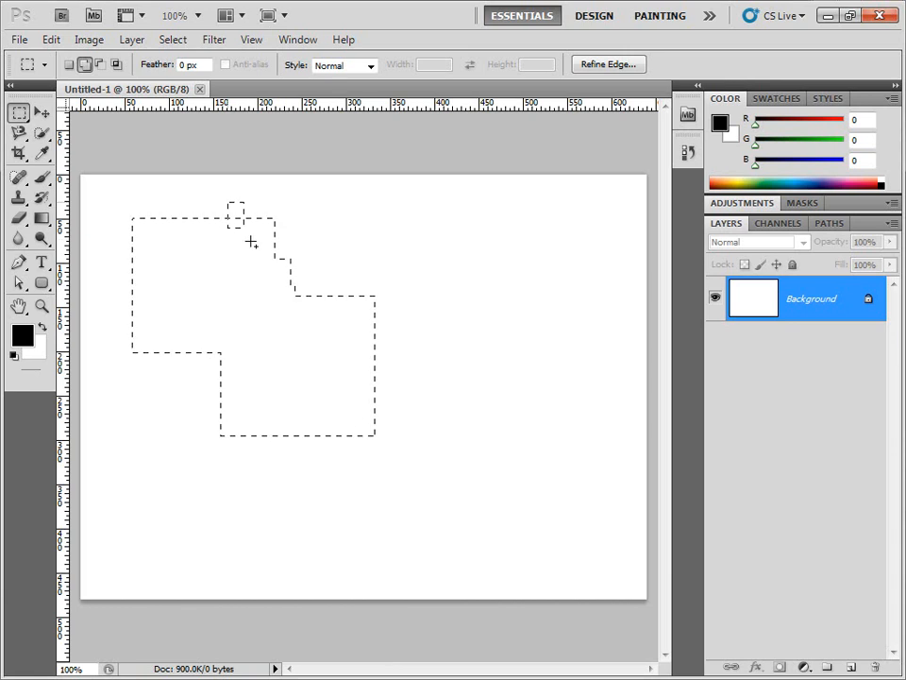
{"action": "left_click_drag", "start_coordinate": [105, 263], "coordinate": [158, 299]}
{"action": "left_click_drag", "start_coordinate": [198, 334], "coordinate": [242, 388]}
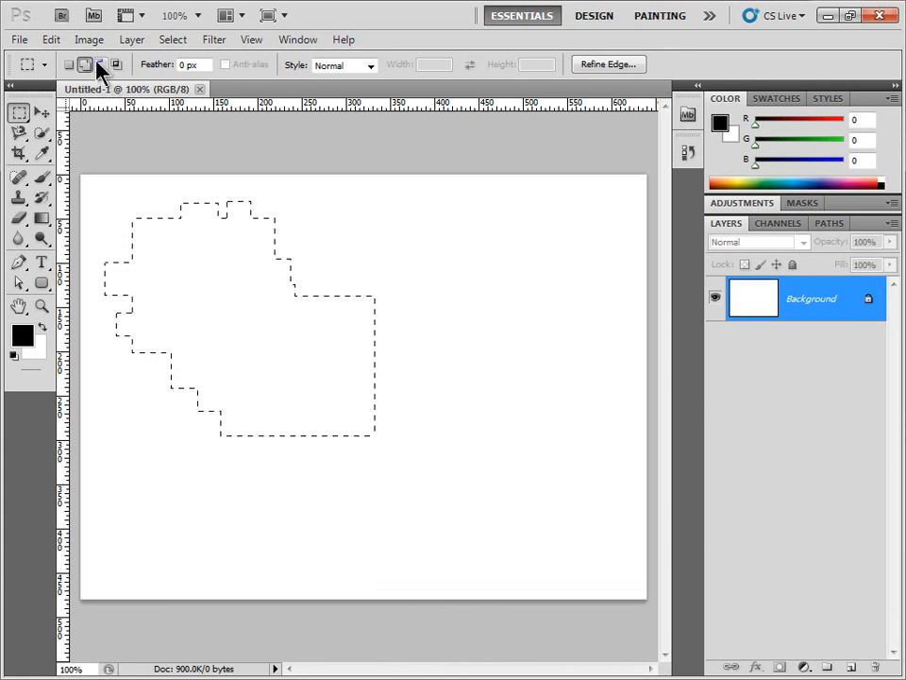
Subtract rectangles from the right edge, the bottom edge and the lower-left part of the selection.
{"action": "left_click_drag", "start_coordinate": [423, 358], "coordinate": [303, 380]}
{"action": "left_click_drag", "start_coordinate": [283, 467], "coordinate": [242, 348]}
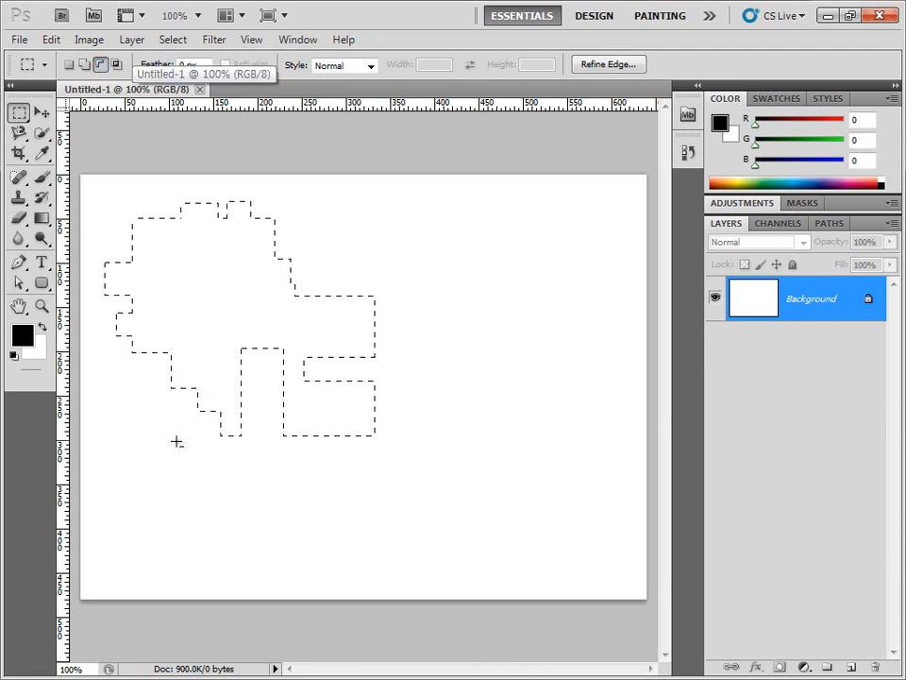
{"action": "left_click_drag", "start_coordinate": [156, 451], "coordinate": [253, 317]}
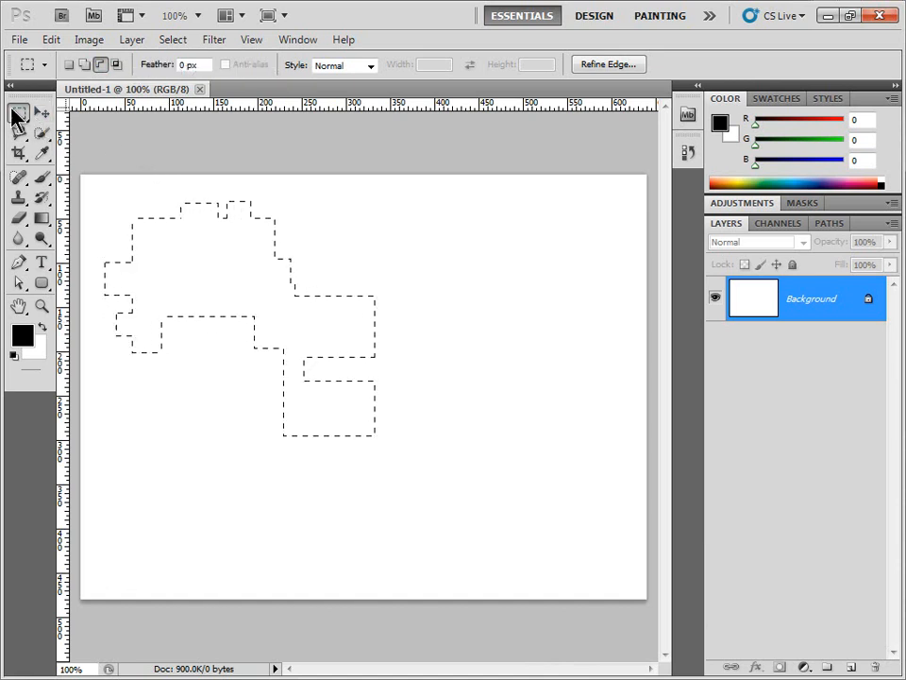
Switch to the Elliptical Marquee and shift the existing selection slightly down and to the right.
{"action": "left_click_drag", "start_coordinate": [17, 115], "coordinate": [72, 142]}
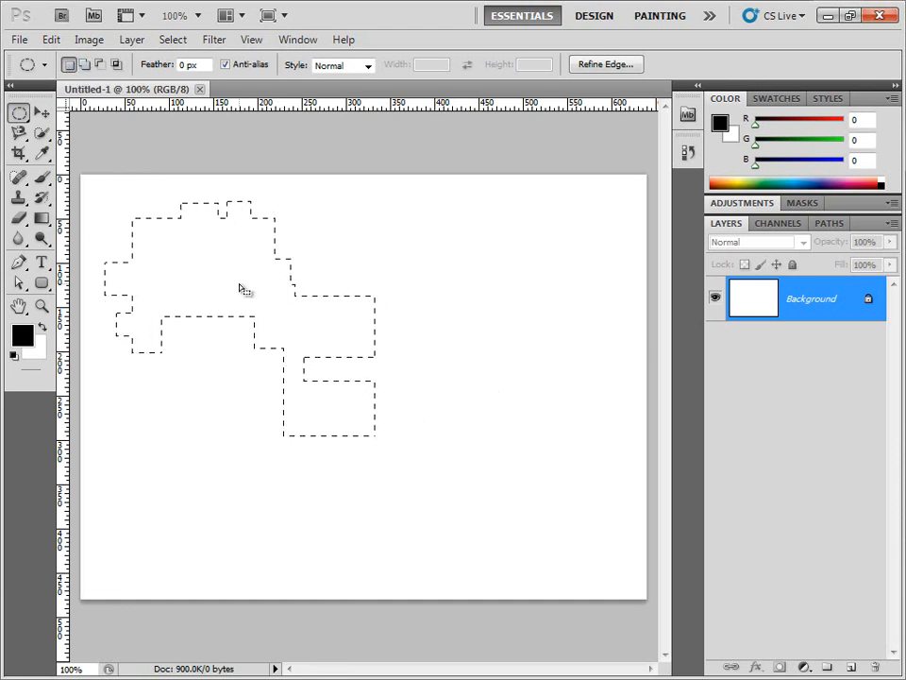
{"action": "left_click_drag", "start_coordinate": [277, 353], "coordinate": [295, 362]}
Try drawing a new ellipse over the lower-right canvas area in New selection mode, and undo it.
{"action": "left_click_drag", "start_coordinate": [419, 372], "coordinate": [522, 496]}
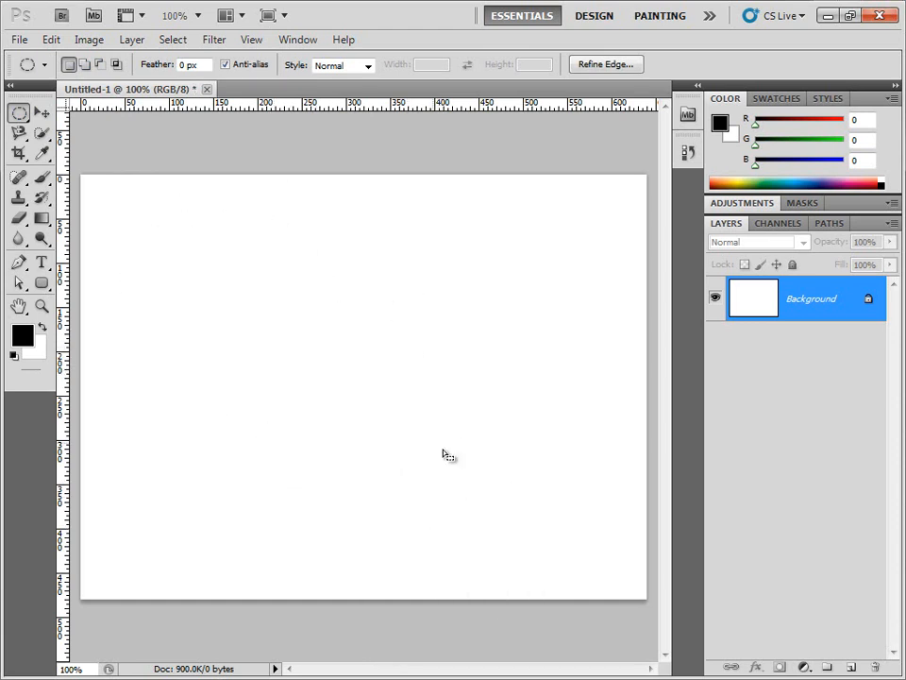
{"action": "key", "text": "ctrl+z"}
{"action": "left_click", "coordinate": [51, 39]}
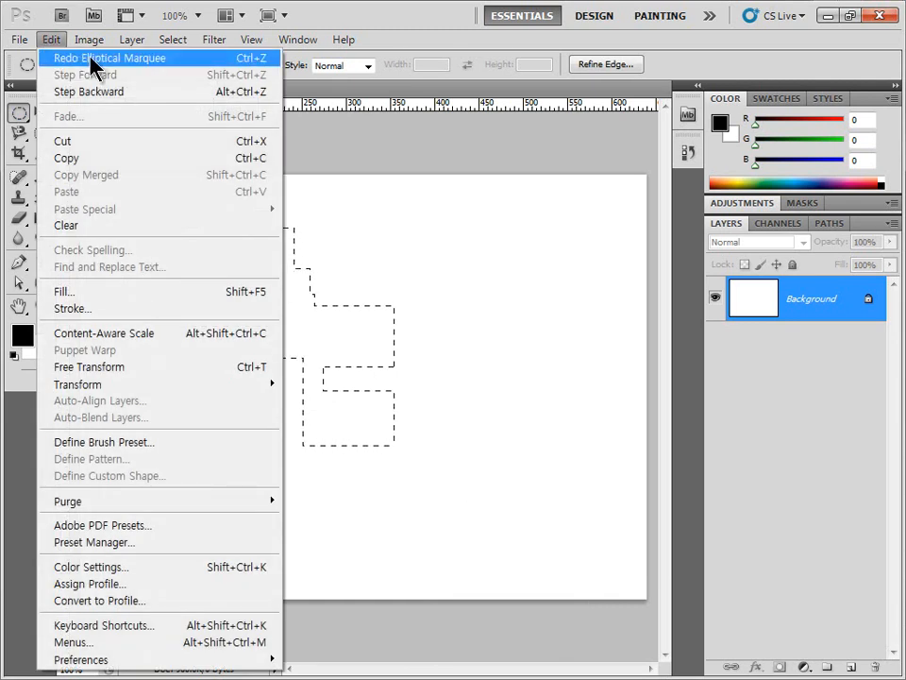
{"action": "mouse_move", "coordinate": [297, 39]}
{"action": "left_click", "coordinate": [424, 8]}
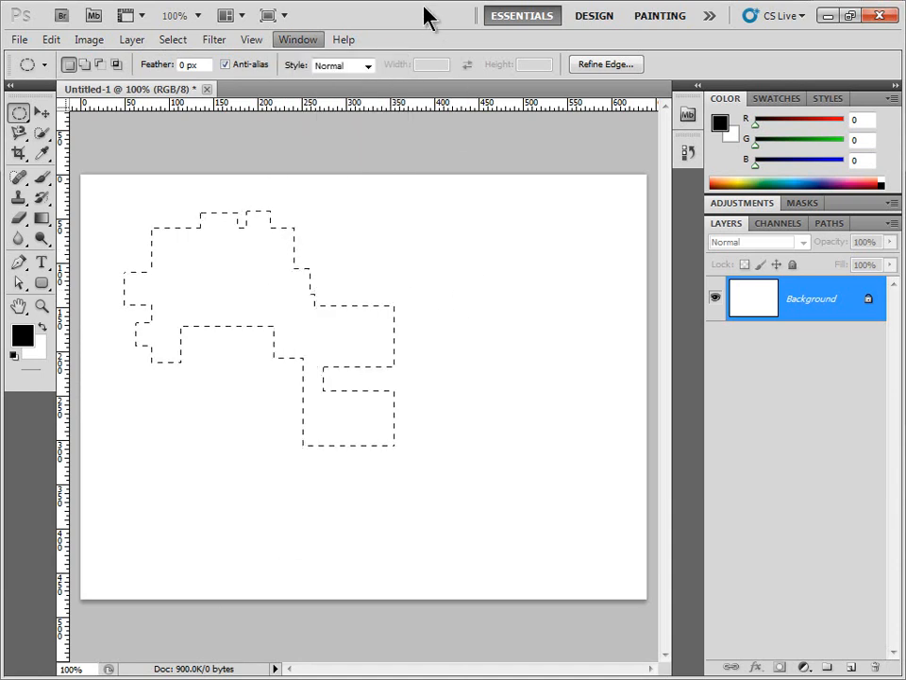
Add a large ellipse and several smaller overlapping ellipses around the selection to build a cloud-shaped outline.
{"action": "left_click", "coordinate": [85, 65]}
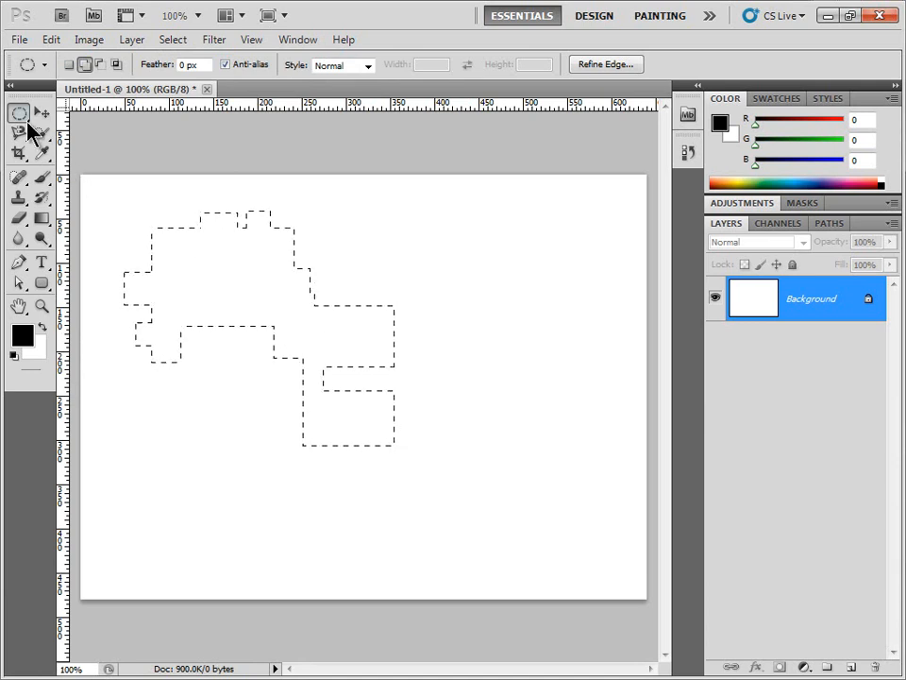
{"action": "left_click_drag", "start_coordinate": [530, 283], "coordinate": [247, 533]}
{"action": "left_click_drag", "start_coordinate": [370, 229], "coordinate": [488, 350]}
{"action": "left_click_drag", "start_coordinate": [435, 338], "coordinate": [566, 463]}
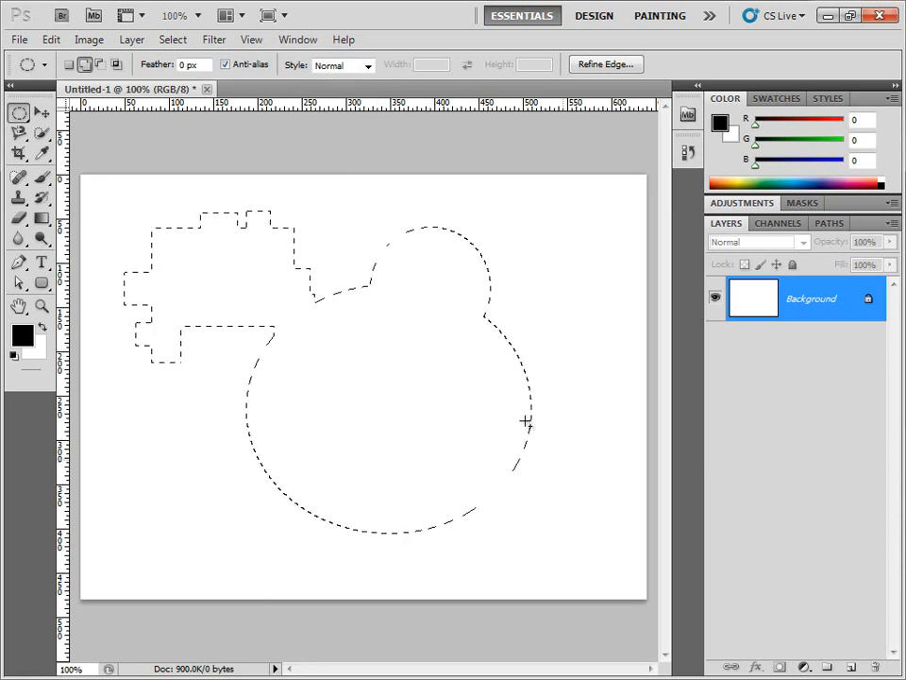
{"action": "left_click_drag", "start_coordinate": [503, 352], "coordinate": [539, 394]}
{"action": "left_click_drag", "start_coordinate": [226, 419], "coordinate": [327, 513]}
{"action": "left_click_drag", "start_coordinate": [144, 294], "coordinate": [315, 437]}
{"action": "left_click_drag", "start_coordinate": [109, 254], "coordinate": [230, 393]}
{"action": "left_click_drag", "start_coordinate": [141, 196], "coordinate": [215, 273]}
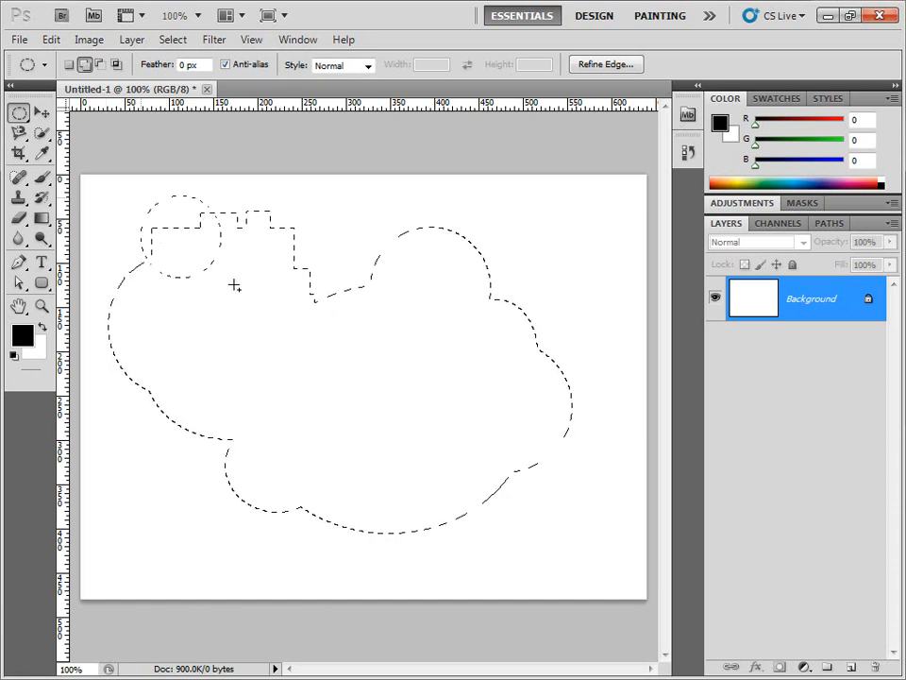
{"action": "left_click_drag", "start_coordinate": [368, 333], "coordinate": [366, 332]}
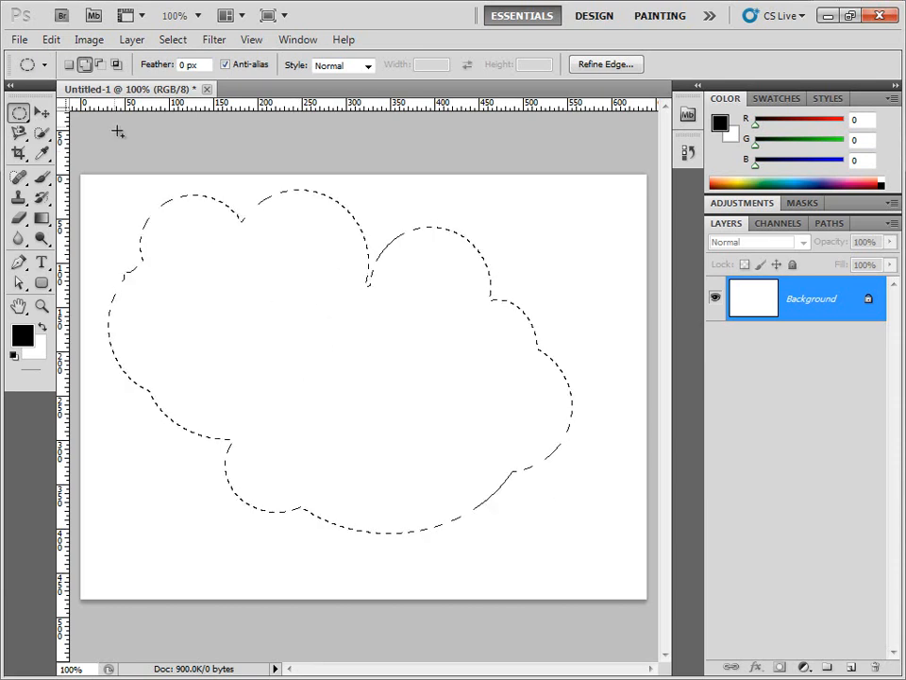
Subtract circles from the right edge, the middle and the lower-left edge of the cloud-shaped selection.
{"action": "left_click", "coordinate": [101, 68]}
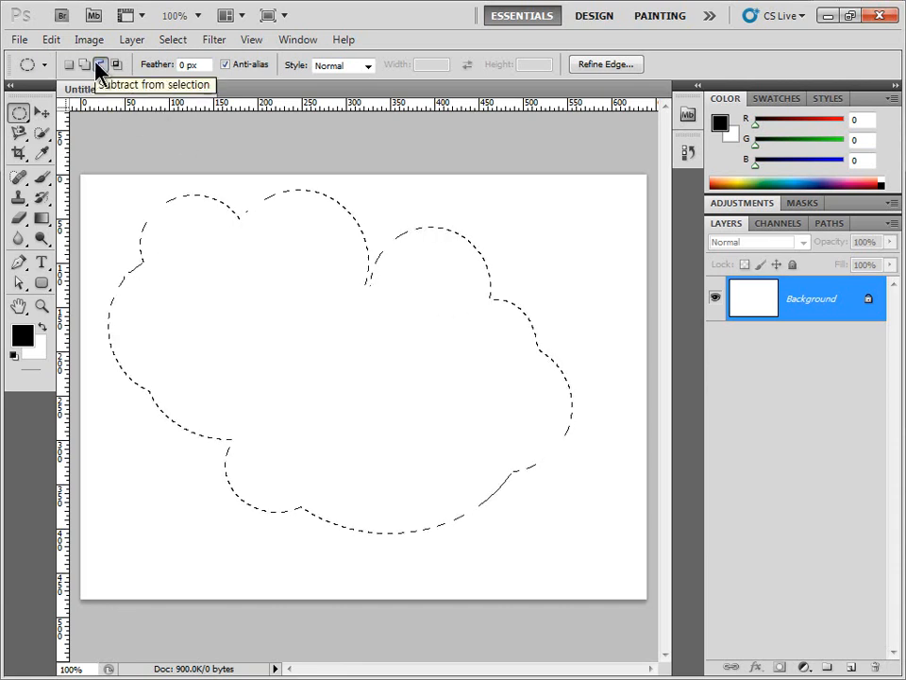
{"action": "left_click_drag", "start_coordinate": [537, 310], "coordinate": [454, 397]}
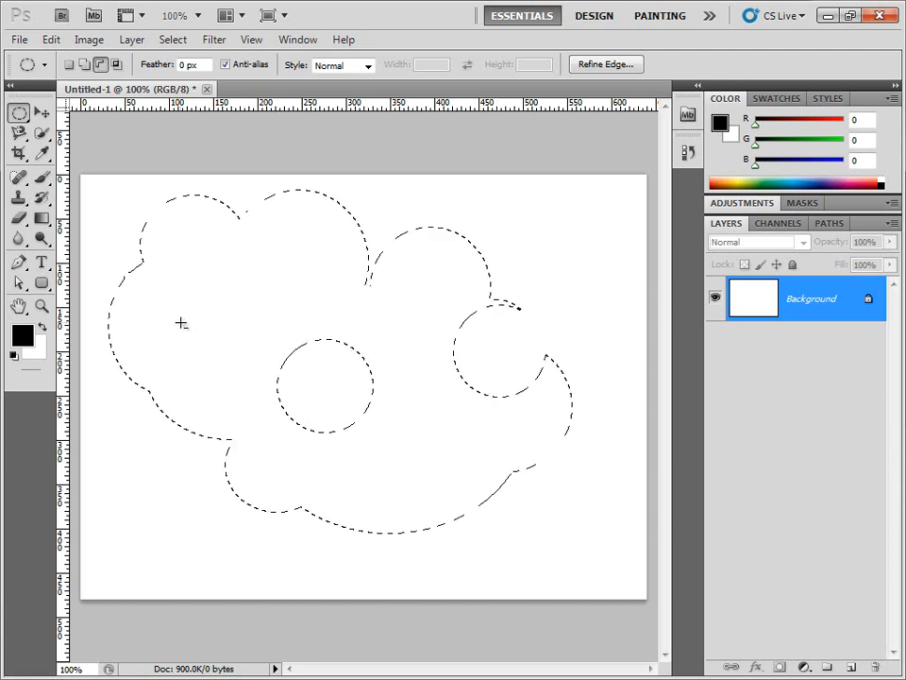
{"action": "left_click_drag", "start_coordinate": [133, 437], "coordinate": [219, 323]}
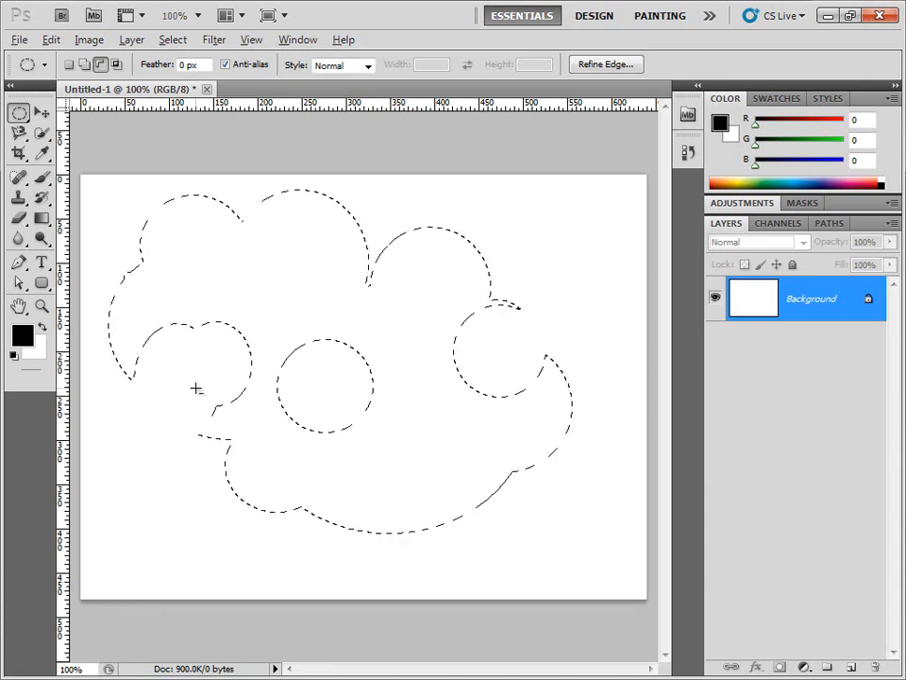
Fill the cloud-shaped selection with the black foreground color, and undo the fill.
{"action": "key", "text": "alt+BackSpace"}
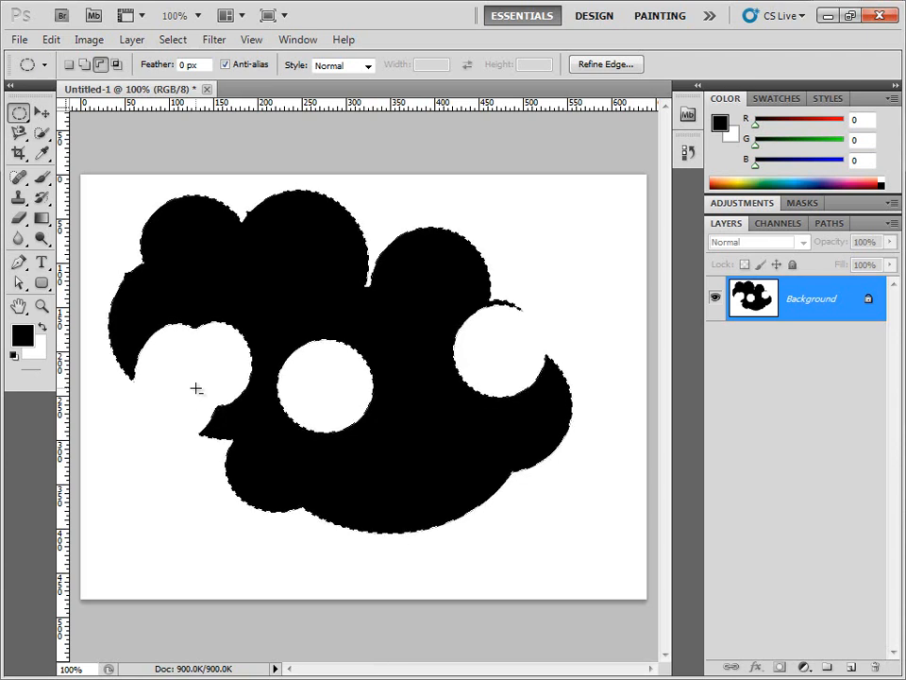
{"action": "key", "text": "ctrl+z"}
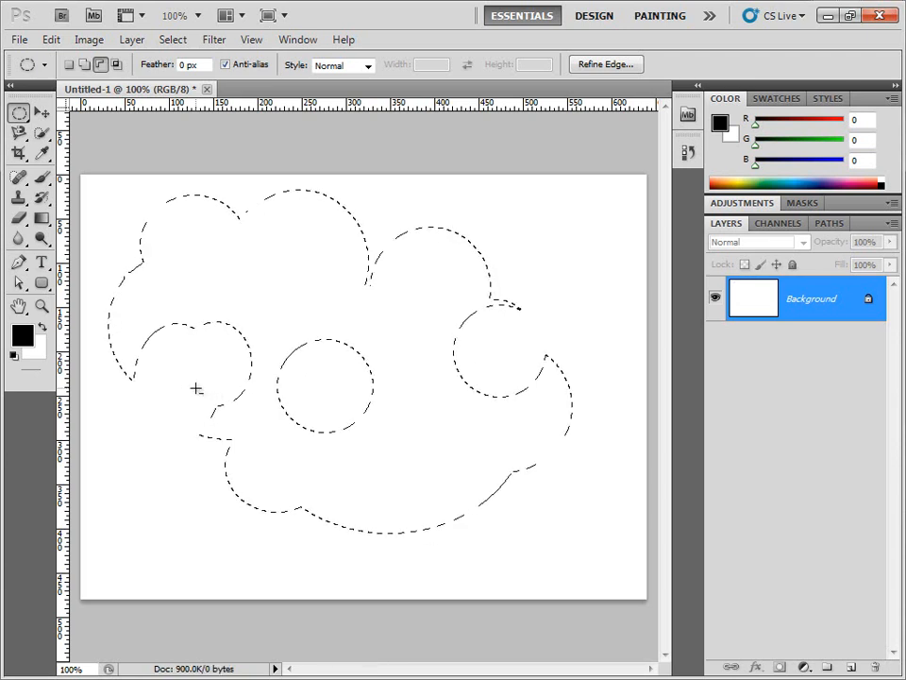
Intersect the cloud-shaped selection with an ellipse overlapping the area left of its central hole.
{"action": "left_click", "coordinate": [116, 66]}
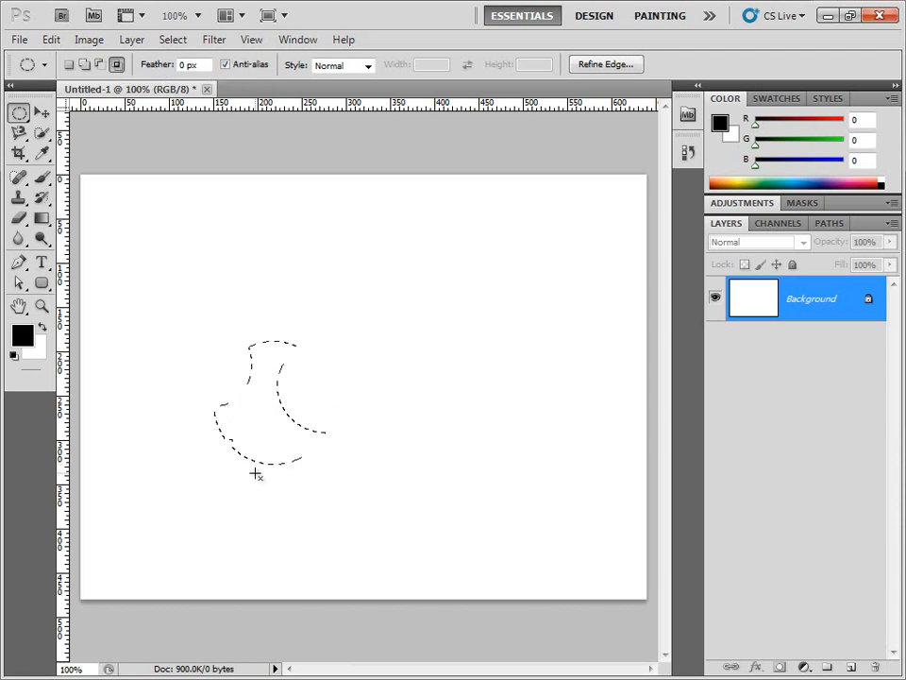
Replace the selection with a rectangular one about 125 px square at the upper left, and add an overlapping rectangle of about 210 by 185 px.
{"action": "left_click", "coordinate": [19, 112]}
{"action": "left_click", "coordinate": [53, 113]}
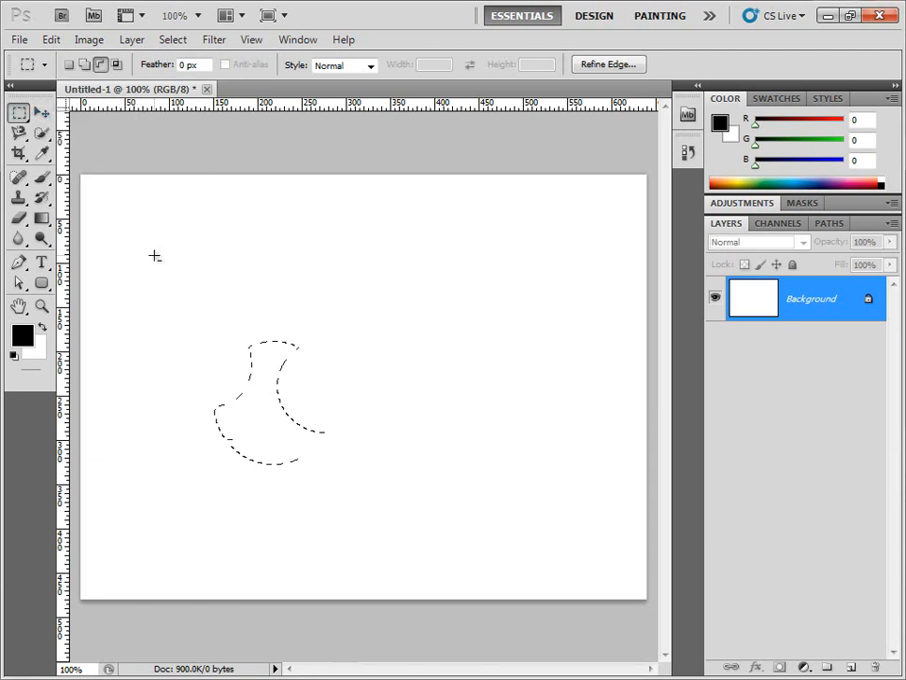
{"action": "left_click_drag", "start_coordinate": [142, 212], "coordinate": [251, 321]}
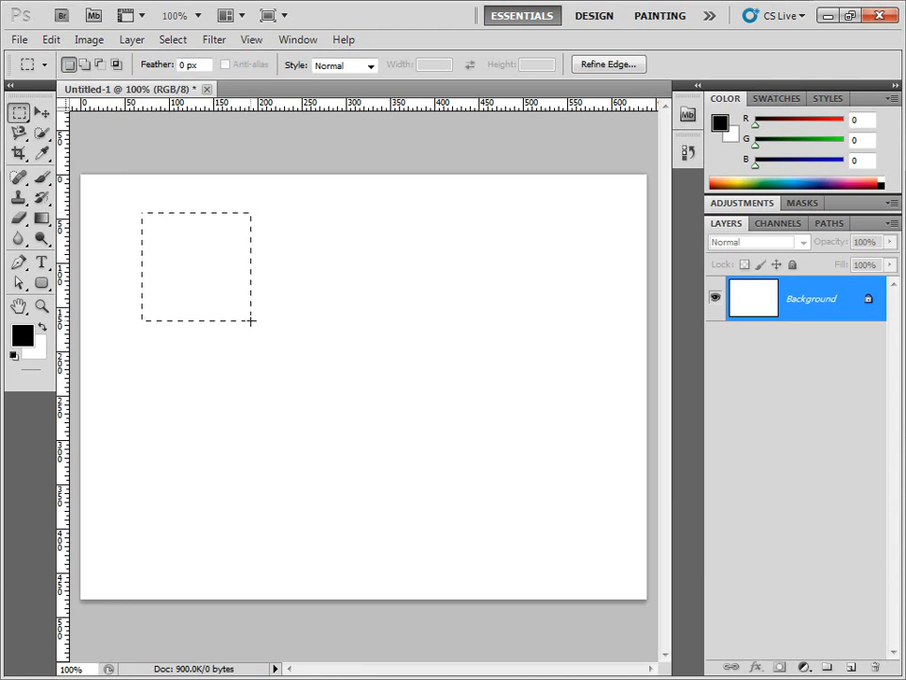
{"action": "left_click", "coordinate": [85, 64]}
{"action": "left_click_drag", "start_coordinate": [186, 269], "coordinate": [370, 432]}
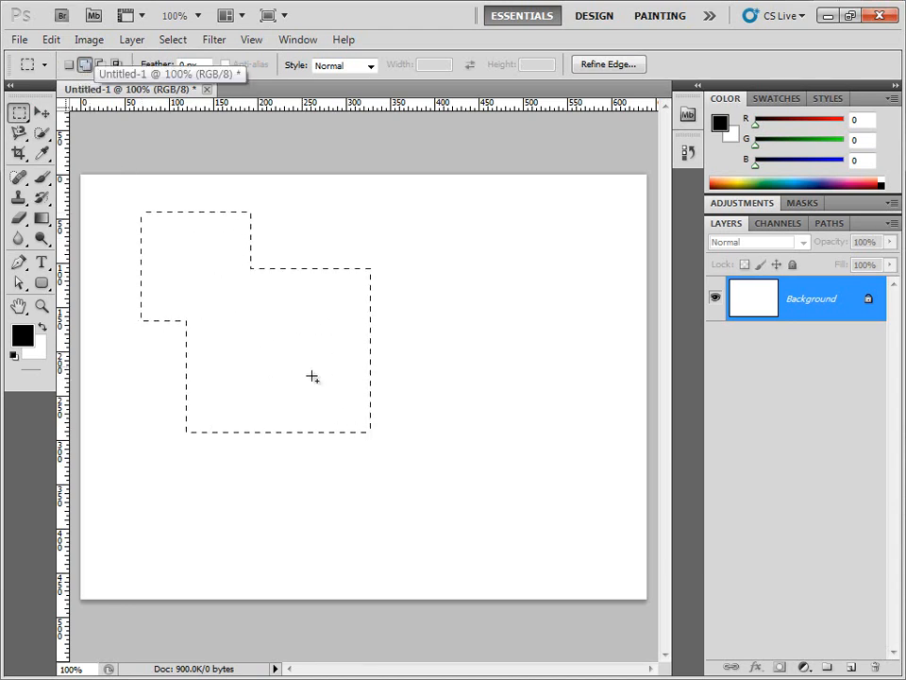
Subtract a rectangular notch from the selection's right edge and intersect the remainder with a rectangle about 110 px square around the notch's inner end.
{"action": "left_click", "coordinate": [100, 64]}
{"action": "left_click_drag", "start_coordinate": [410, 329], "coordinate": [278, 383]}
{"action": "left_click", "coordinate": [116, 64]}
{"action": "left_click_drag", "start_coordinate": [242, 308], "coordinate": [339, 405]}
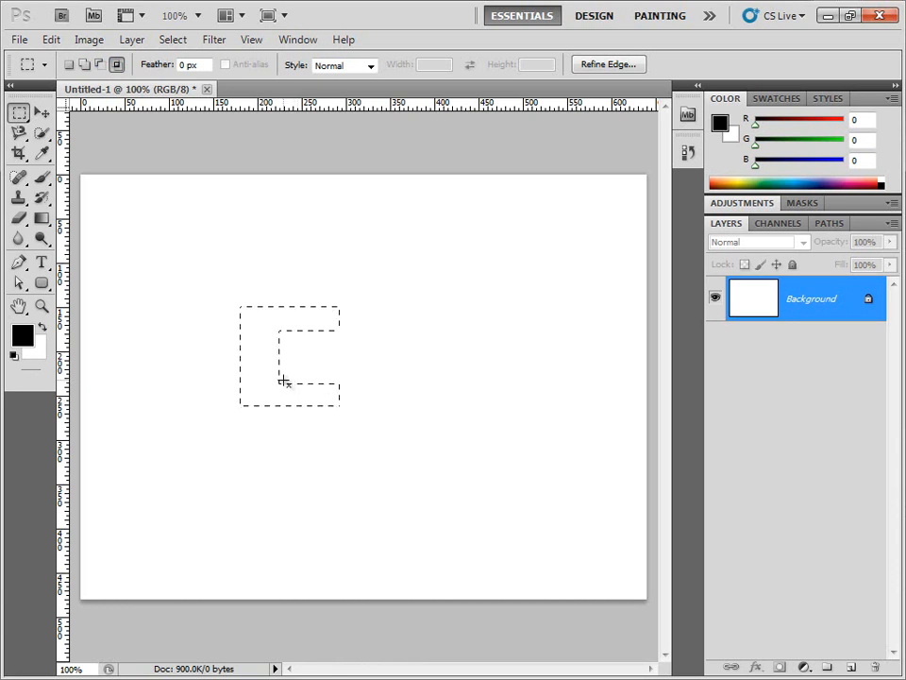
{"action": "left_click", "coordinate": [114, 69]}
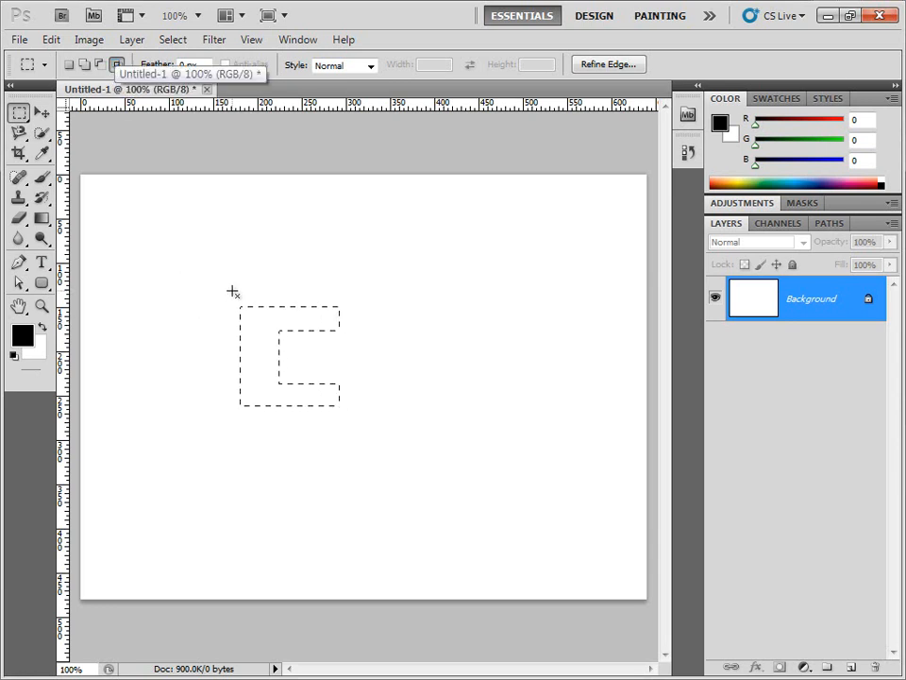
Clear the selection and draw a new rectangular one about 180 px square in the canvas's upper-left area.
{"action": "left_click", "coordinate": [67, 66]}
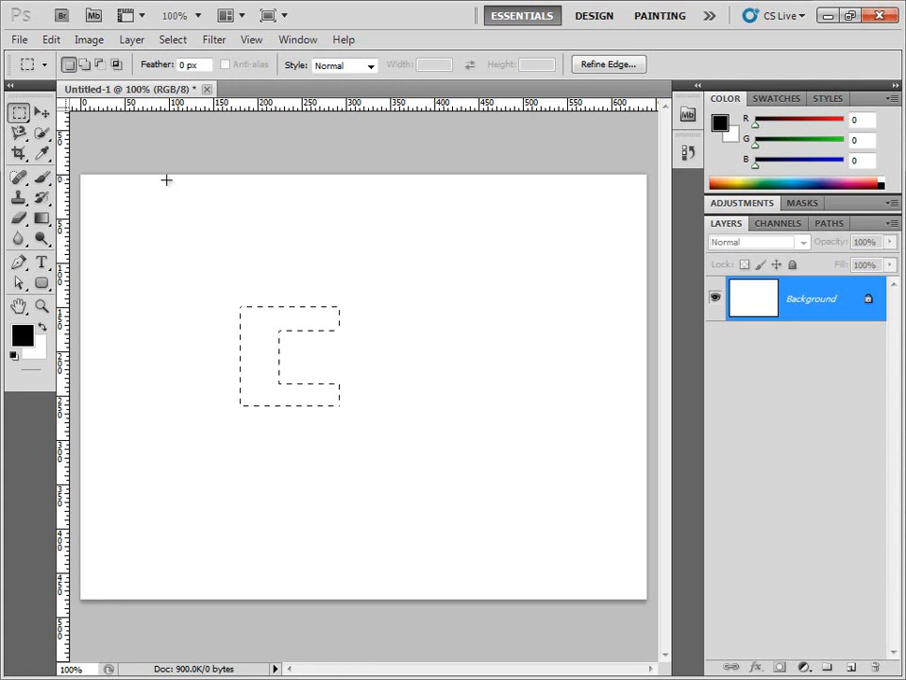
{"action": "left_click", "coordinate": [173, 39]}
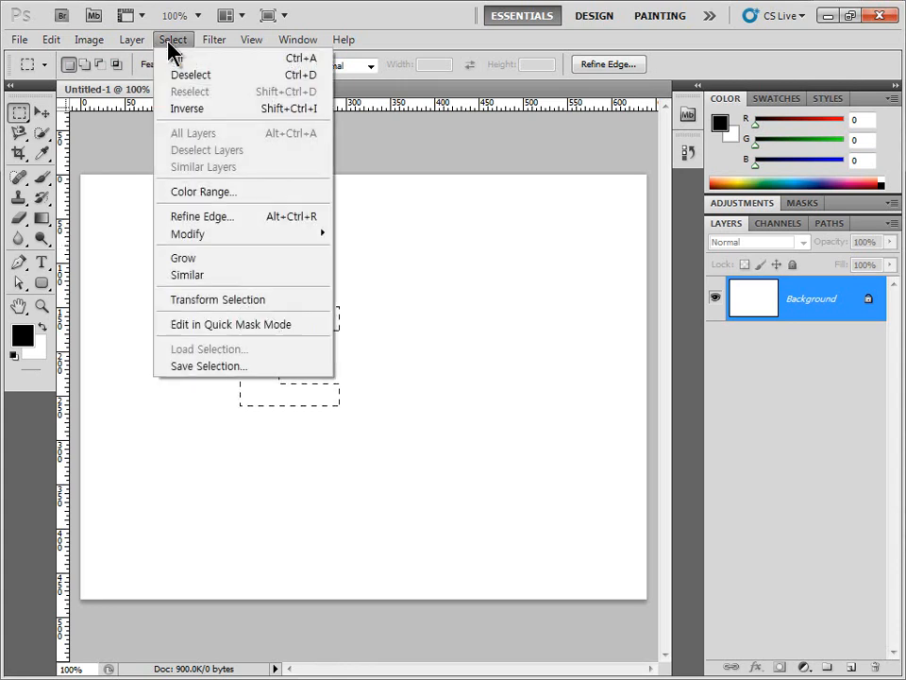
{"action": "left_click", "coordinate": [196, 85]}
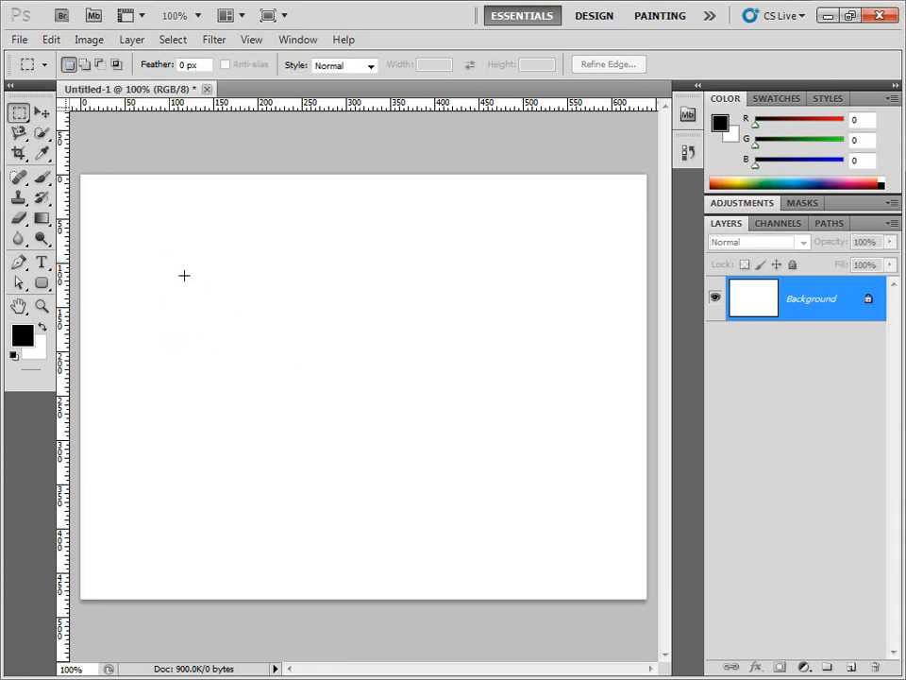
{"action": "left_click_drag", "start_coordinate": [325, 420], "coordinate": [326, 414]}
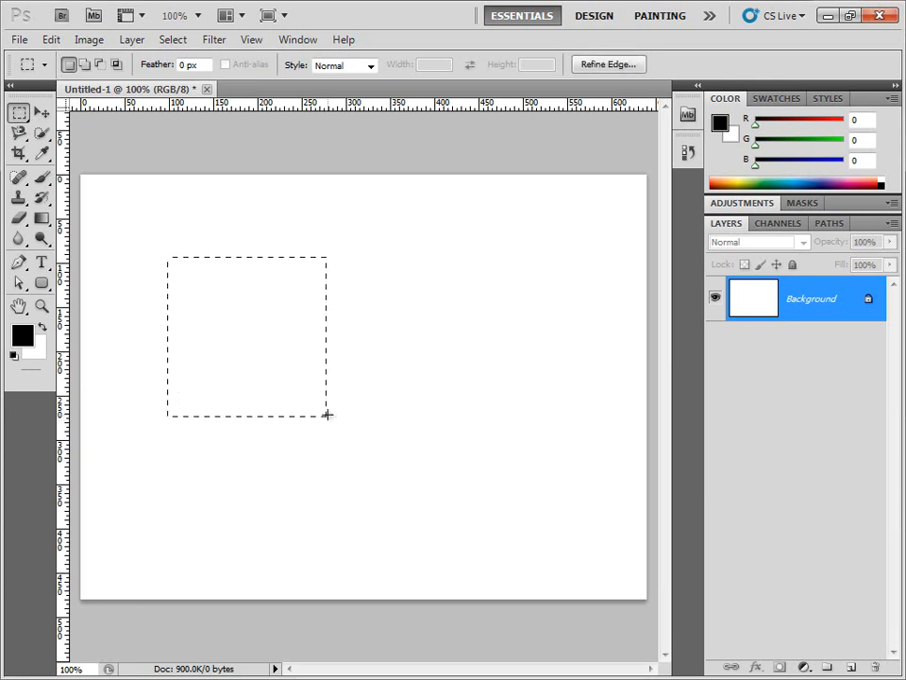
Add a rectangle about 220 by 180 px overlapping the square selection's lower-right corner.
{"action": "key", "text": "shift"}
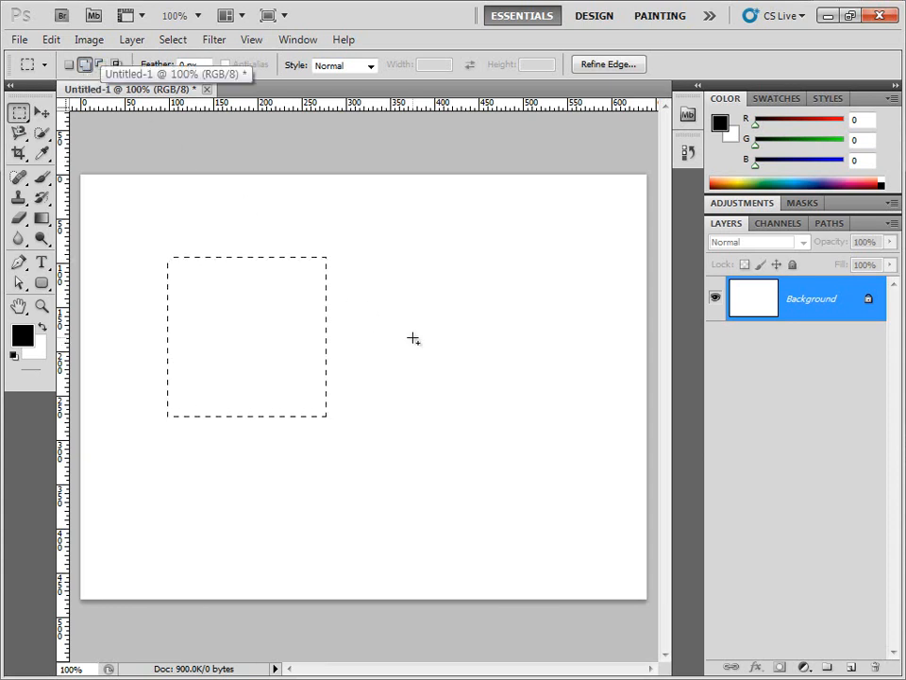
{"action": "left_click", "coordinate": [68, 64]}
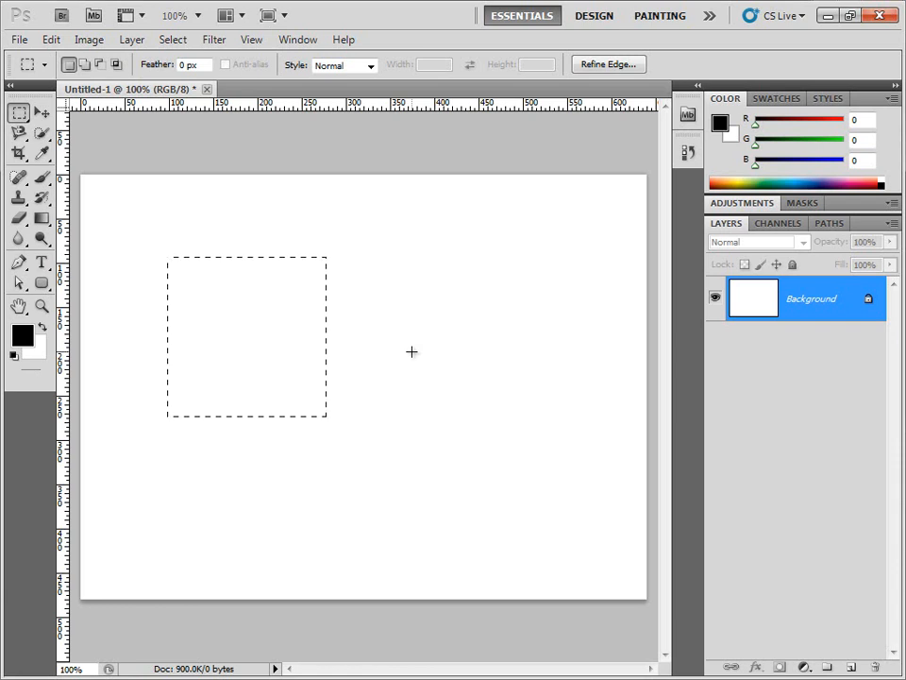
{"action": "key", "text": "shift"}
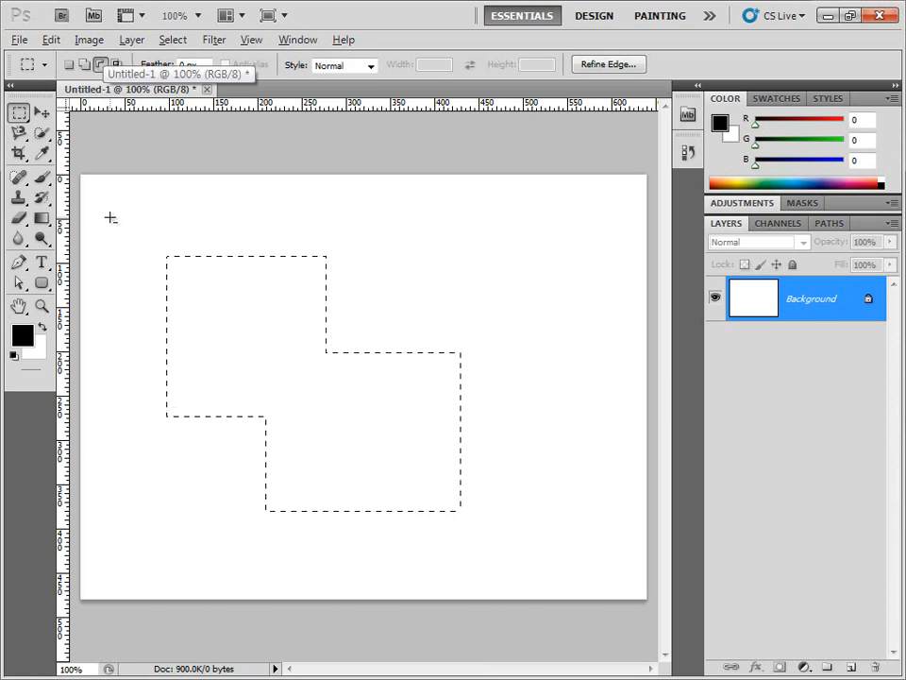
Subtract rectangles from the selection's inner upper-right corner and top edge, and intersect the remainder with a rectangle about 45 by 85 px over its right edge.
{"action": "left_click_drag", "start_coordinate": [282, 301], "coordinate": [395, 398]}
{"action": "left_click_drag", "start_coordinate": [192, 225], "coordinate": [256, 286]}
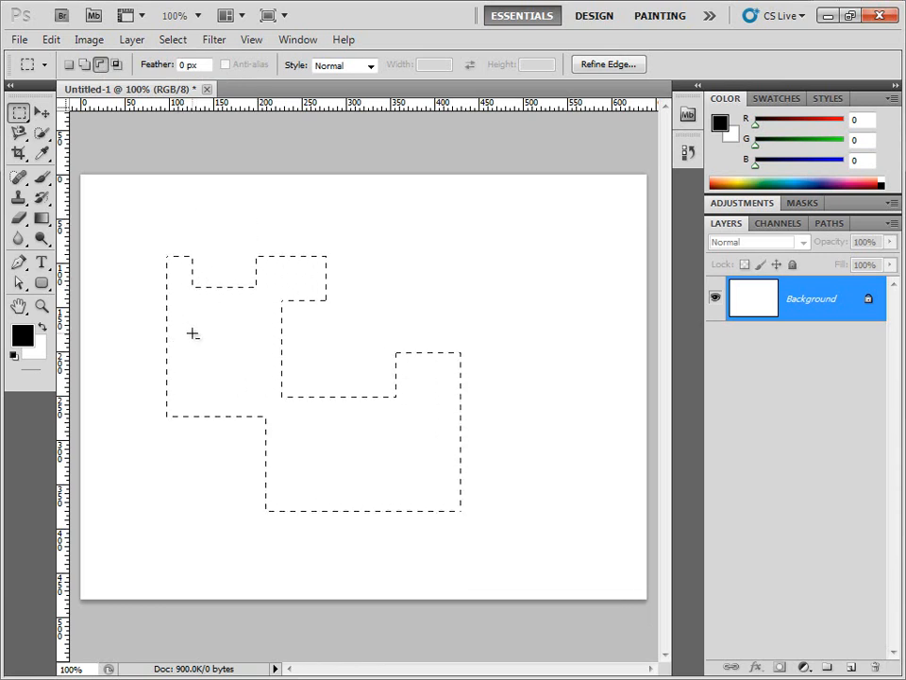
{"action": "key", "text": "shift+alt"}
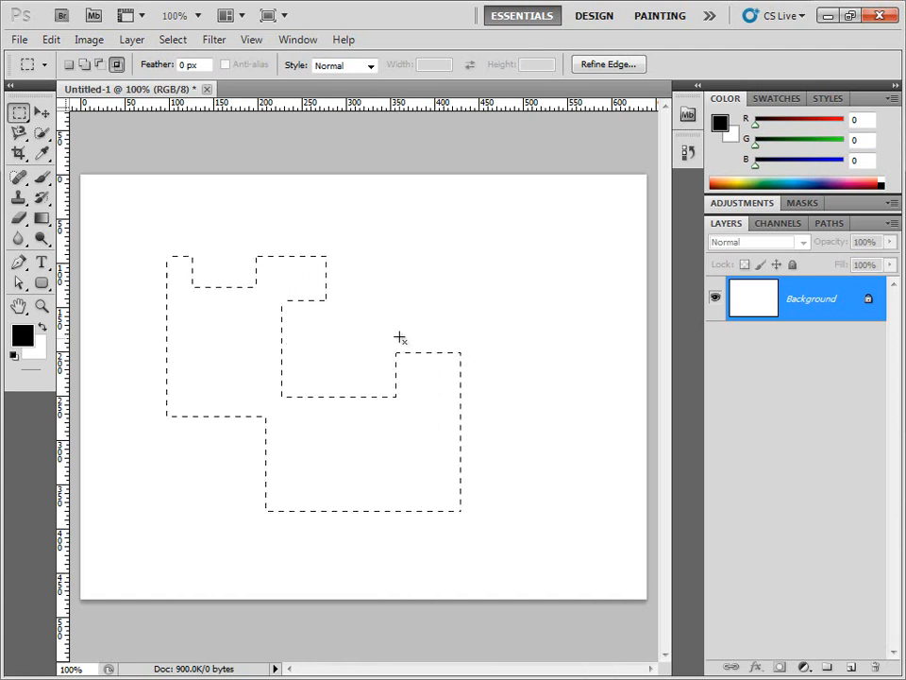
{"action": "left_click_drag", "start_coordinate": [467, 345], "coordinate": [429, 423]}
{"action": "key", "text": "alt"}
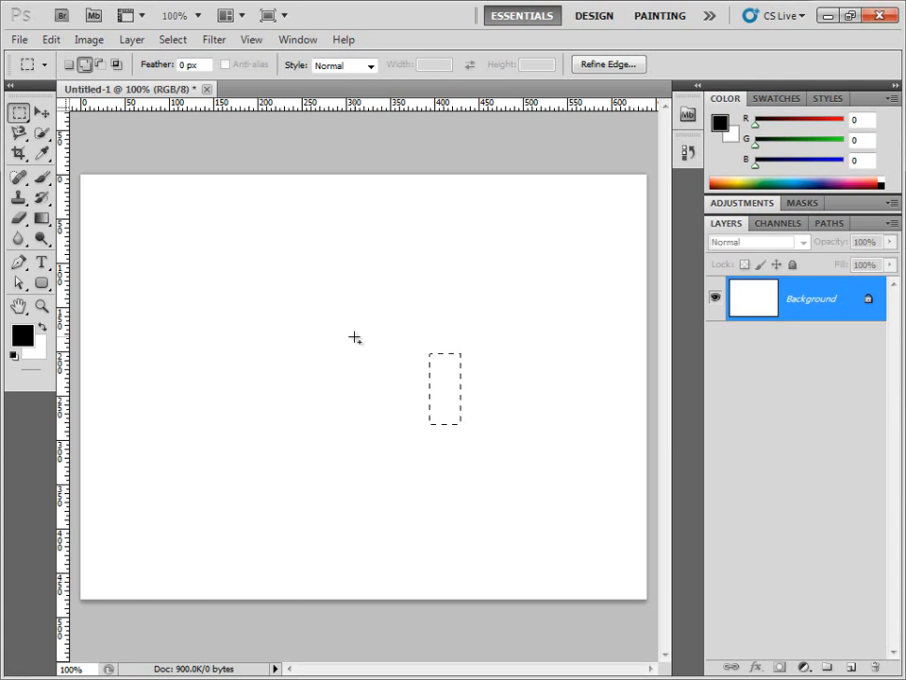
{"action": "key", "text": "alt"}
{"action": "key", "text": "alt"}
{"action": "key", "text": "shift"}
{"action": "key", "text": "alt"}
{"action": "key", "text": "shift"}
{"action": "key", "text": "shift"}
{"action": "key", "text": "shift+alt"}
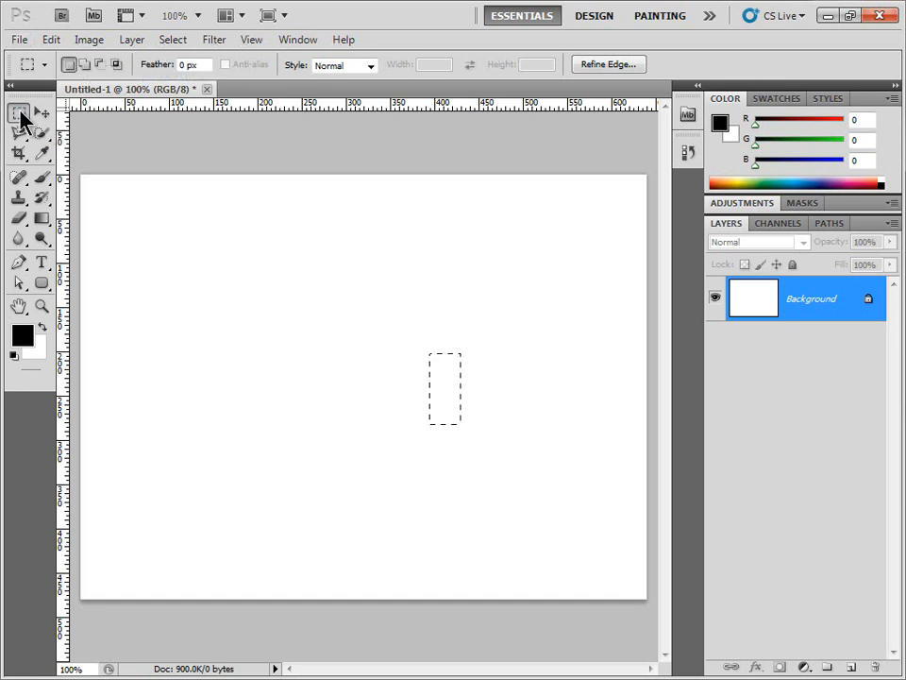
Replace the selection with an elliptical one about 150 px across, and subtract an overlapping ellipse about 145 by 120 px from its lower right.
{"action": "right_click", "coordinate": [18, 112]}
{"action": "left_click", "coordinate": [64, 129]}
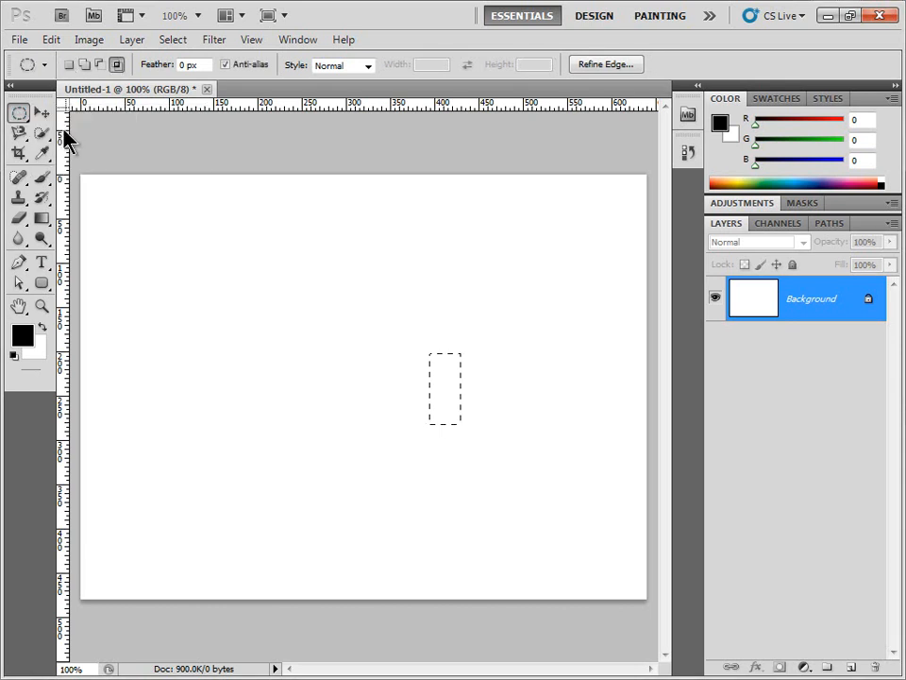
{"action": "left_click", "coordinate": [203, 250]}
{"action": "left_click_drag", "start_coordinate": [180, 251], "coordinate": [311, 380]}
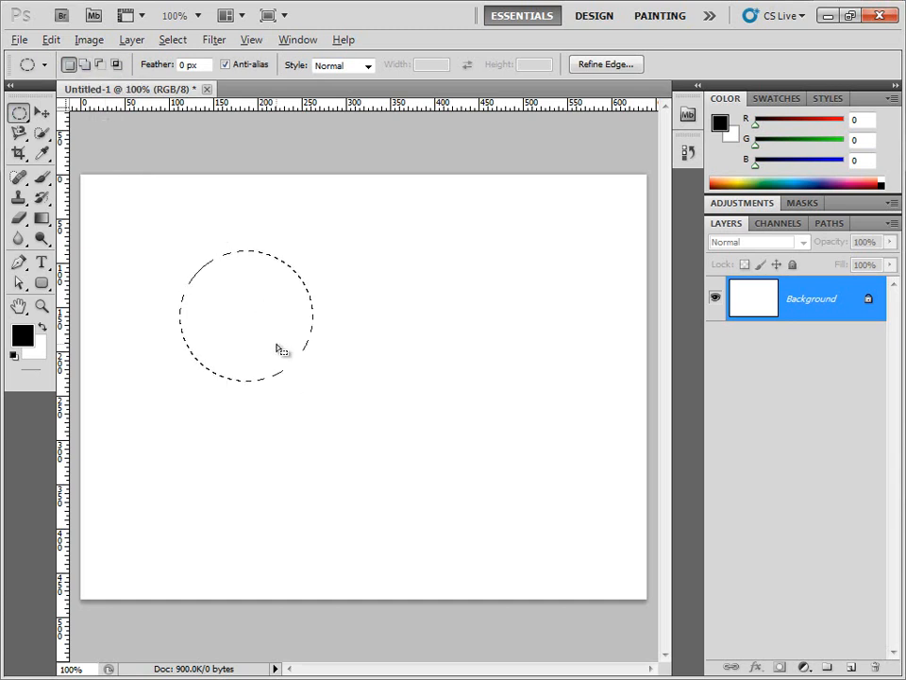
{"action": "left_click_drag", "start_coordinate": [367, 414], "coordinate": [239, 309]}
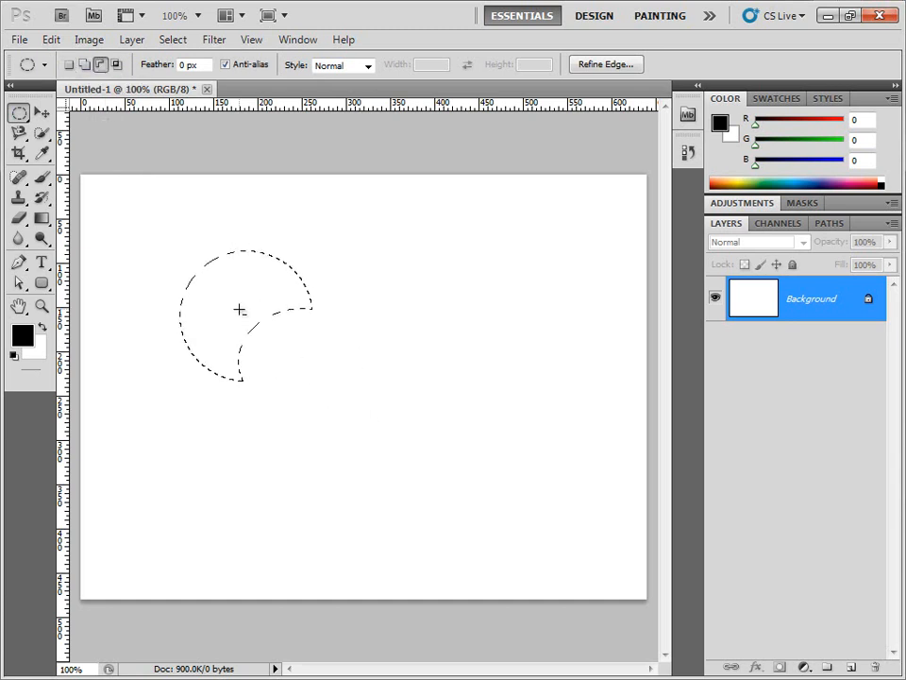
Try intersecting the crescent selection with an ellipse about 115 by 95 px over its right tip, and undo the intersection.
{"action": "left_click_drag", "start_coordinate": [281, 278], "coordinate": [385, 363]}
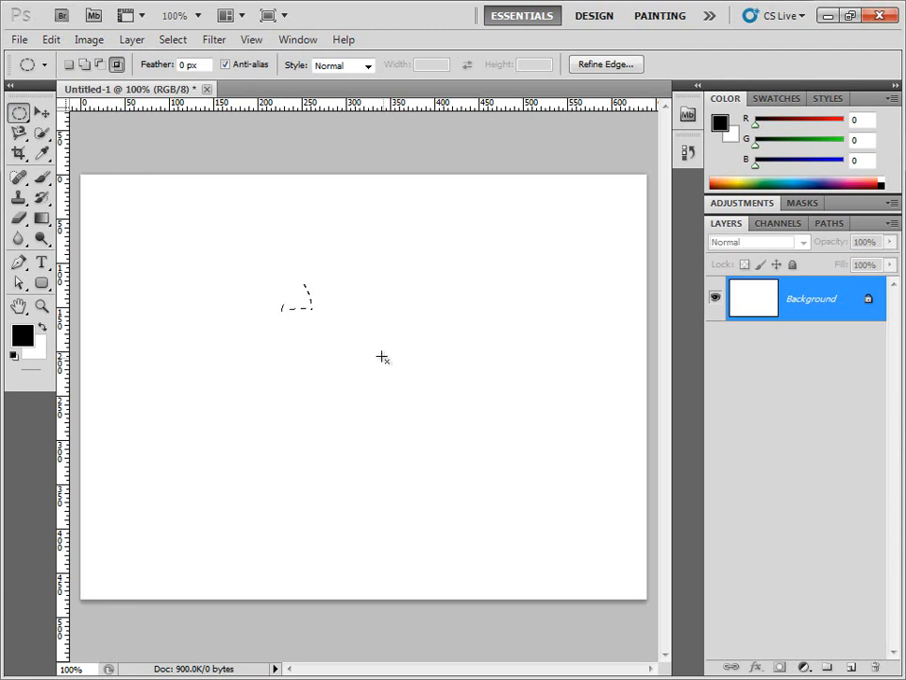
{"action": "key", "text": "ctrl+z"}
Add an ellipse about 105 by 100 px at the crescent's lower right, and intersect the result with an ellipse about 125 by 150 px.
{"action": "left_click_drag", "start_coordinate": [273, 287], "coordinate": [364, 374]}
{"action": "left_click_drag", "start_coordinate": [231, 204], "coordinate": [341, 339]}
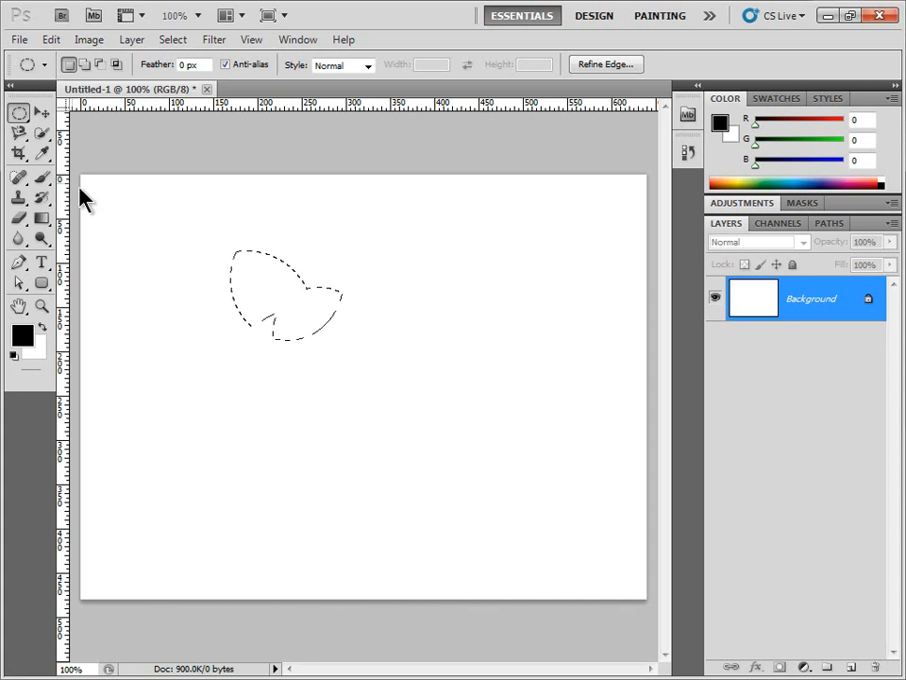
Replace the selection with a rectangular one about 200 by 170 px in the canvas's upper-left area.
{"action": "left_click", "coordinate": [114, 64]}
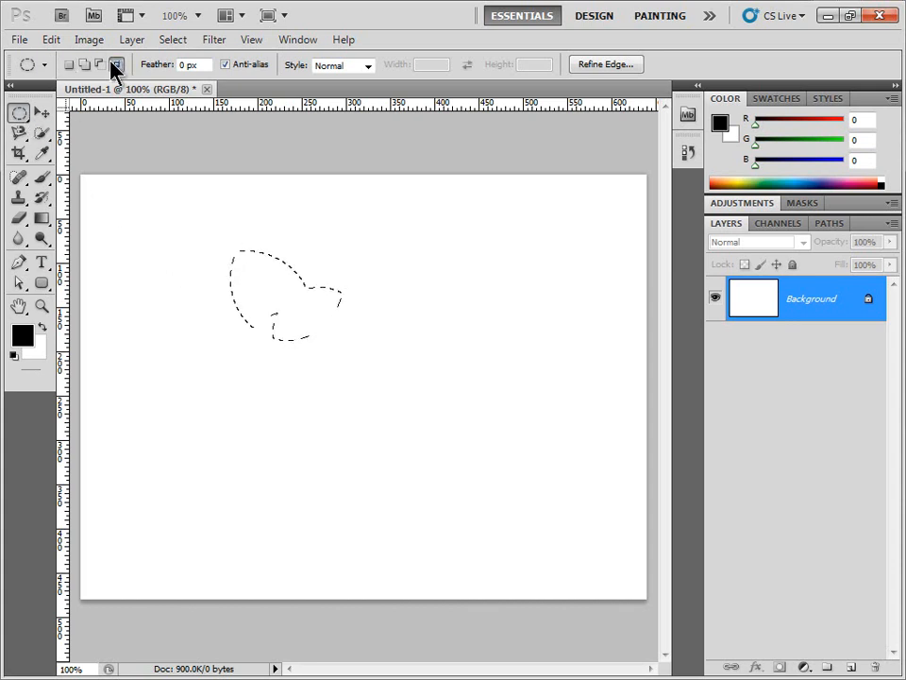
{"action": "left_click", "coordinate": [18, 114]}
{"action": "left_click", "coordinate": [61, 110]}
{"action": "left_click_drag", "start_coordinate": [148, 243], "coordinate": [324, 394]}
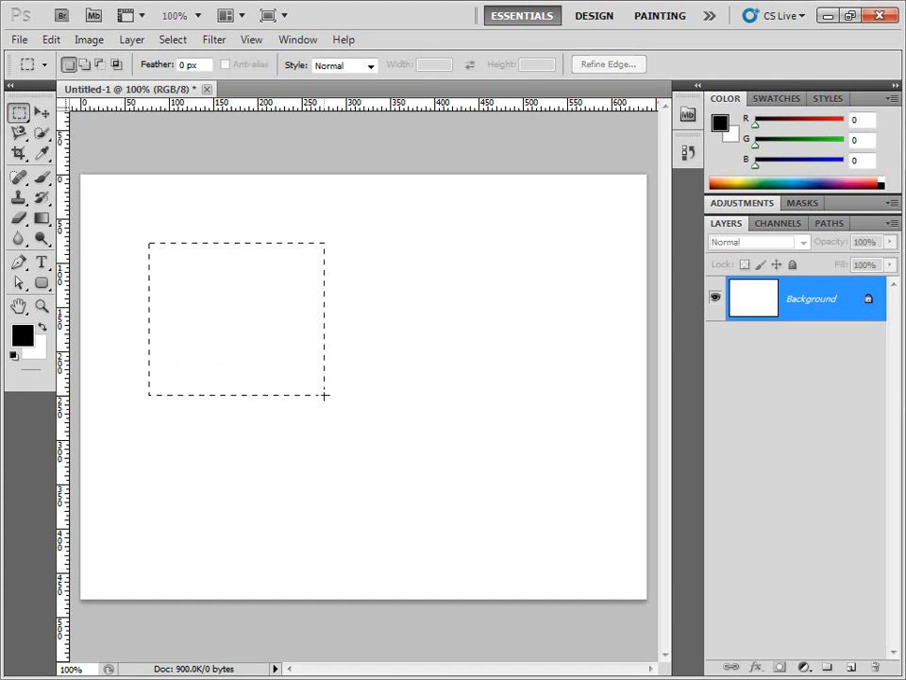
Try intersecting the rectangle with a non-overlapping ellipse about 235 by 195 px at the lower right, dismiss the warning and undo.
{"action": "left_click", "coordinate": [18, 114]}
{"action": "left_click", "coordinate": [72, 132]}
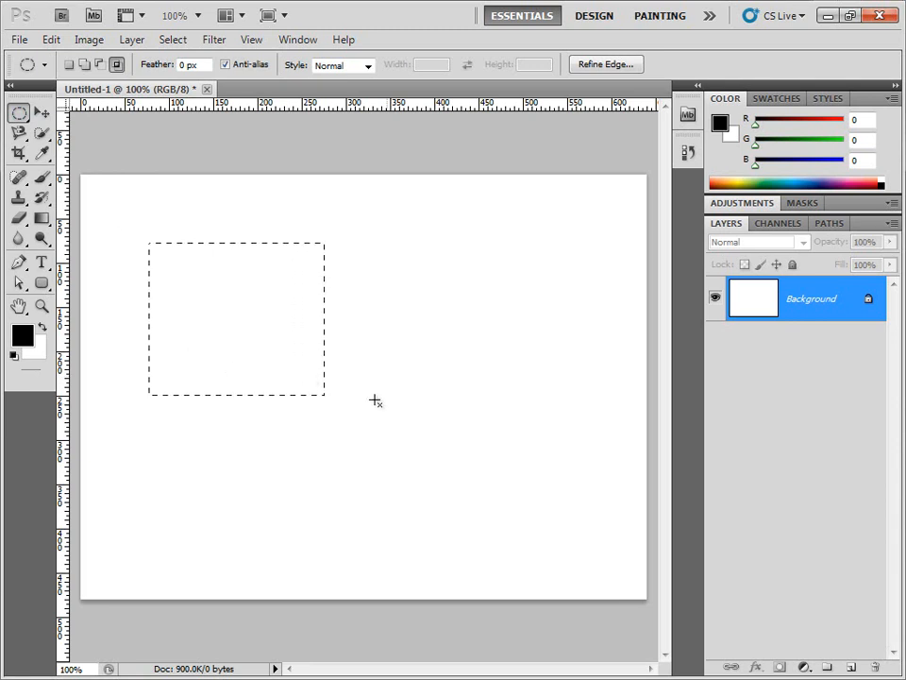
{"action": "left_click_drag", "start_coordinate": [415, 351], "coordinate": [624, 524]}
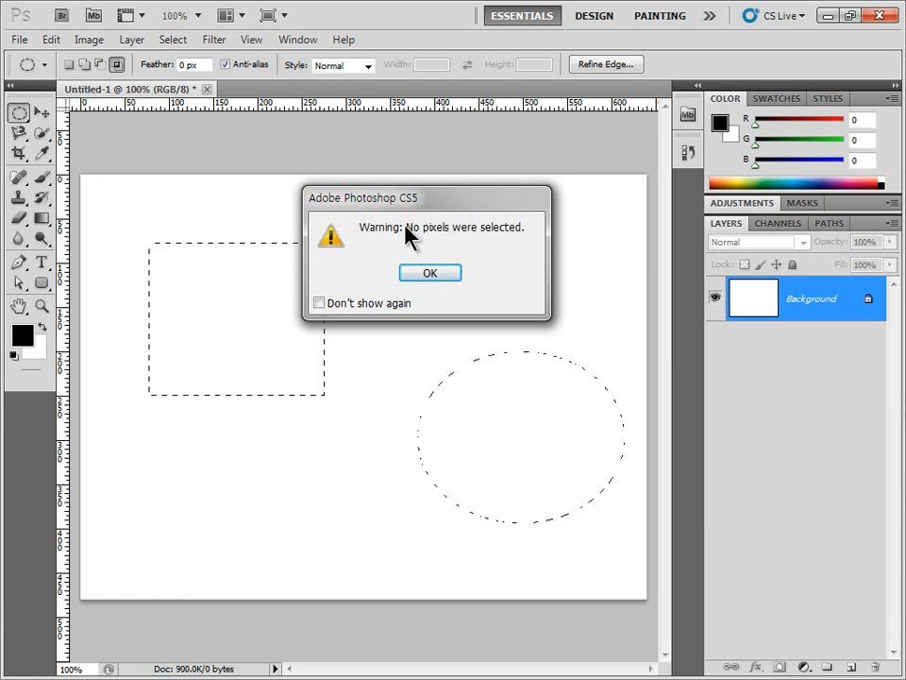
{"action": "left_click", "coordinate": [421, 274]}
{"action": "left_click", "coordinate": [416, 266]}
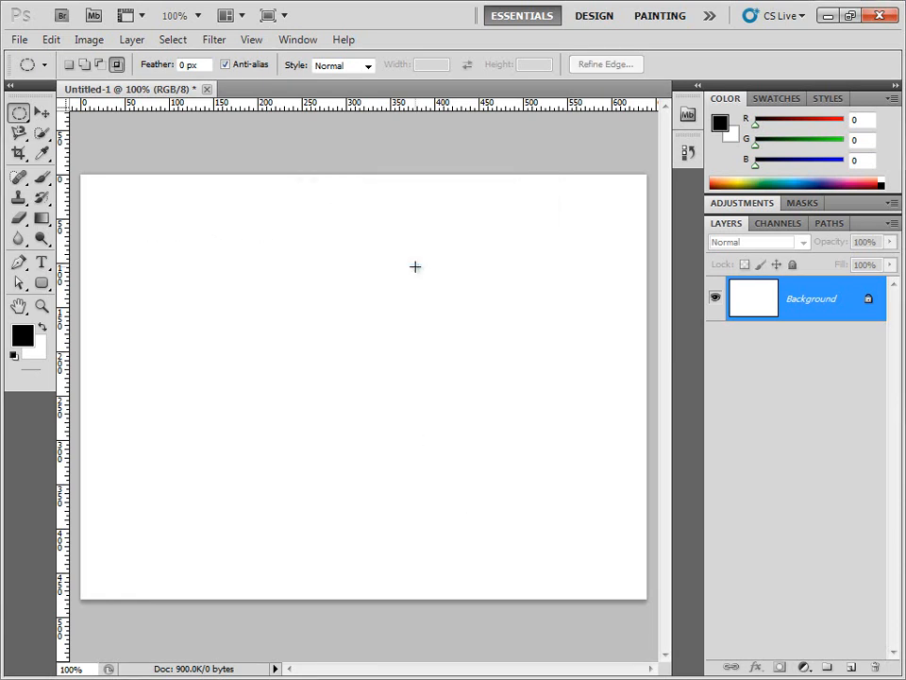
{"action": "key", "text": "ctrl+z"}
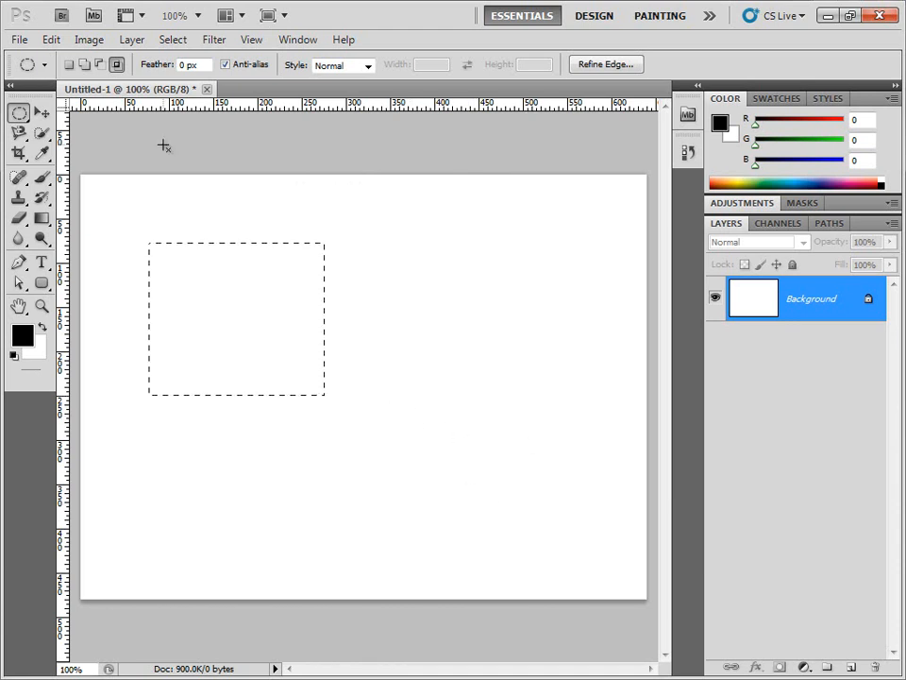
Intersect the rectangle with an overlapping ellipse, undo it, and add a separate ellipse about 190 by 185 px on the canvas's right side.
{"action": "left_click", "coordinate": [116, 66]}
{"action": "left_click_drag", "start_coordinate": [402, 296], "coordinate": [202, 438]}
{"action": "key", "text": "ctrl+z"}
Switch back to the Rectangular Marquee in new-selection mode and deselect both shapes.
{"action": "left_click", "coordinate": [69, 64]}
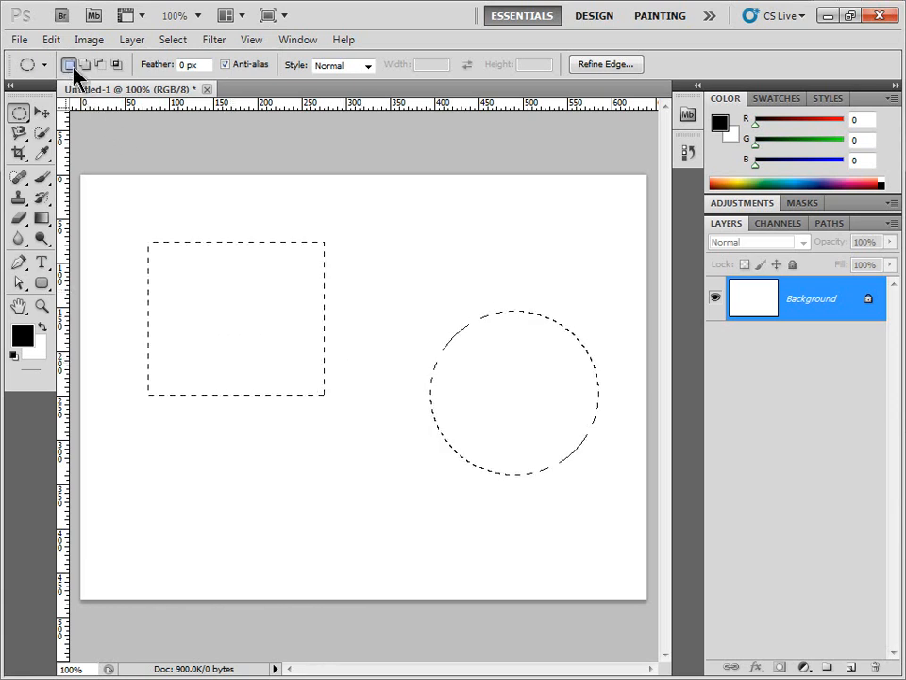
{"action": "left_click_drag", "start_coordinate": [23, 113], "coordinate": [64, 113]}
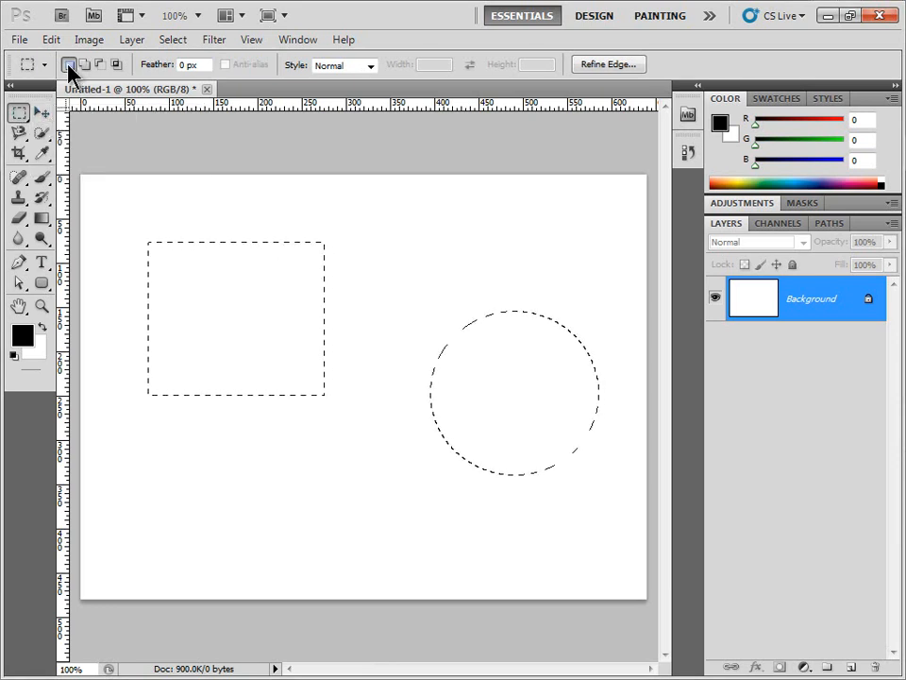
{"action": "left_click", "coordinate": [173, 40]}
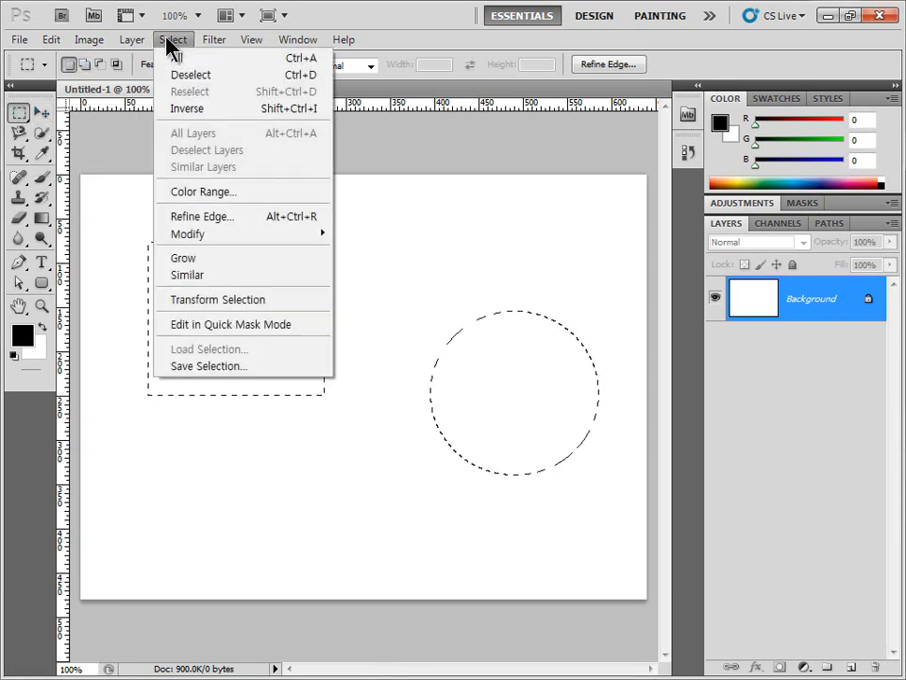
{"action": "left_click", "coordinate": [199, 83]}
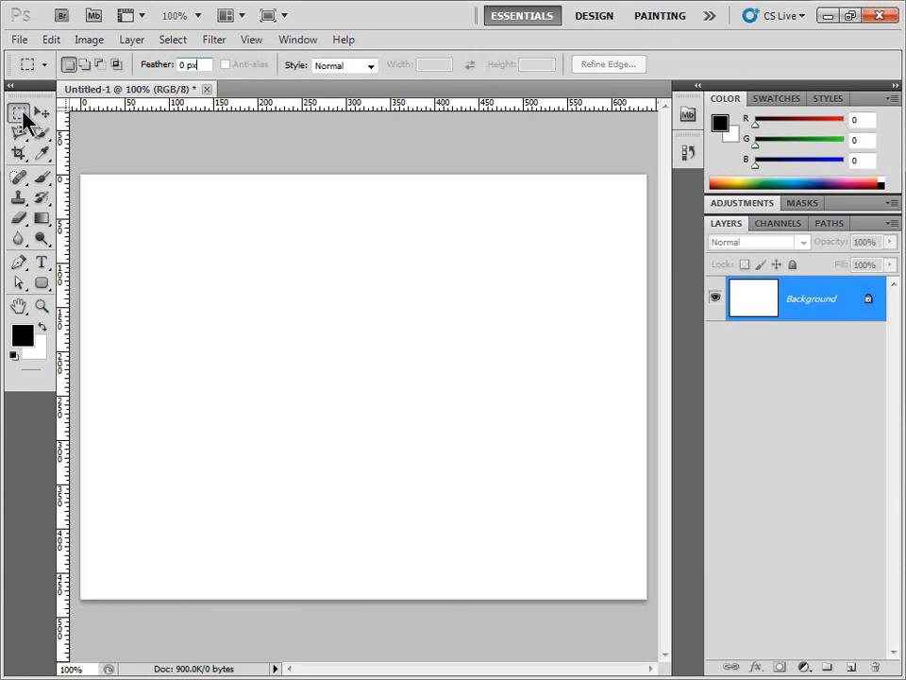
Set the marquee's feather to 20 px and draw a rectangular selection about 290 by 250 px around the canvas's left-centre.
{"action": "left_click", "coordinate": [186, 64]}
{"action": "type", "text": "20"}
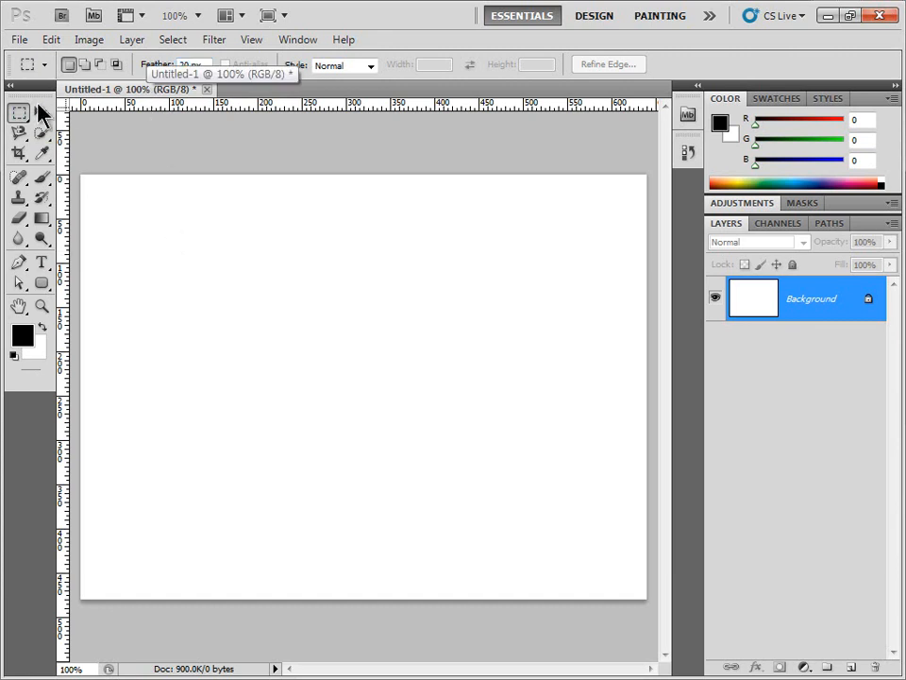
{"action": "left_click_drag", "start_coordinate": [188, 252], "coordinate": [444, 474]}
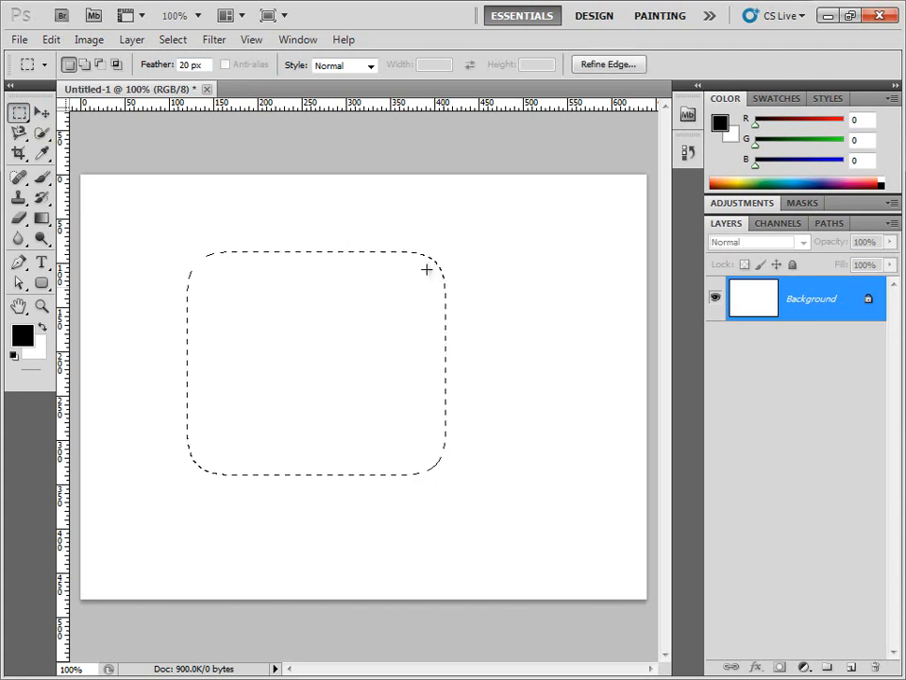
Set the foreground color to pure red (ff0000) and fill the feathered rectangular selection with it.
{"action": "left_click", "coordinate": [20, 336]}
{"action": "left_click", "coordinate": [415, 203]}
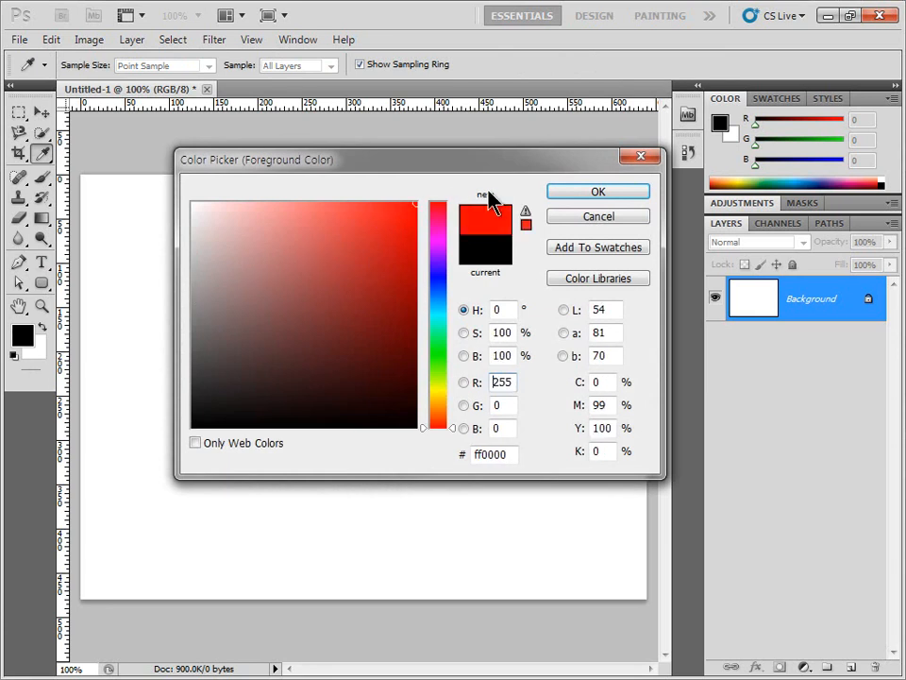
{"action": "left_click", "coordinate": [567, 196]}
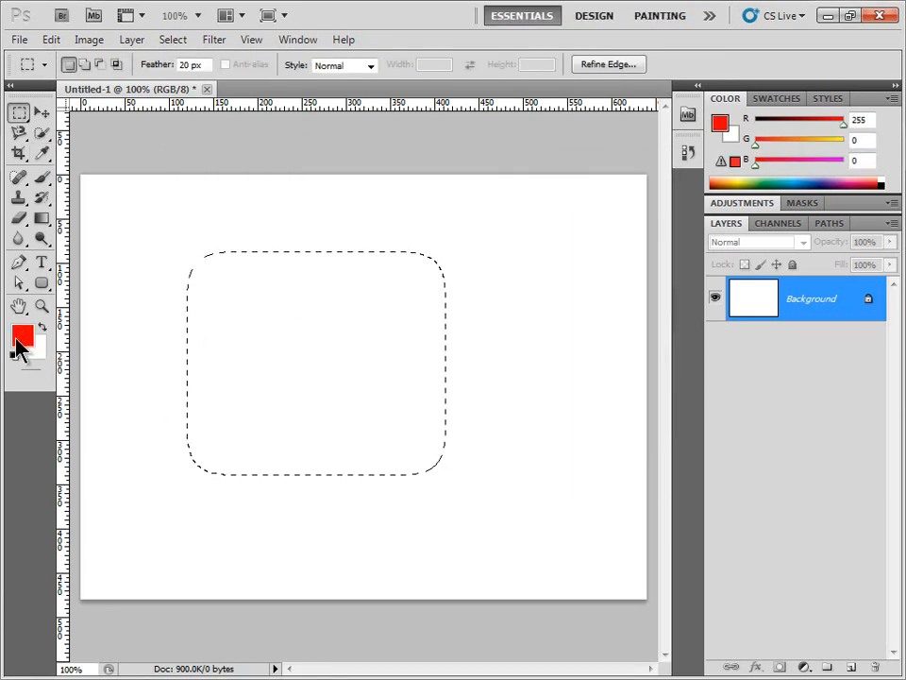
{"action": "left_click", "coordinate": [17, 335]}
{"action": "key", "text": "alt+BackSpace"}
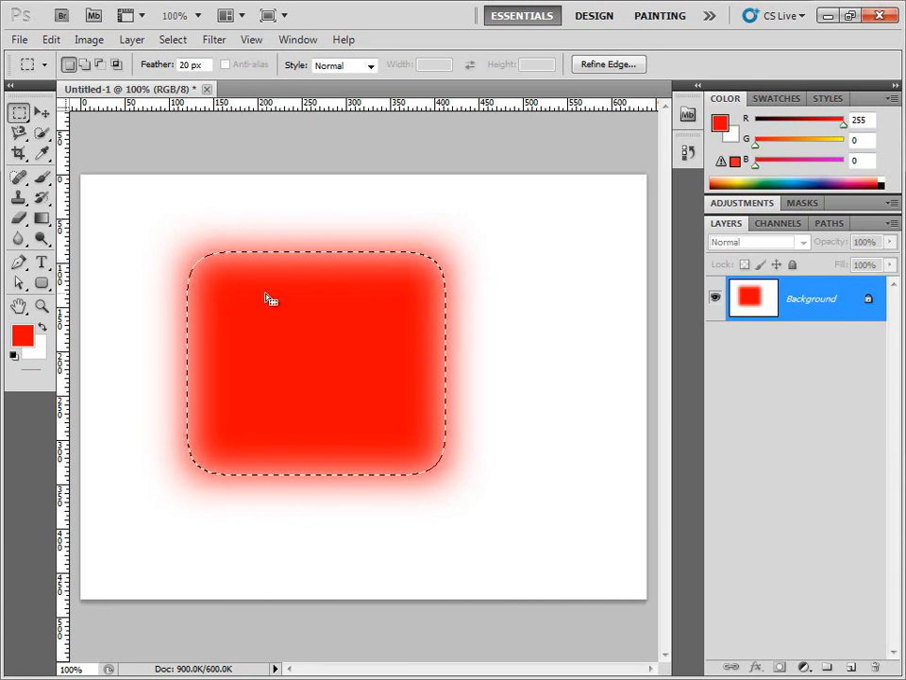
Fill a second feathered selection about 115 by 110 px near the canvas's lower-right corner with red, and deselect it.
{"action": "left_click_drag", "start_coordinate": [514, 452], "coordinate": [632, 567]}
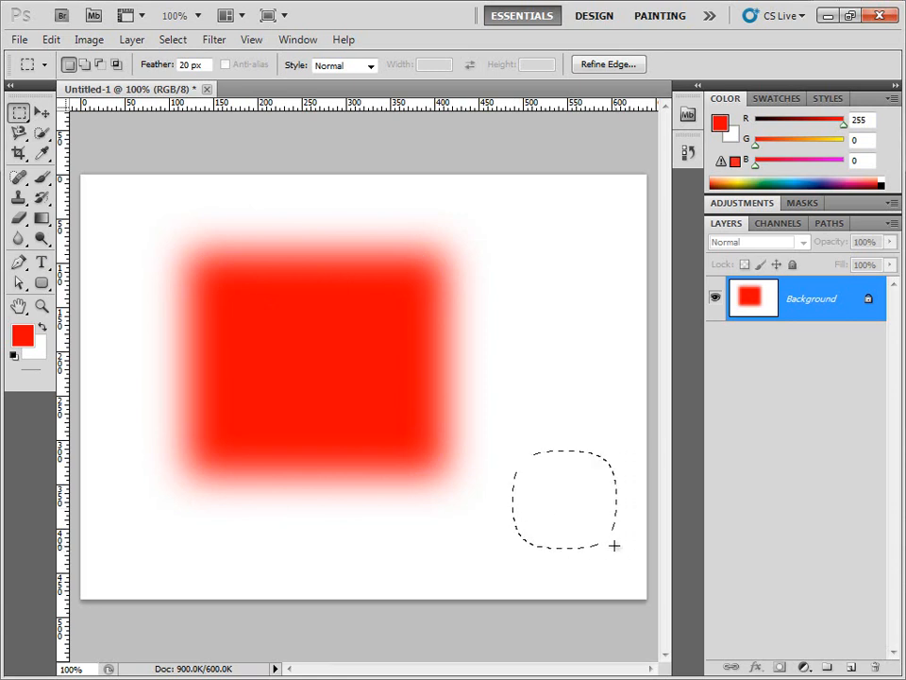
{"action": "key", "text": "alt+BackSpace"}
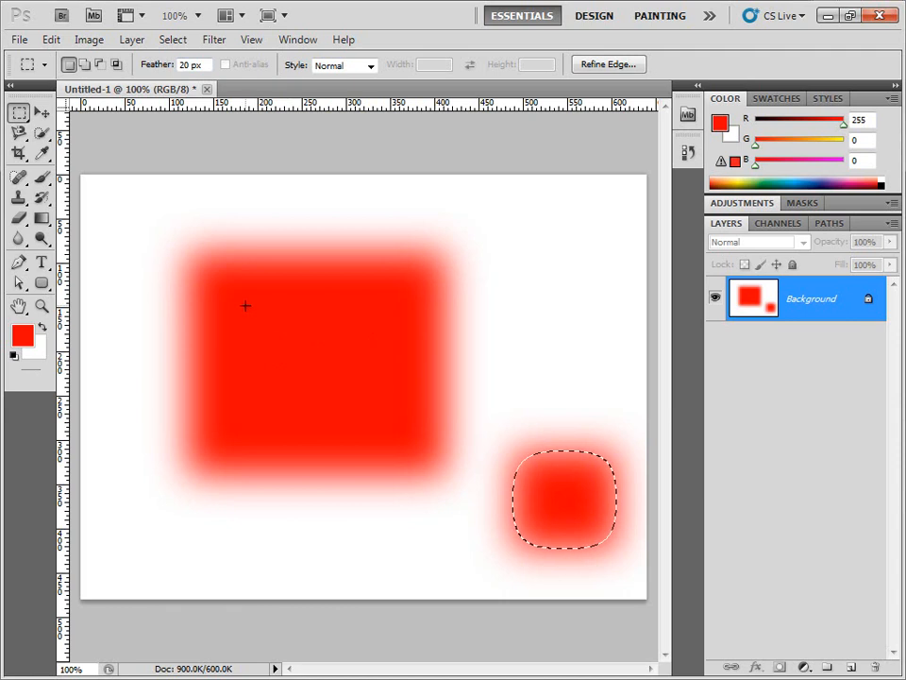
{"action": "left_click", "coordinate": [76, 165]}
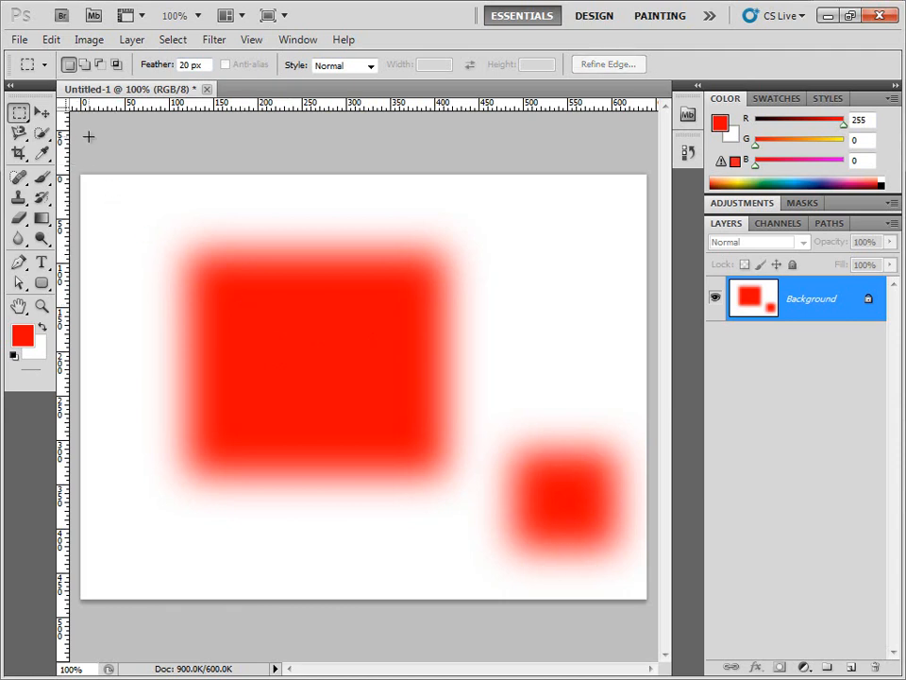
Reset the marquee's feather to 0 px and select the entire canvas.
{"action": "double_click", "coordinate": [194, 64]}
{"action": "type", "text": "0"}
{"action": "key", "text": "ctrl+a"}
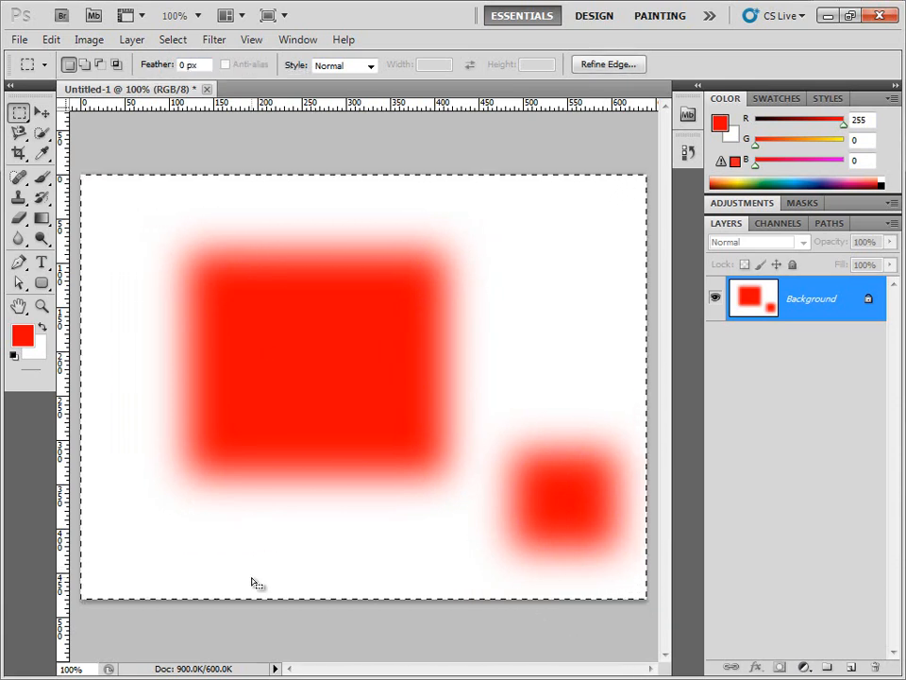
Fill the entire canvas with the white background color and deselect it.
{"action": "key", "text": "shift+F5"}
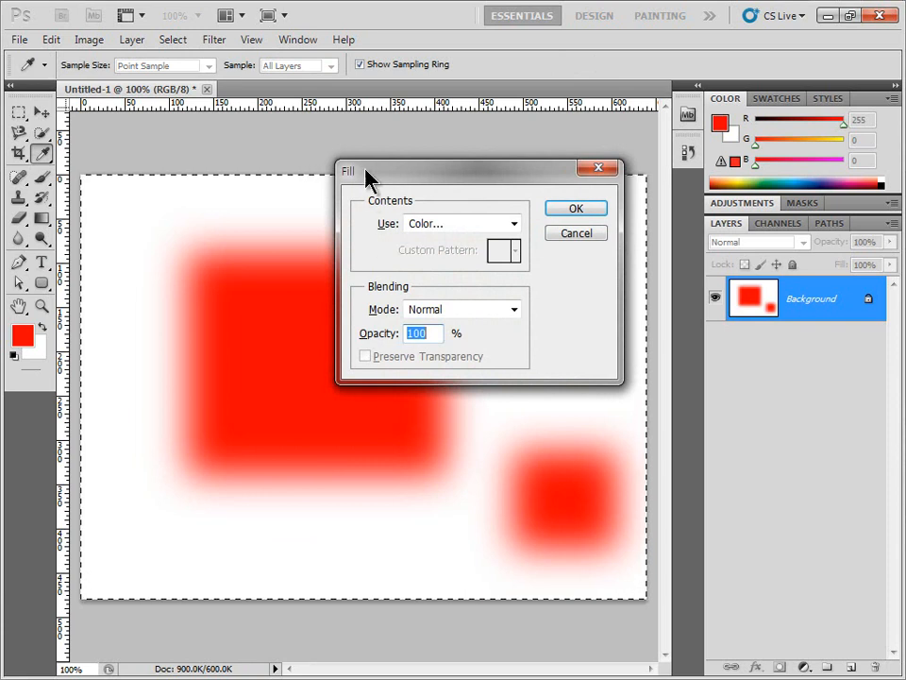
{"action": "left_click_drag", "start_coordinate": [388, 175], "coordinate": [347, 160]}
{"action": "left_click", "coordinate": [411, 205]}
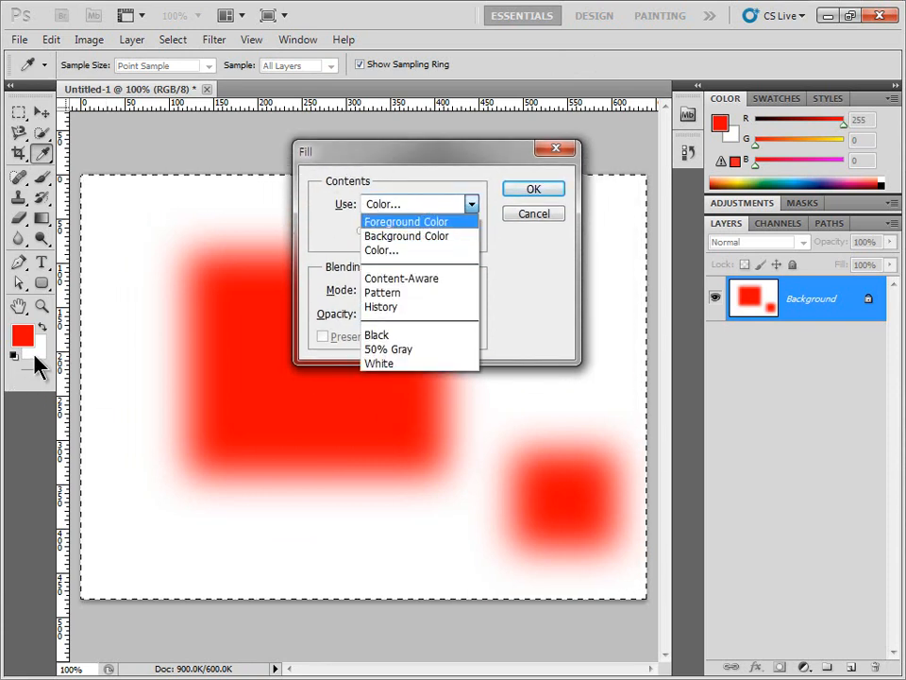
{"action": "left_click", "coordinate": [403, 237]}
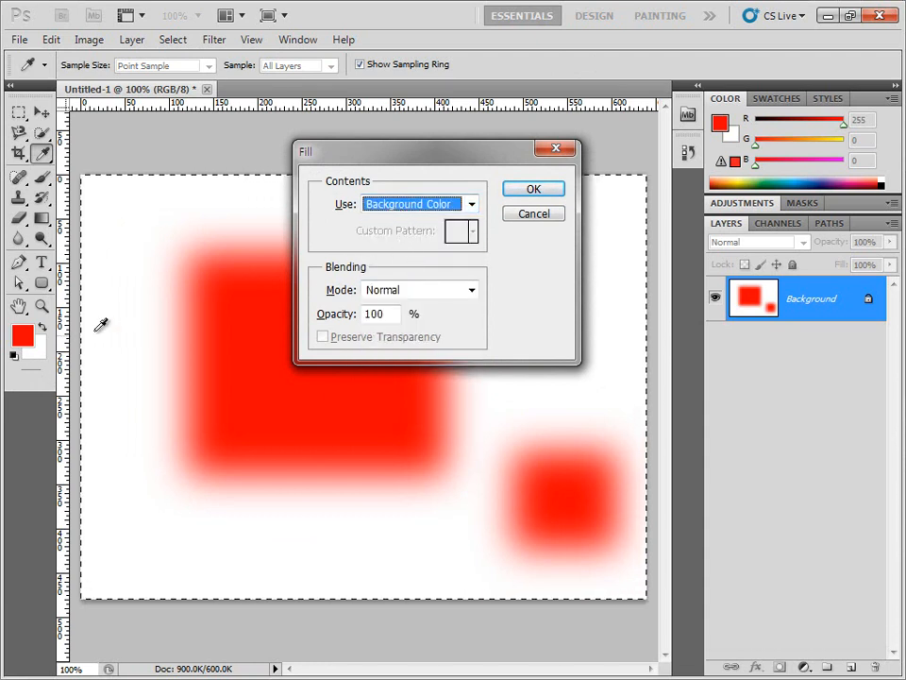
{"action": "left_click", "coordinate": [534, 192]}
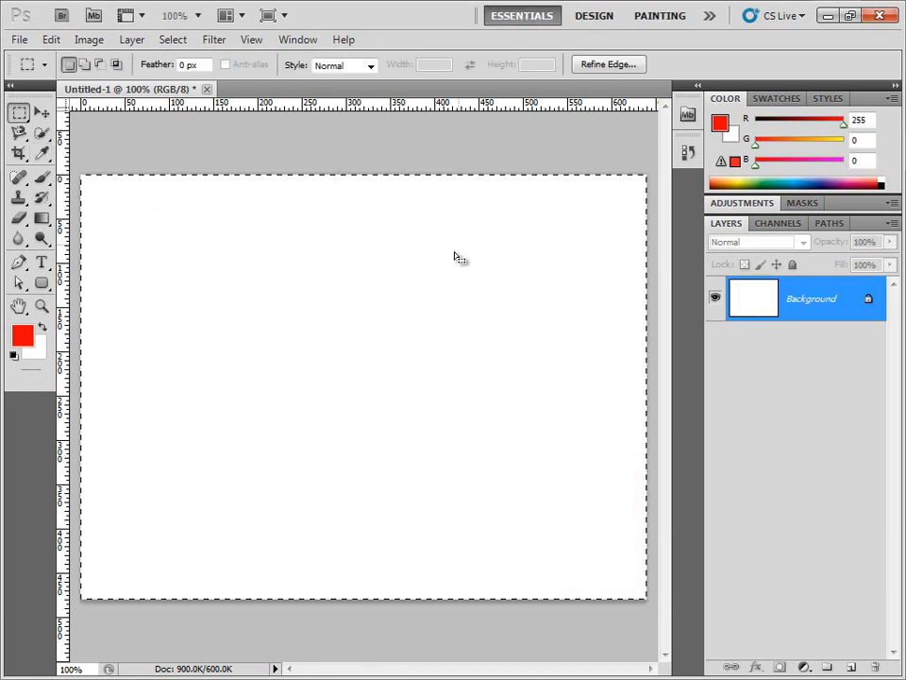
{"action": "left_click", "coordinate": [355, 295]}
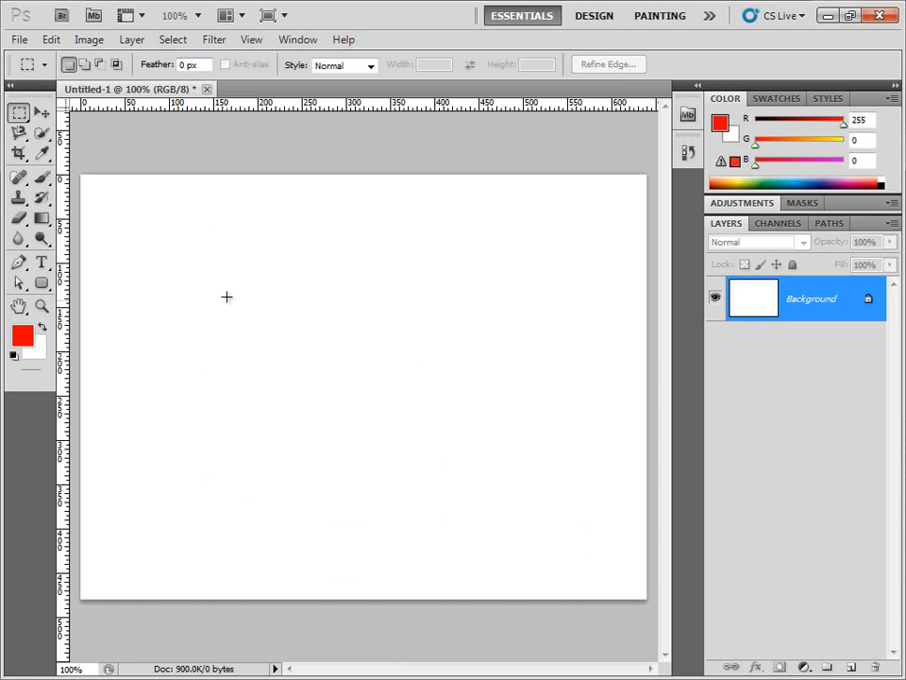
Draw a rectangular selection about 175 by 180 px around the canvas's left-centre and set the marquee's feather to 20 px.
{"action": "left_click_drag", "start_coordinate": [345, 424], "coordinate": [350, 429]}
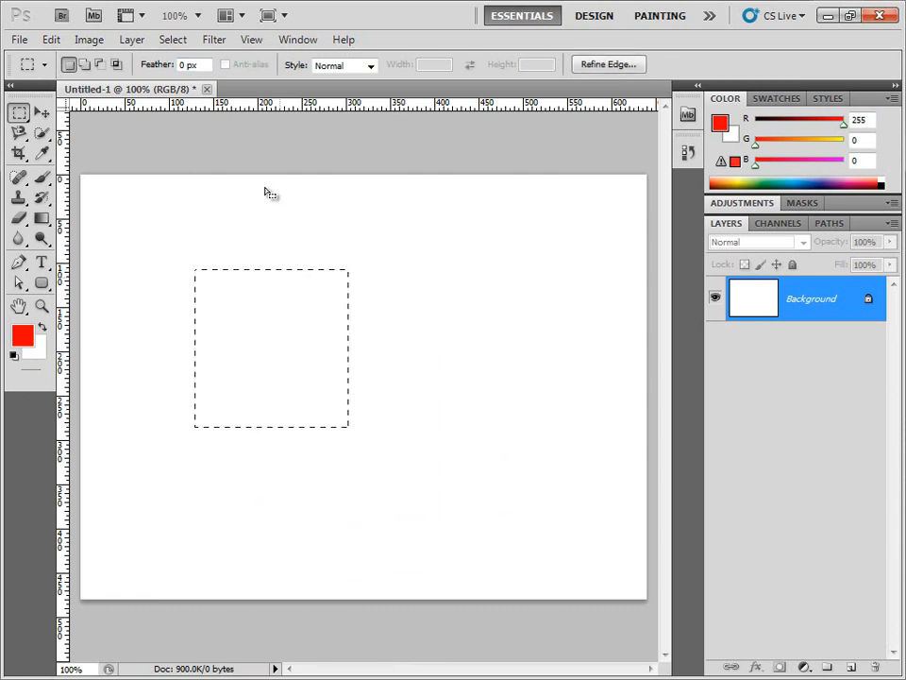
{"action": "left_click", "coordinate": [181, 64]}
{"action": "type", "text": "20"}
{"action": "key", "text": "Return"}
Fill the rectangular selection with the red foreground color and deselect it.
{"action": "key", "text": "alt"}
{"action": "key", "text": "alt+BackSpace"}
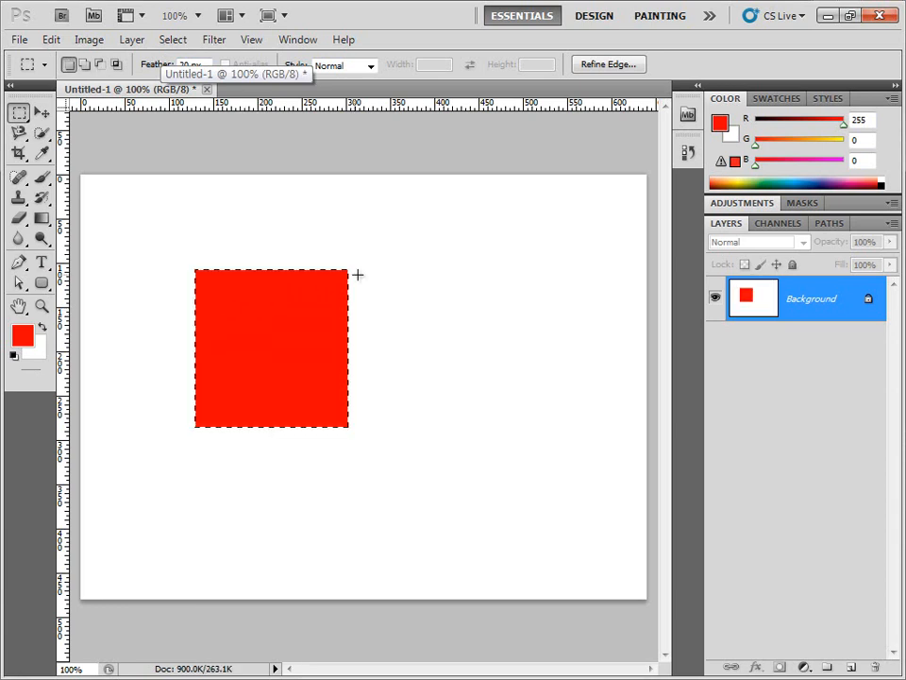
{"action": "key", "text": "ctrl+d"}
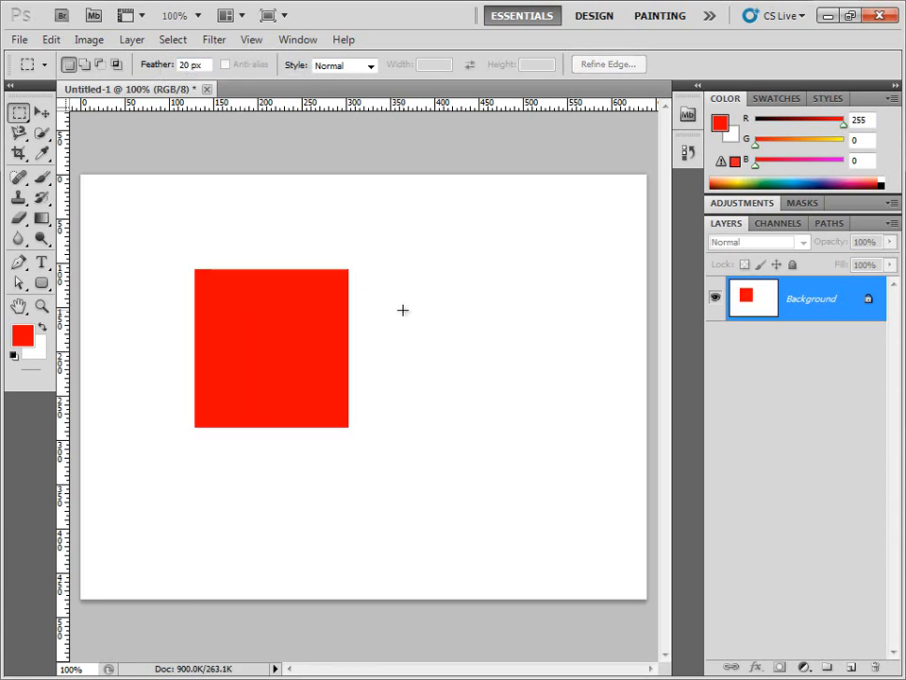
Restore the square's selection, fill it with the white background color and deselect it.
{"action": "key", "text": "ctrl+z"}
{"action": "key", "text": "ctrl+BackSpace"}
{"action": "key", "text": "ctrl+d"}
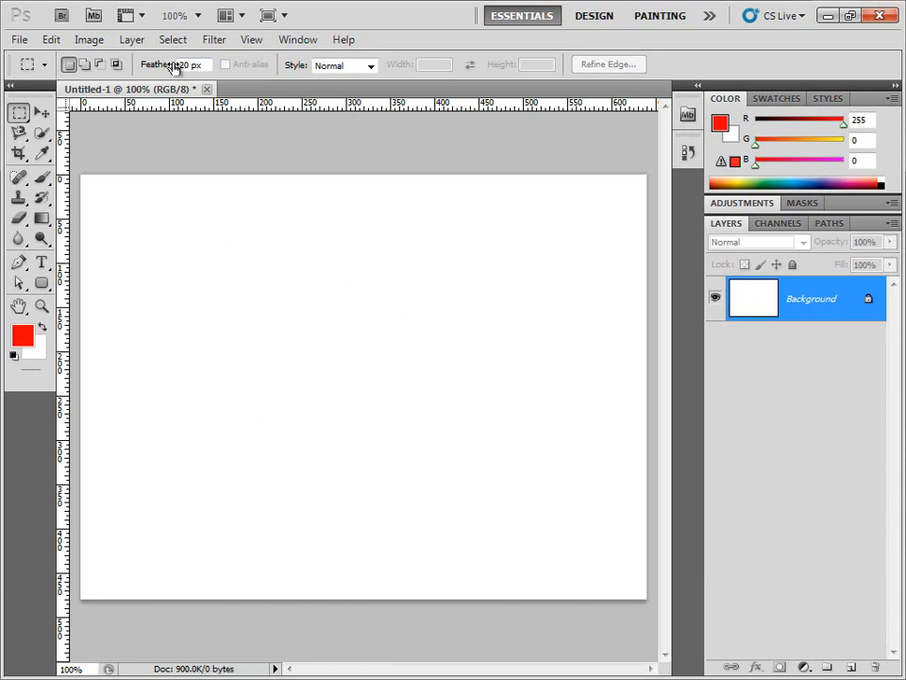
Draw a feathered rectangular selection about 240 by 200 px in the canvas's upper-left area and deselect it.
{"action": "left_click_drag", "start_coordinate": [370, 406], "coordinate": [372, 414]}
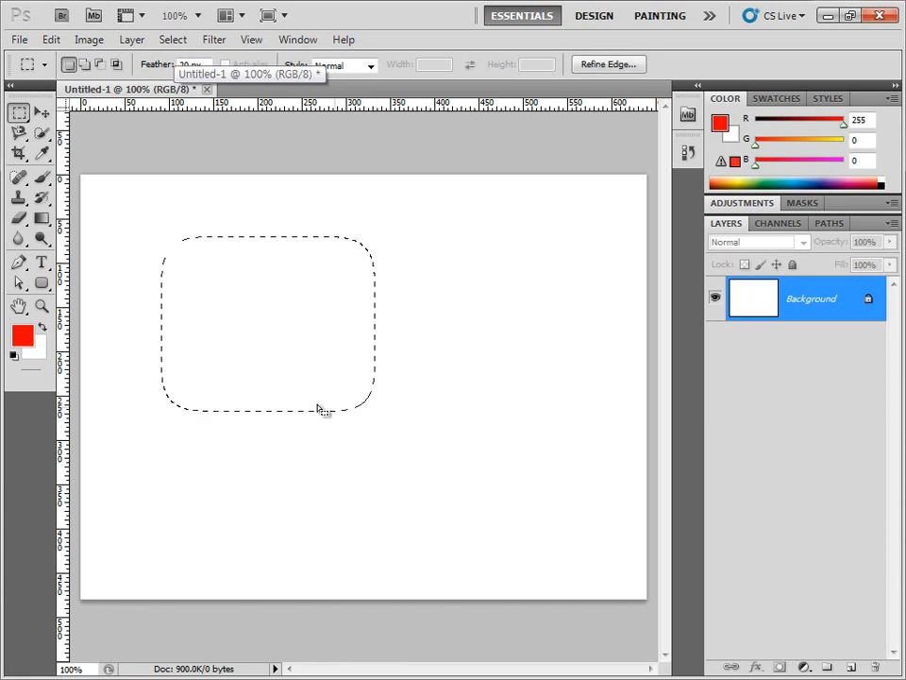
{"action": "left_click", "coordinate": [287, 280]}
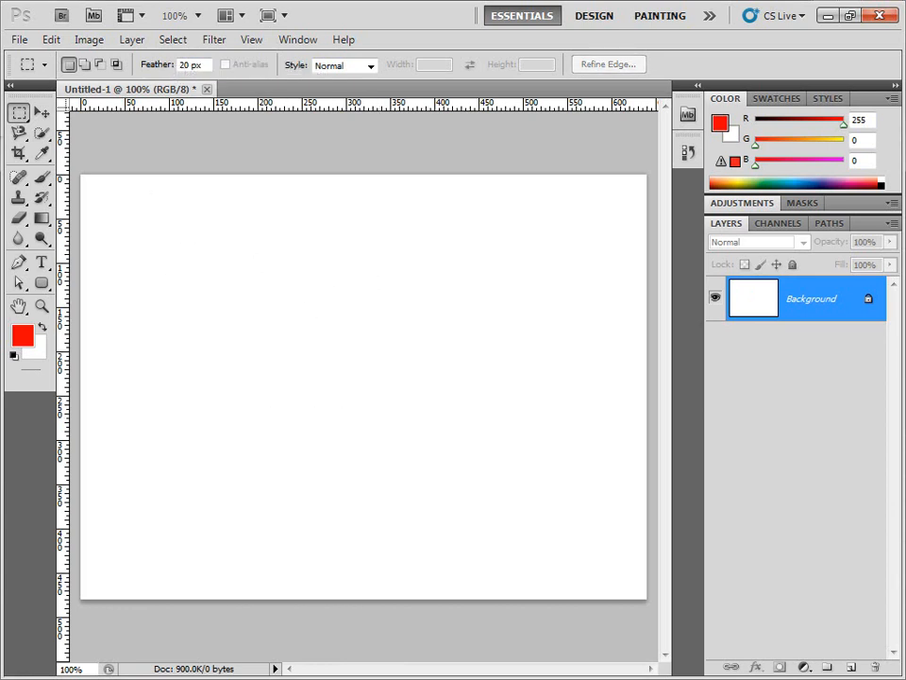
With the Elliptical Marquee at 20 px feather, select an ellipse about 190 by 205 px left of the canvas's centre and fill it red.
{"action": "left_click_drag", "start_coordinate": [21, 115], "coordinate": [83, 140]}
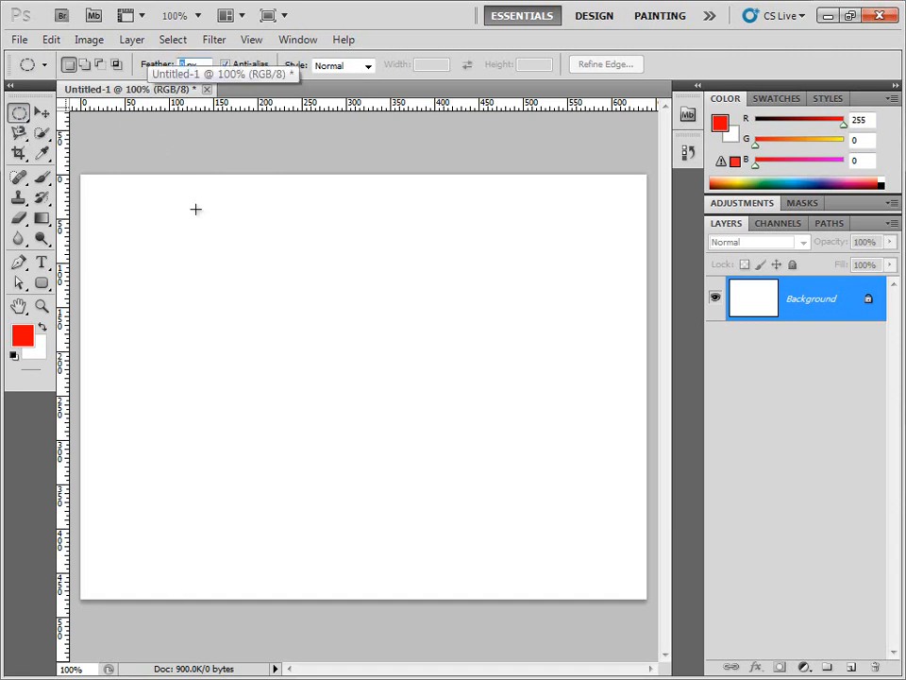
{"action": "left_click_drag", "start_coordinate": [339, 382], "coordinate": [360, 439]}
{"action": "key", "text": "alt+BackSpace"}
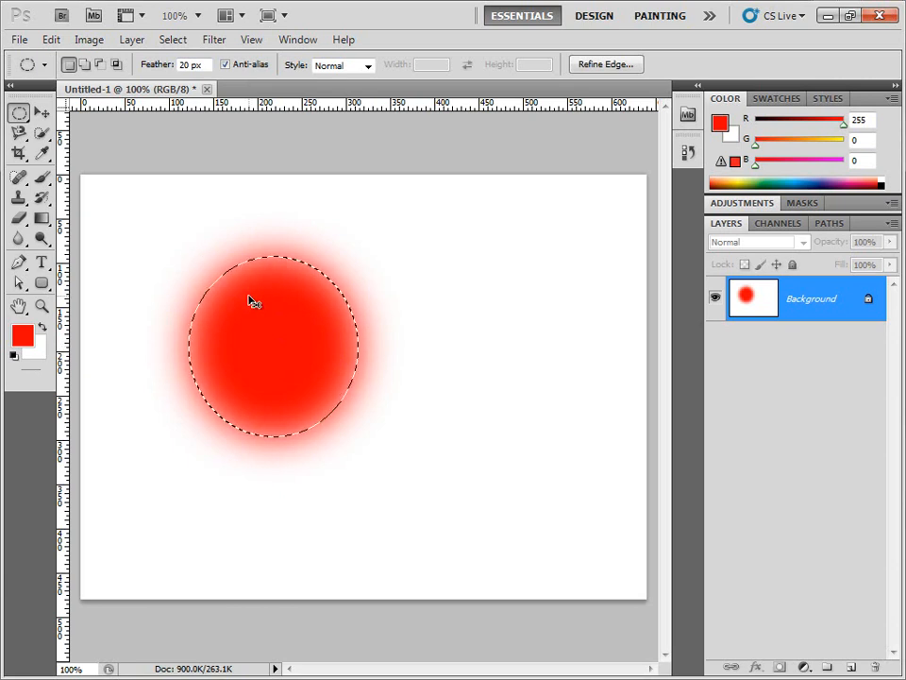
Undo the ellipse's red fill, drop its selection and reset the elliptical marquee's feather to 0 px.
{"action": "key", "text": "ctrl+z"}
{"action": "left_click", "coordinate": [202, 251]}
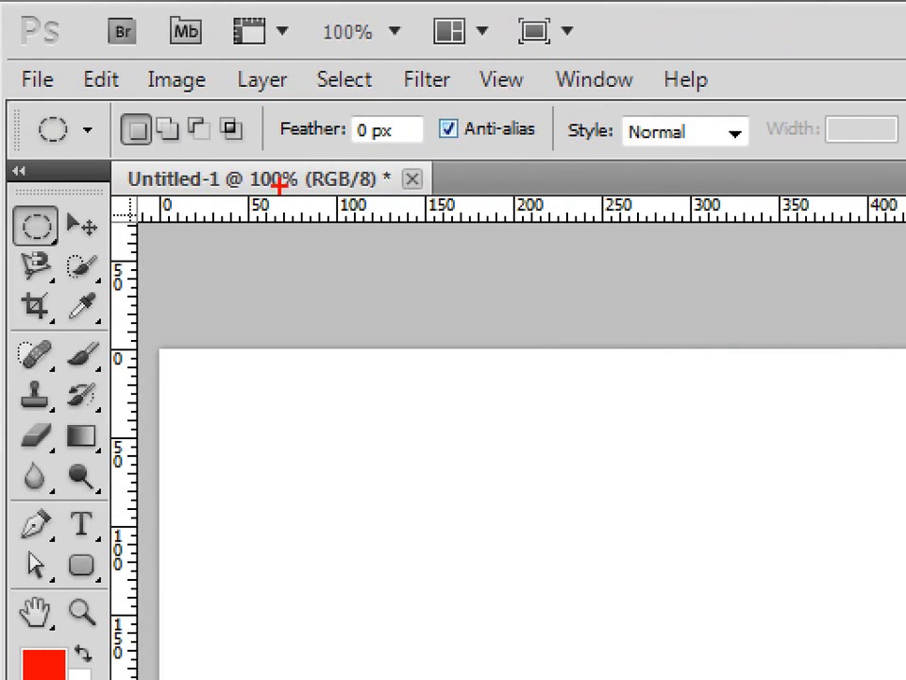
{"action": "mouse_move", "coordinate": [417, 147]}
{"action": "left_mouse_down"}
{"action": "mouse_move", "coordinate": [565, 149]}
{"action": "mouse_move", "coordinate": [562, 121]}
{"action": "mouse_move", "coordinate": [422, 94]}
{"action": "mouse_move", "coordinate": [437, 203]}
{"action": "mouse_move", "coordinate": [486, 208]}
{"action": "left_mouse_up"}
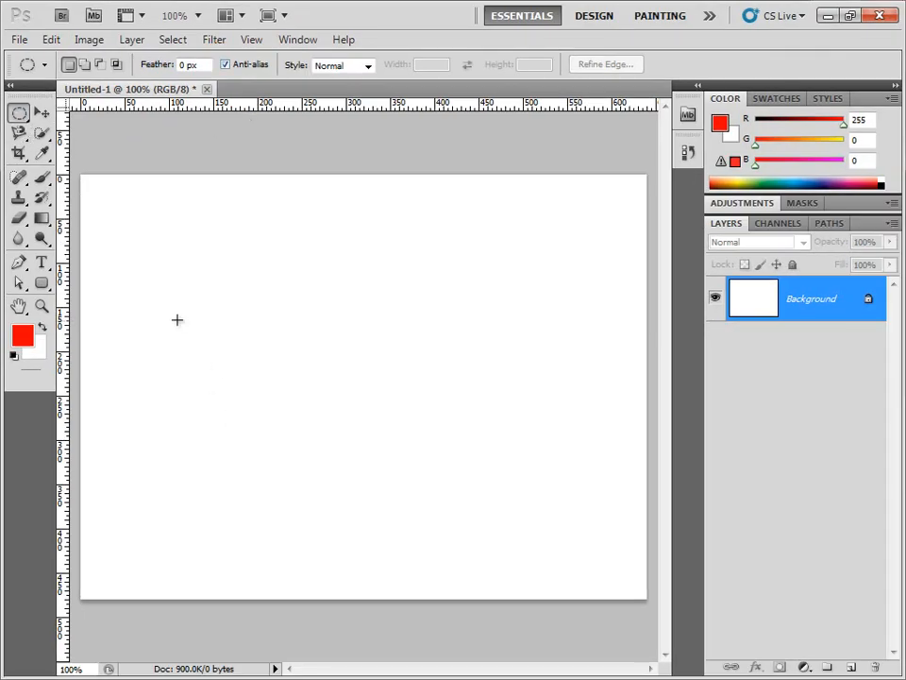
Draw an anti-aliased circular selection about 200 px across on the canvas's left half, fill it with red and deselect it.
{"action": "left_click_drag", "start_coordinate": [160, 290], "coordinate": [332, 478]}
{"action": "left_click_drag", "start_coordinate": [158, 289], "coordinate": [334, 464]}
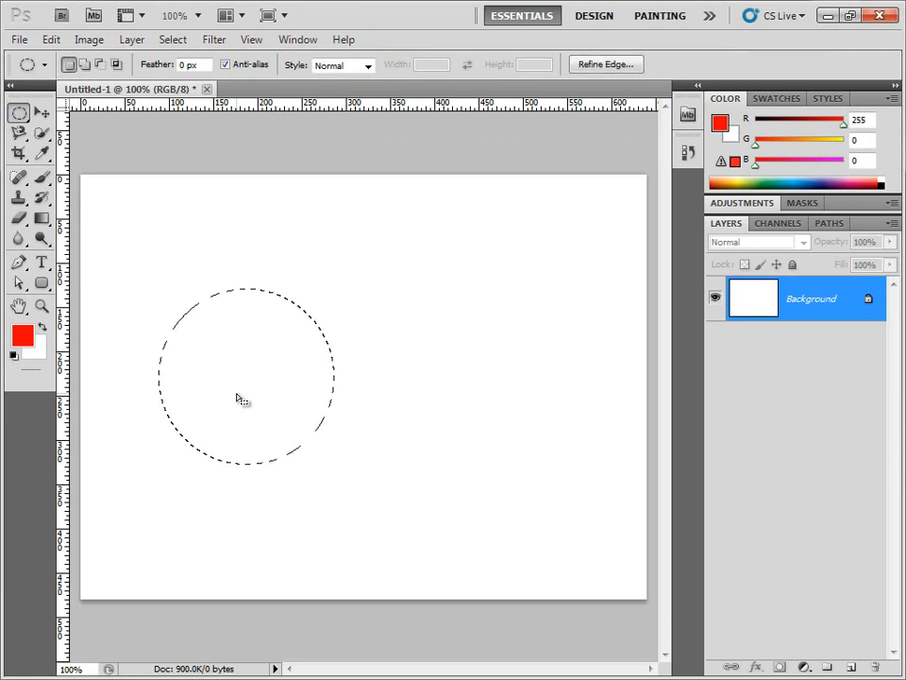
{"action": "key", "text": "alt+BackSpace"}
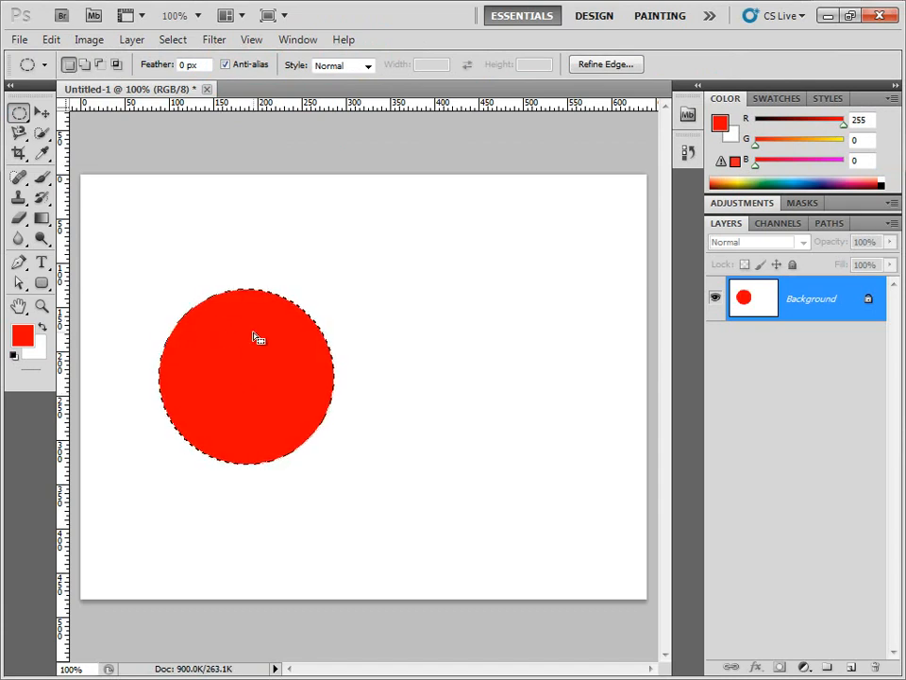
{"action": "left_click", "coordinate": [354, 403]}
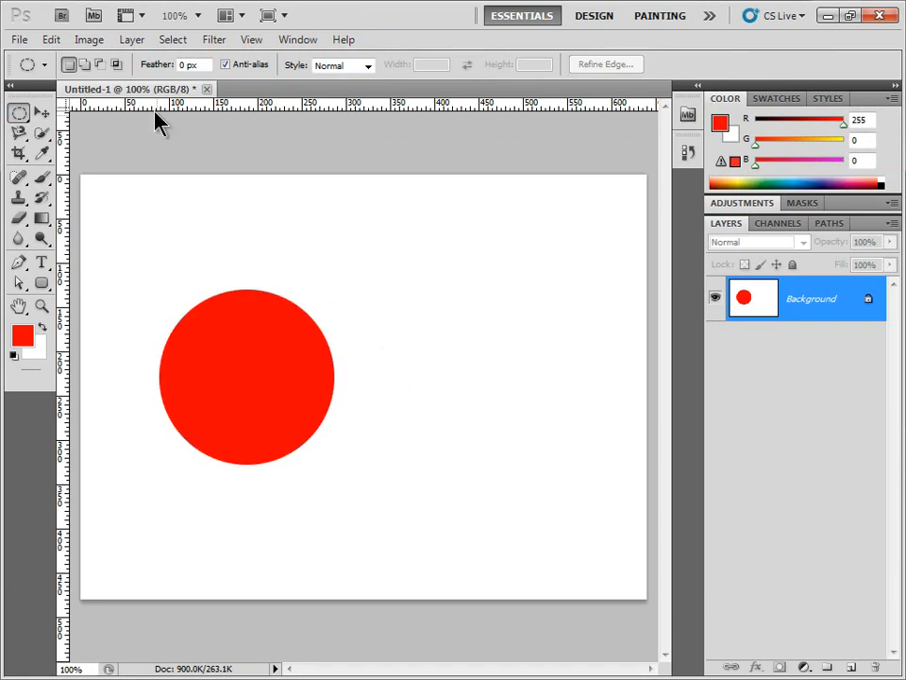
With anti-aliasing off, select a circle about 210 px across just right of the first one, fill it with red and deselect it.
{"action": "left_click_drag", "start_coordinate": [378, 292], "coordinate": [570, 480]}
{"action": "left_click_drag", "start_coordinate": [490, 435], "coordinate": [448, 434]}
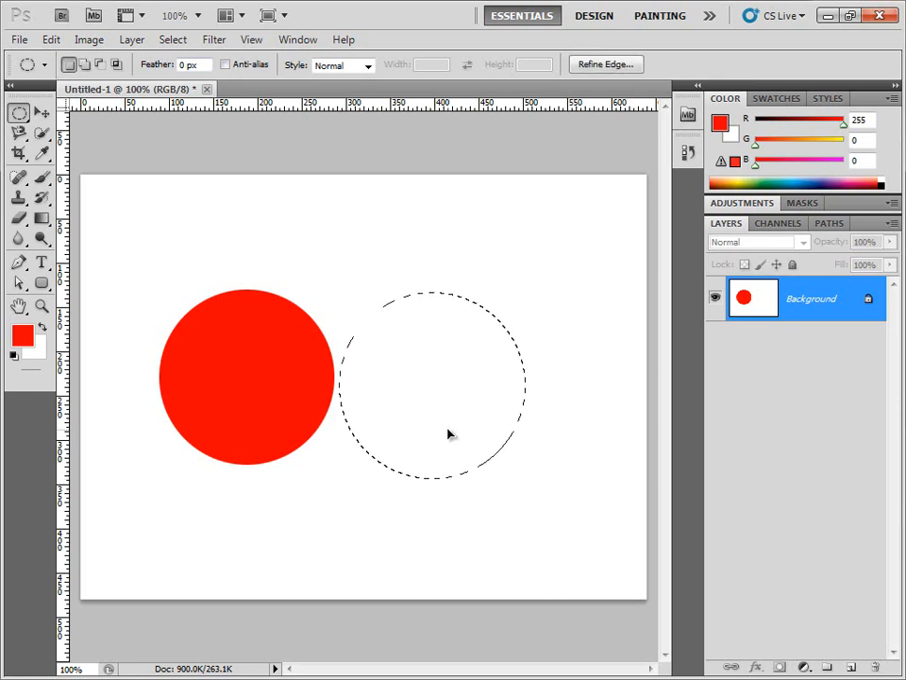
{"action": "key", "text": "alt+BackSpace"}
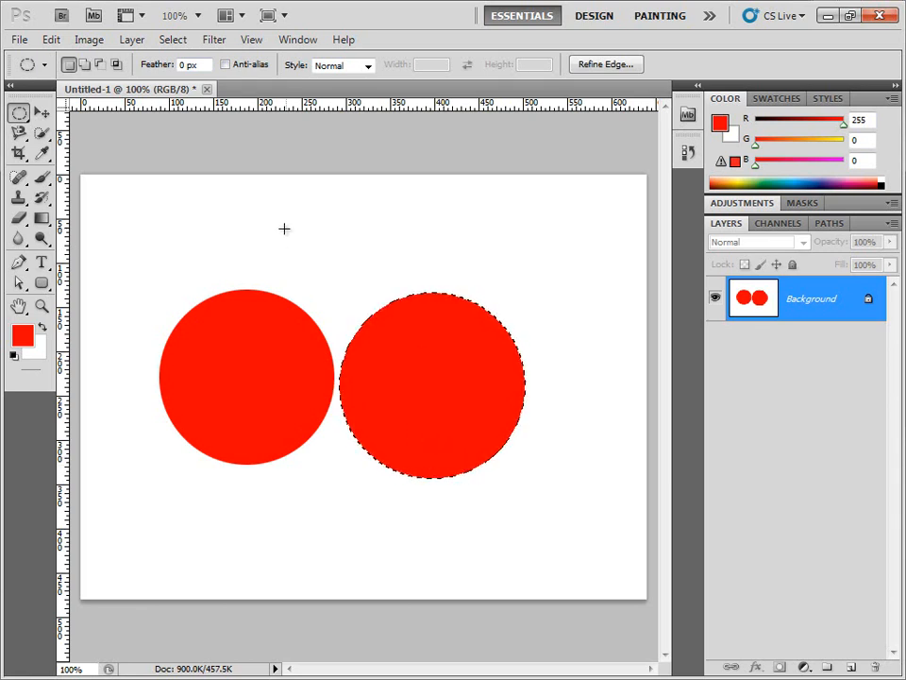
{"action": "key", "text": "ctrl+d"}
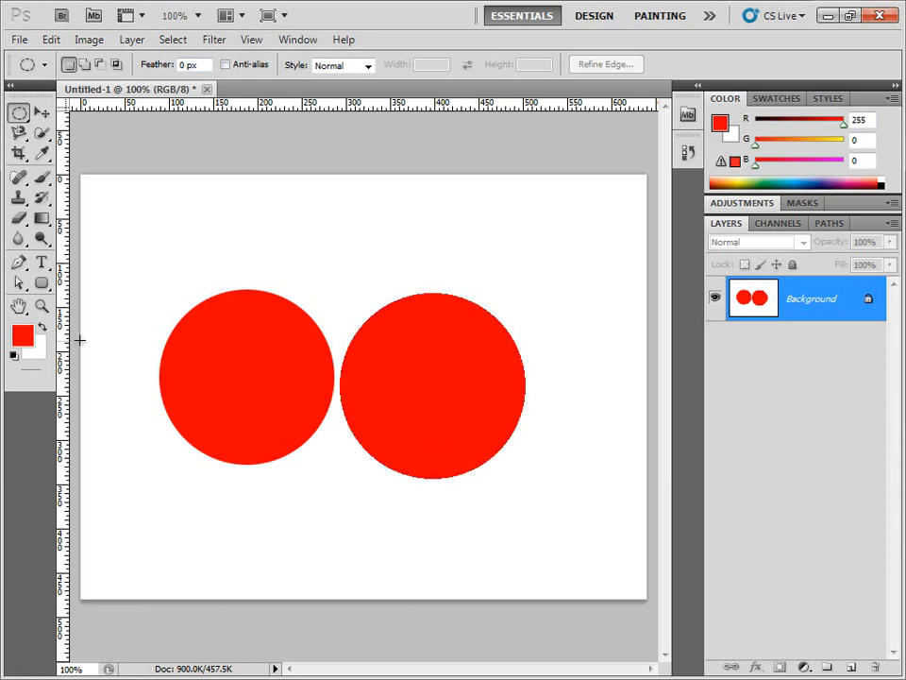
Magnify the area between the two red circles and compare their edges with and without anti-aliasing.
{"action": "left_click", "coordinate": [43, 307]}
{"action": "left_click_drag", "start_coordinate": [249, 366], "coordinate": [418, 446]}
{"action": "left_click_drag", "start_coordinate": [498, 540], "coordinate": [544, 596]}
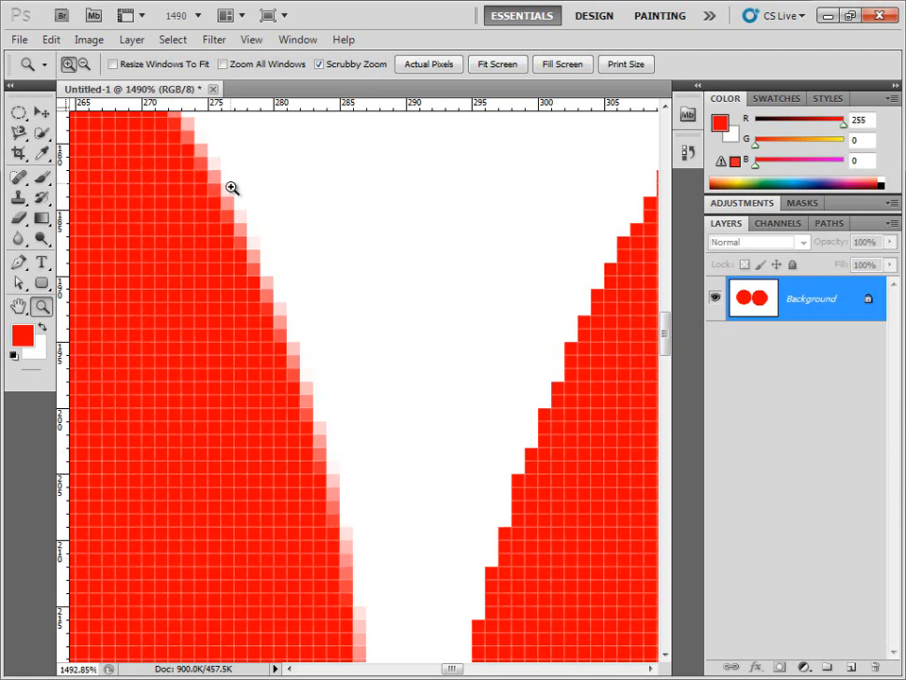
{"action": "double_click", "coordinate": [41, 308]}
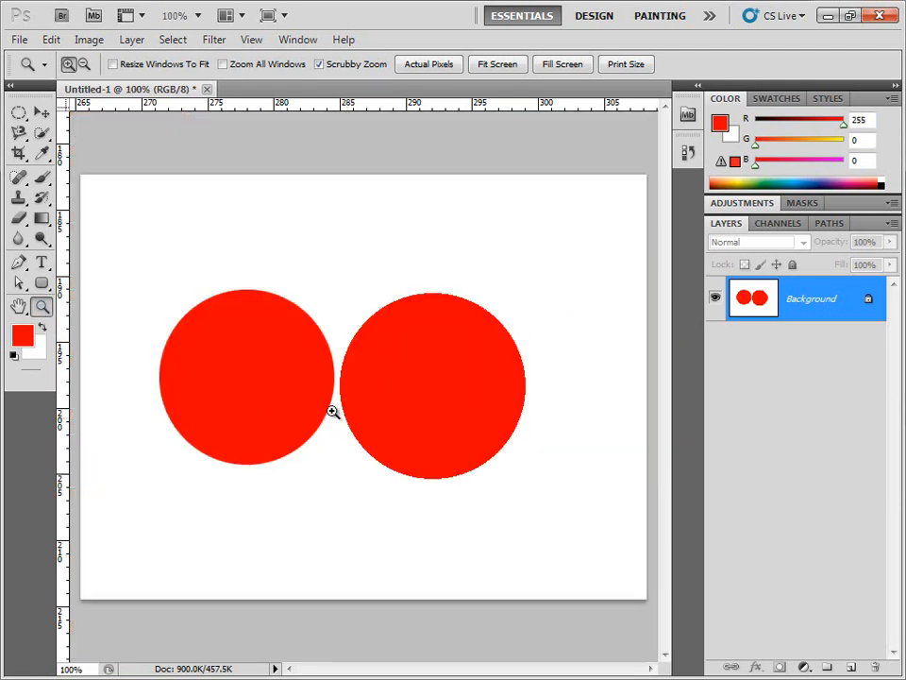
{"action": "left_click_drag", "start_coordinate": [303, 345], "coordinate": [498, 466]}
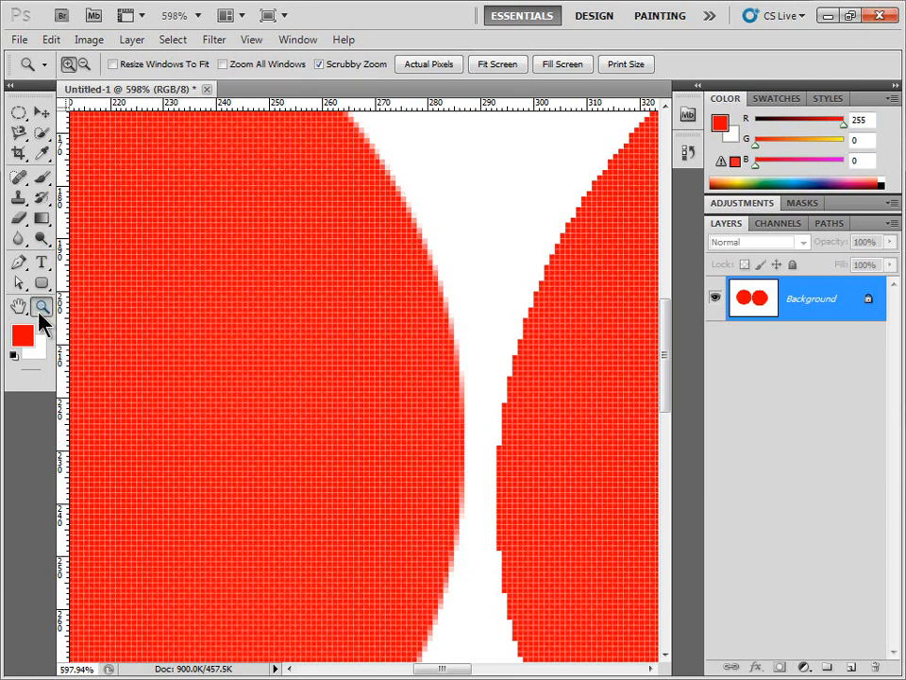
{"action": "left_click_drag", "start_coordinate": [471, 424], "coordinate": [421, 425]}
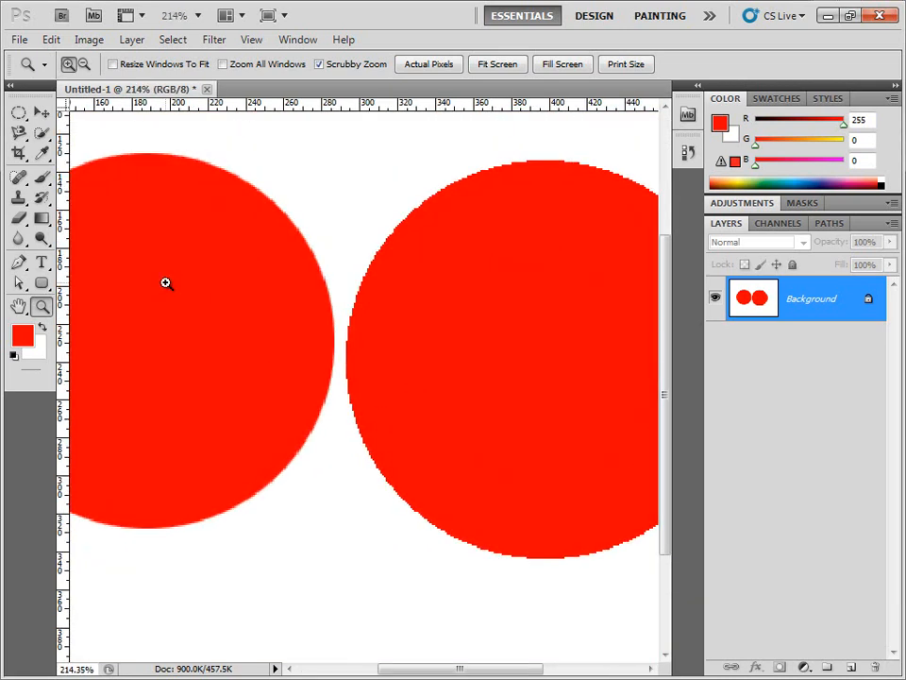
Return to the Elliptical Marquee with anti-aliasing on and set its style to Fixed Ratio.
{"action": "left_click", "coordinate": [19, 113]}
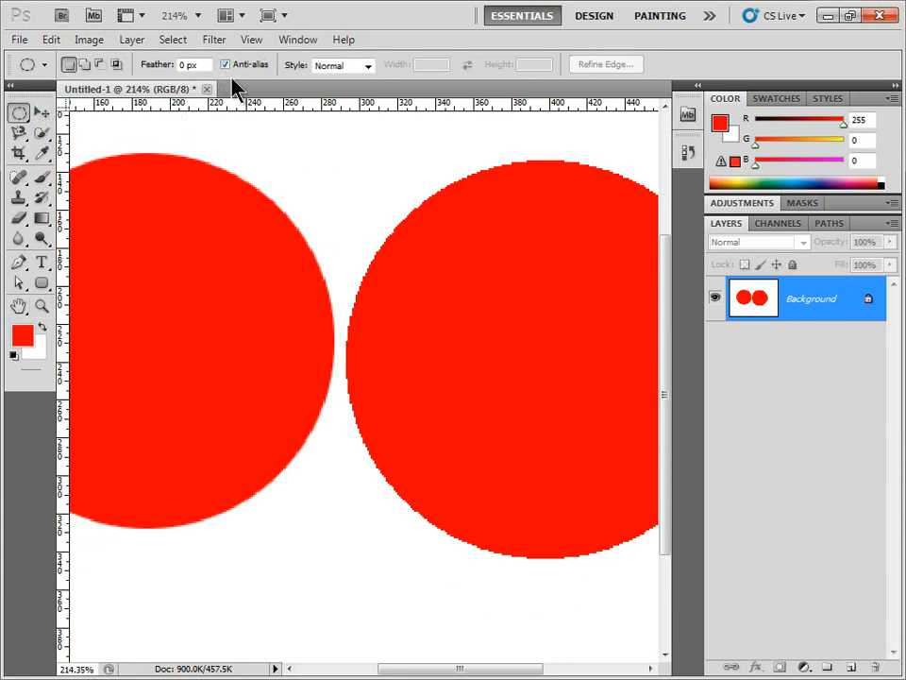
{"action": "left_click", "coordinate": [349, 65]}
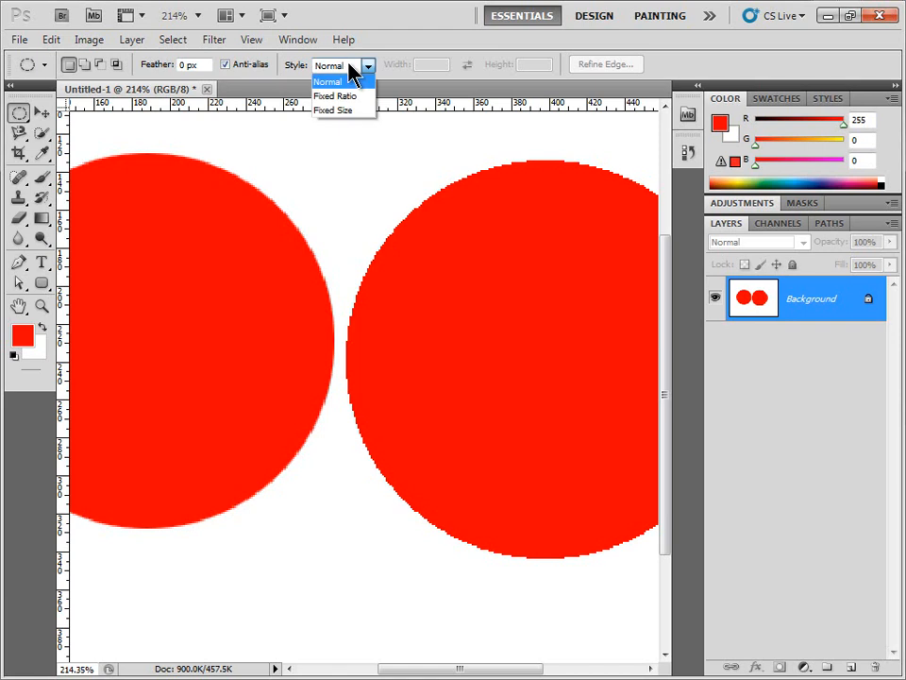
{"action": "left_click", "coordinate": [332, 82]}
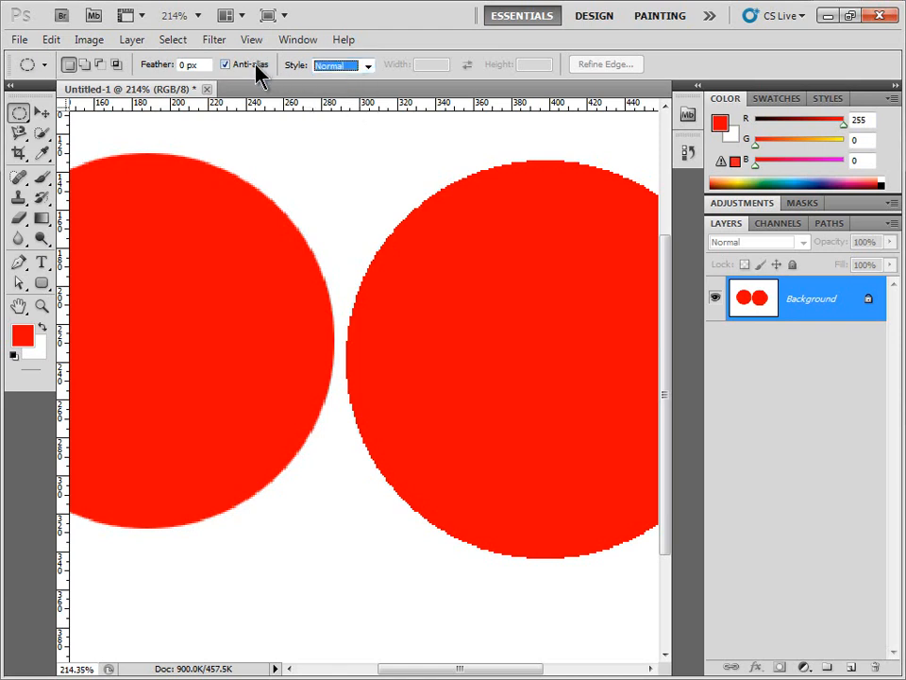
{"action": "left_click", "coordinate": [330, 66]}
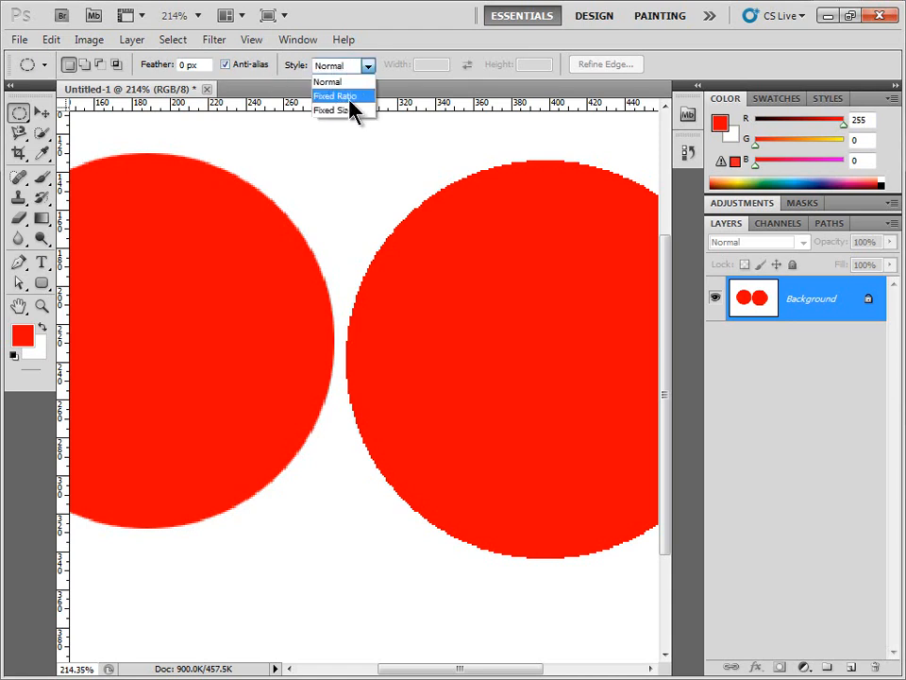
{"action": "left_click", "coordinate": [349, 97]}
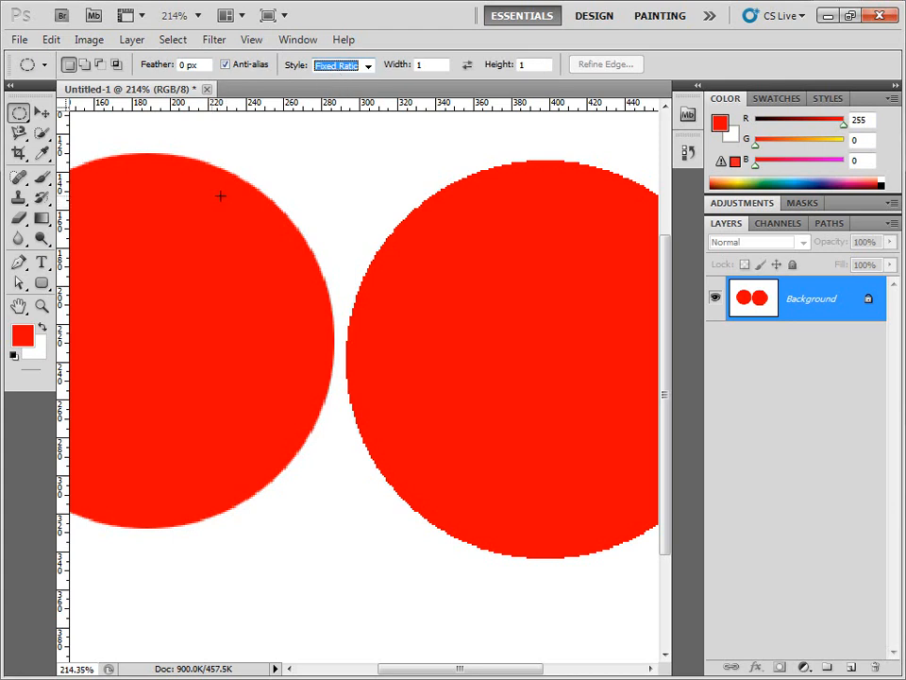
With the Rectangular Marquee at 0 px feather and a 1:1 Fixed Ratio, draw a square selection about 140 px wide across the circles' gap.
{"action": "right_click", "coordinate": [18, 118]}
{"action": "left_click", "coordinate": [47, 111]}
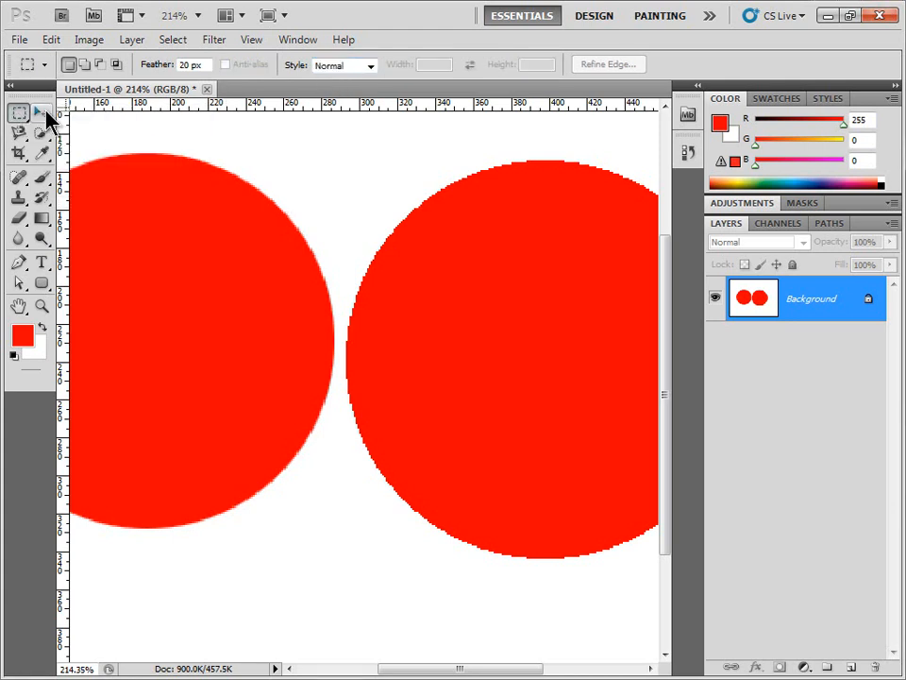
{"action": "left_click", "coordinate": [340, 73]}
{"action": "left_click", "coordinate": [344, 95]}
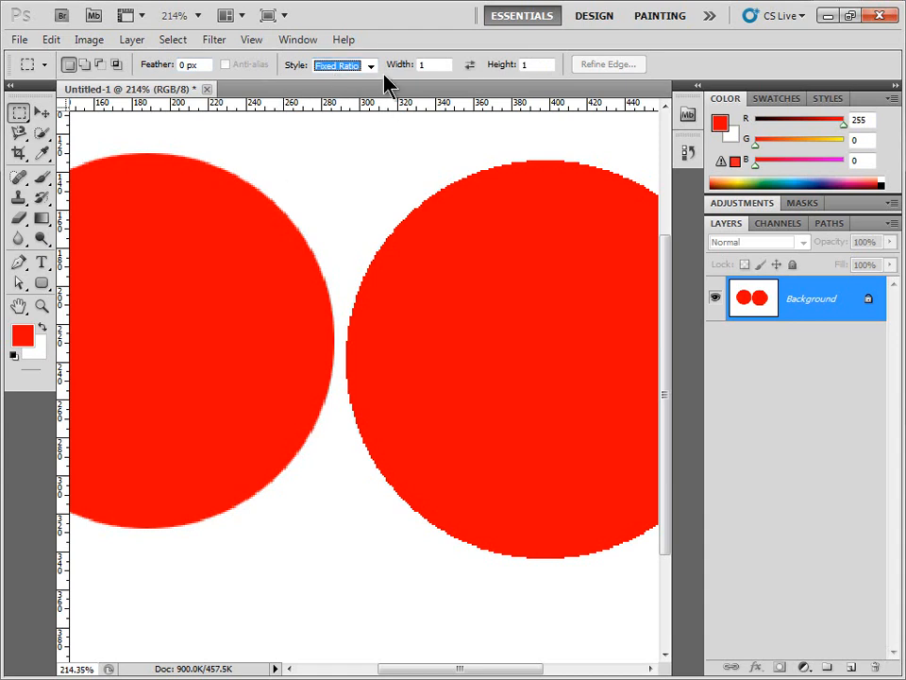
{"action": "left_click_drag", "start_coordinate": [283, 203], "coordinate": [553, 526]}
{"action": "left_click_drag", "start_coordinate": [421, 389], "coordinate": [311, 343]}
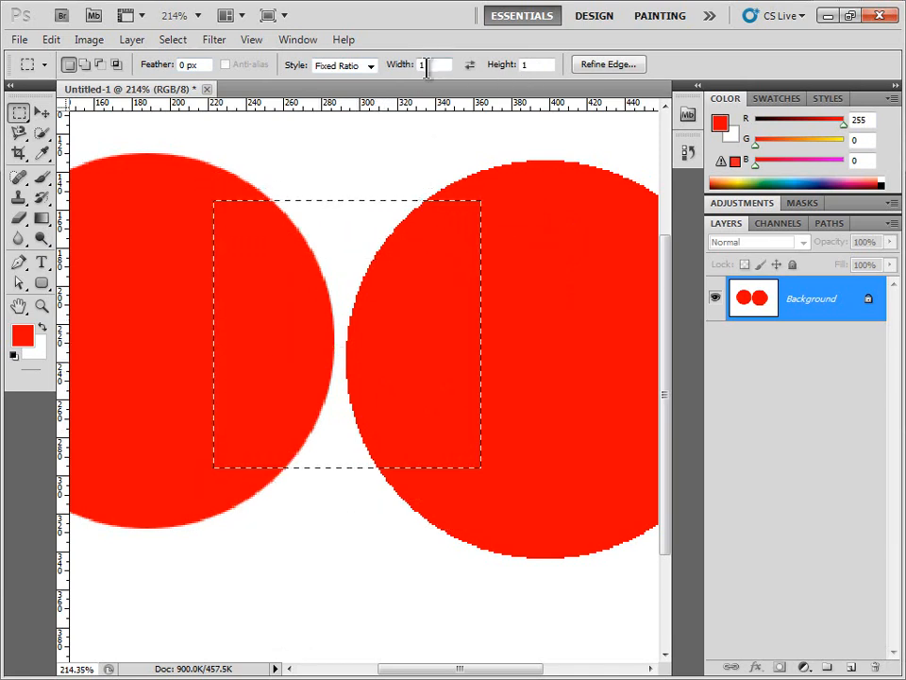
Set the ratio's width to 2, draw a 2:1 selection about 180 by 90 px, move it lower across the circles' gap and deselect it.
{"action": "double_click", "coordinate": [437, 66]}
{"action": "type", "text": "2"}
{"action": "left_click_drag", "start_coordinate": [197, 177], "coordinate": [536, 446]}
{"action": "left_click_drag", "start_coordinate": [398, 320], "coordinate": [393, 417]}
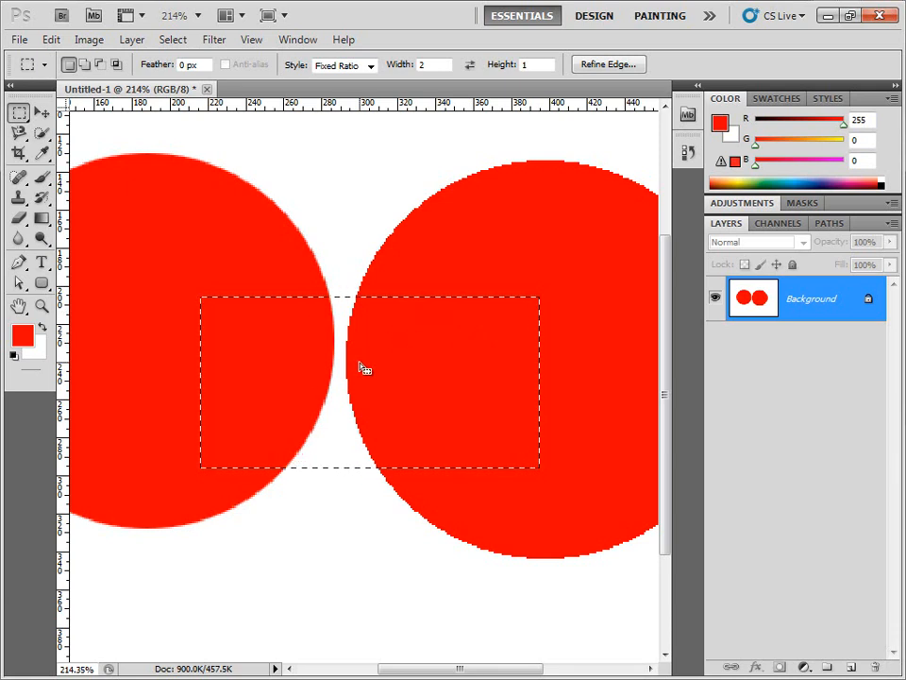
{"action": "left_click", "coordinate": [276, 206]}
Change the rectangular marquee's style to Fixed Size.
{"action": "left_click", "coordinate": [344, 46]}
{"action": "left_click", "coordinate": [345, 48]}
{"action": "left_click", "coordinate": [348, 64]}
{"action": "left_click", "coordinate": [332, 111]}
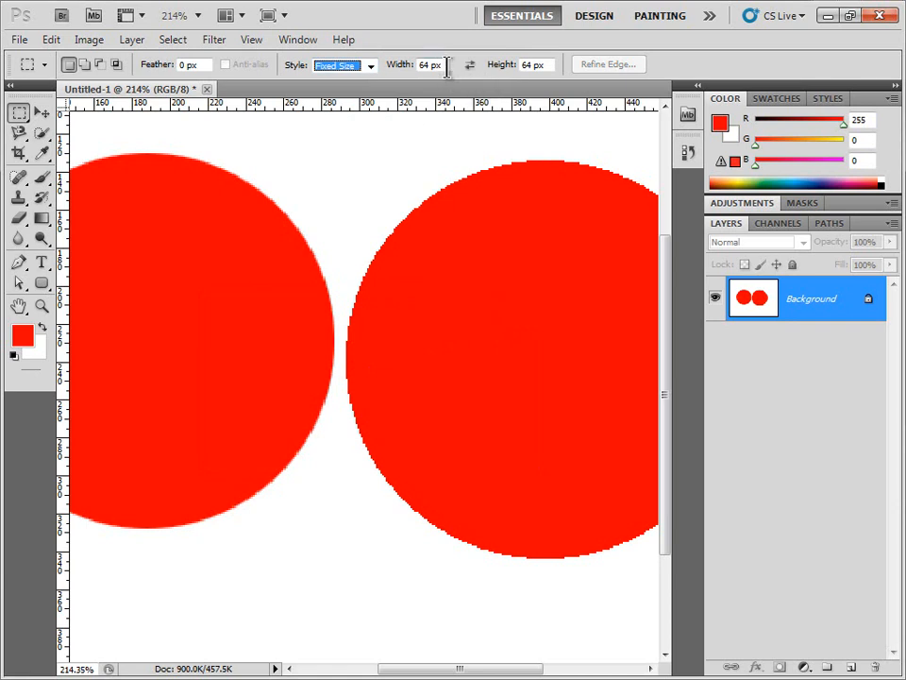
Place a 64 by 64 px fixed-size selection across the gap between the circles and reposition it several times.
{"action": "left_click", "coordinate": [292, 224]}
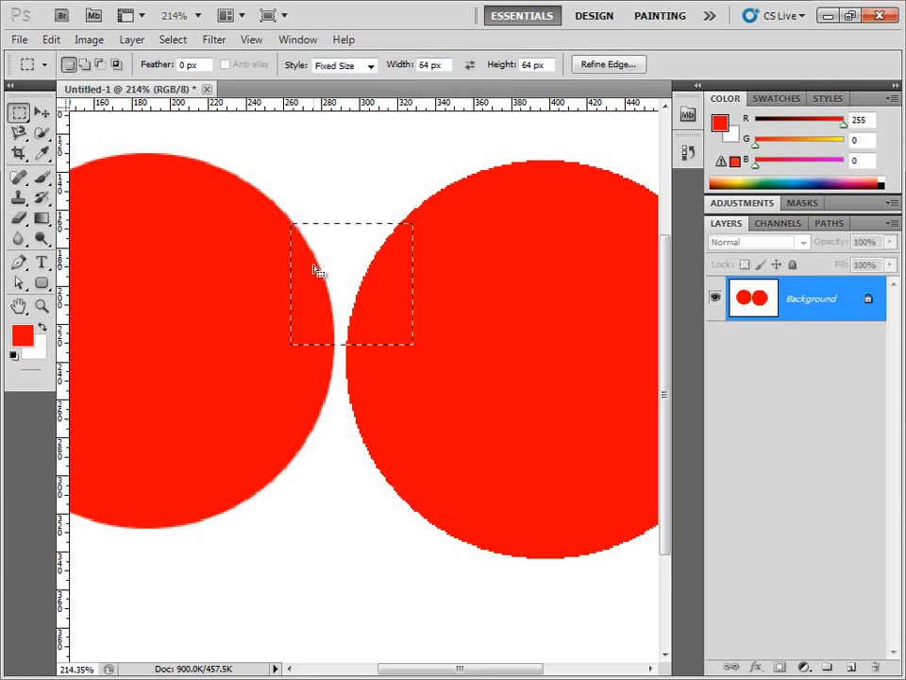
{"action": "left_click_drag", "start_coordinate": [398, 285], "coordinate": [417, 228]}
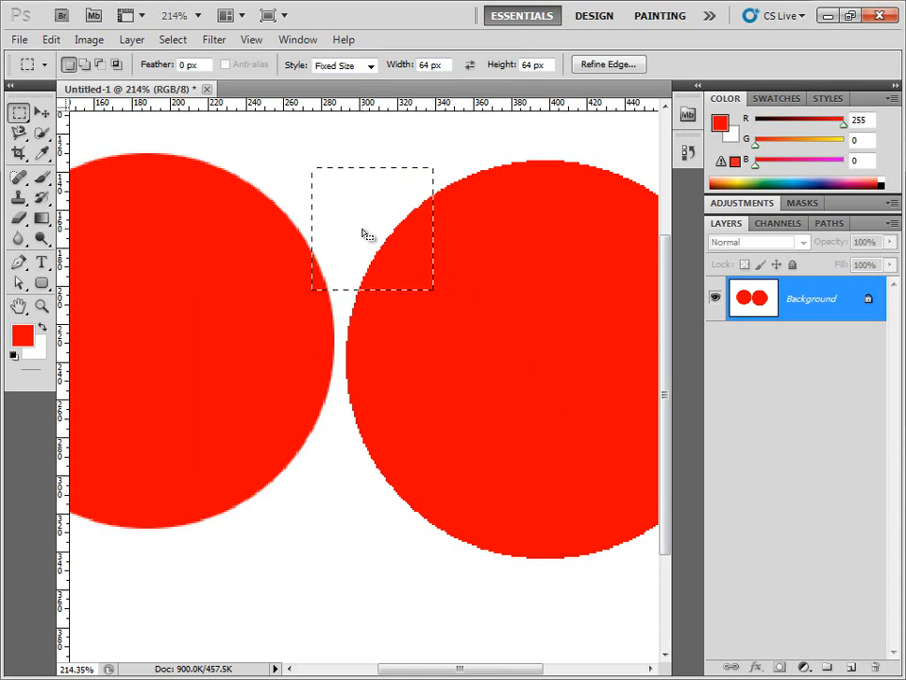
{"action": "left_click_drag", "start_coordinate": [337, 325], "coordinate": [393, 541]}
{"action": "left_click_drag", "start_coordinate": [316, 501], "coordinate": [218, 204]}
Set the fixed width to 100 px and place a 100 by 64 px selection across the circles' gap.
{"action": "double_click", "coordinate": [430, 64]}
{"action": "type", "text": "100"}
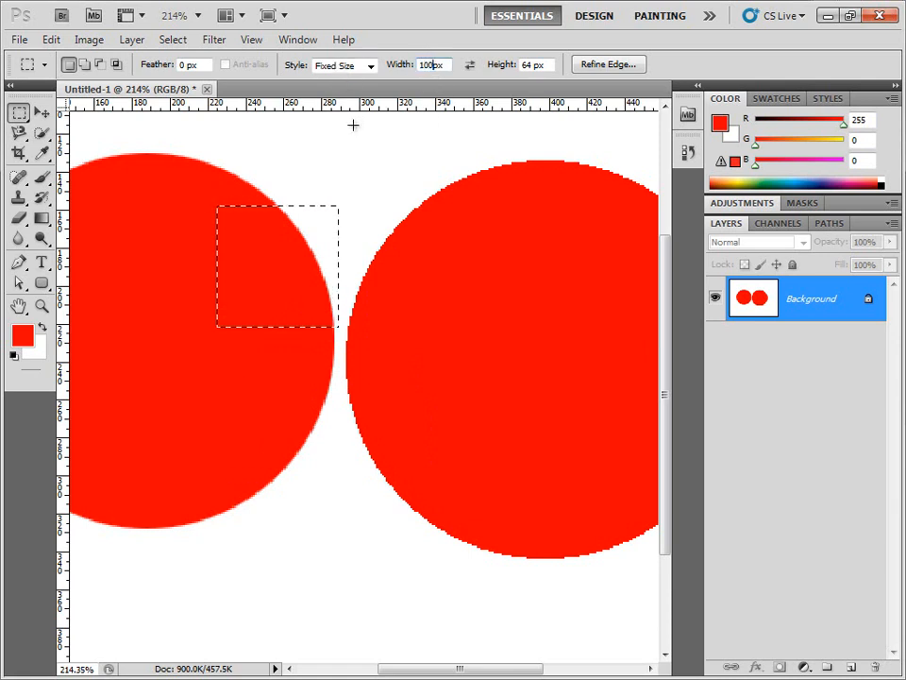
{"action": "left_click", "coordinate": [247, 272]}
{"action": "left_click", "coordinate": [229, 260]}
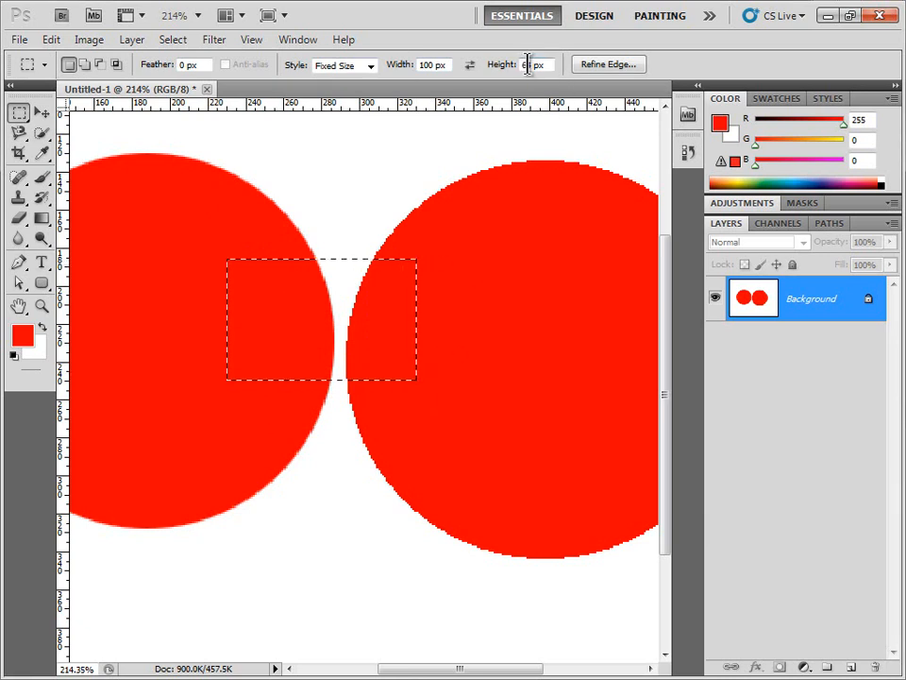
Set the fixed height to 50 px and place 100 by 50 px selections at several spots over the circles.
{"action": "type", "text": "50"}
{"action": "left_click", "coordinate": [309, 421]}
{"action": "left_click_drag", "start_coordinate": [323, 462], "coordinate": [256, 302]}
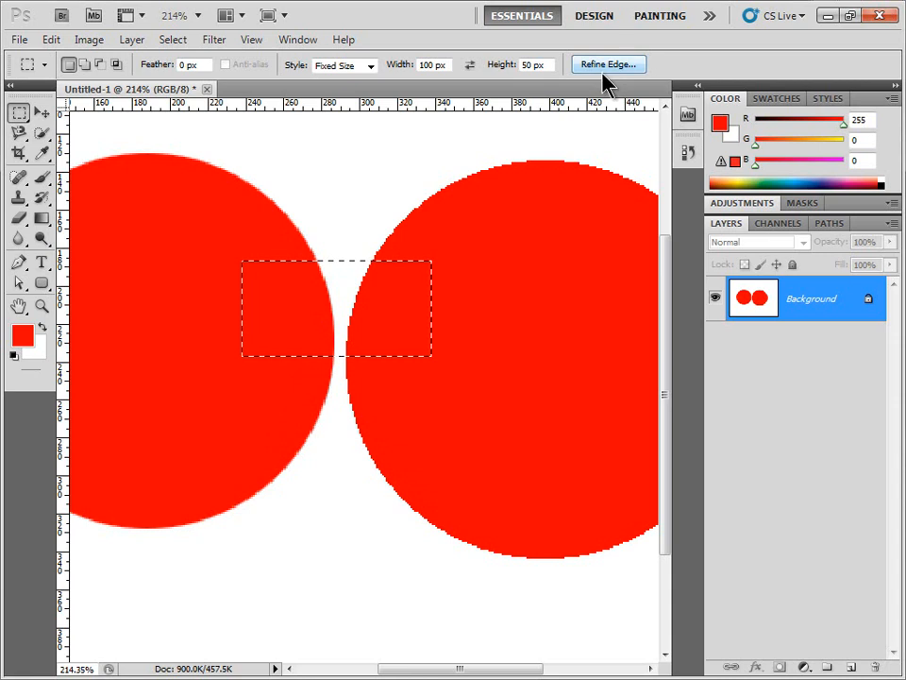
{"action": "left_click_drag", "start_coordinate": [316, 330], "coordinate": [349, 403]}
{"action": "left_click_drag", "start_coordinate": [321, 345], "coordinate": [300, 287]}
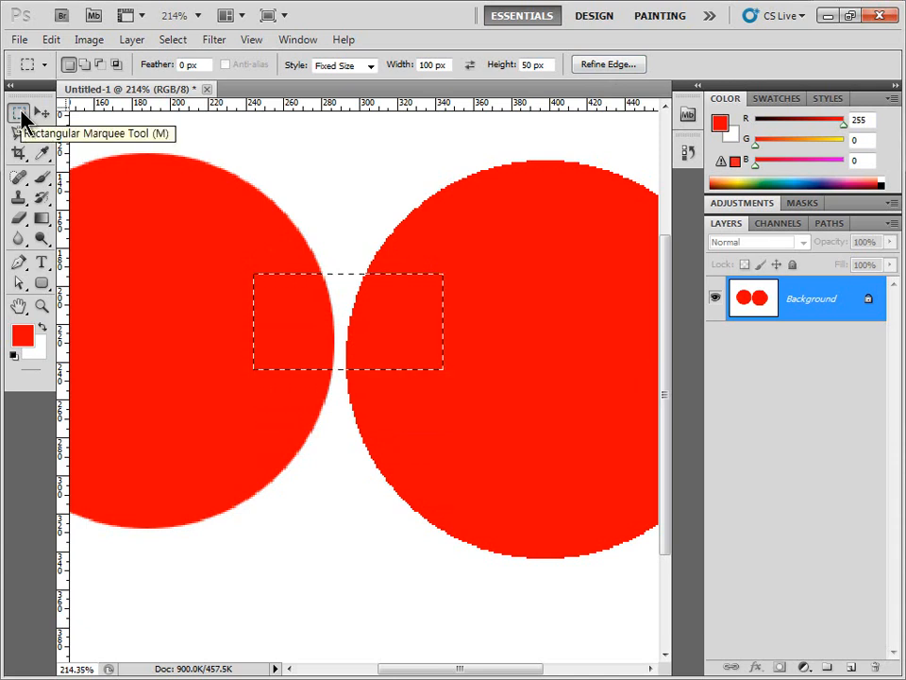
{"action": "left_click", "coordinate": [330, 236]}
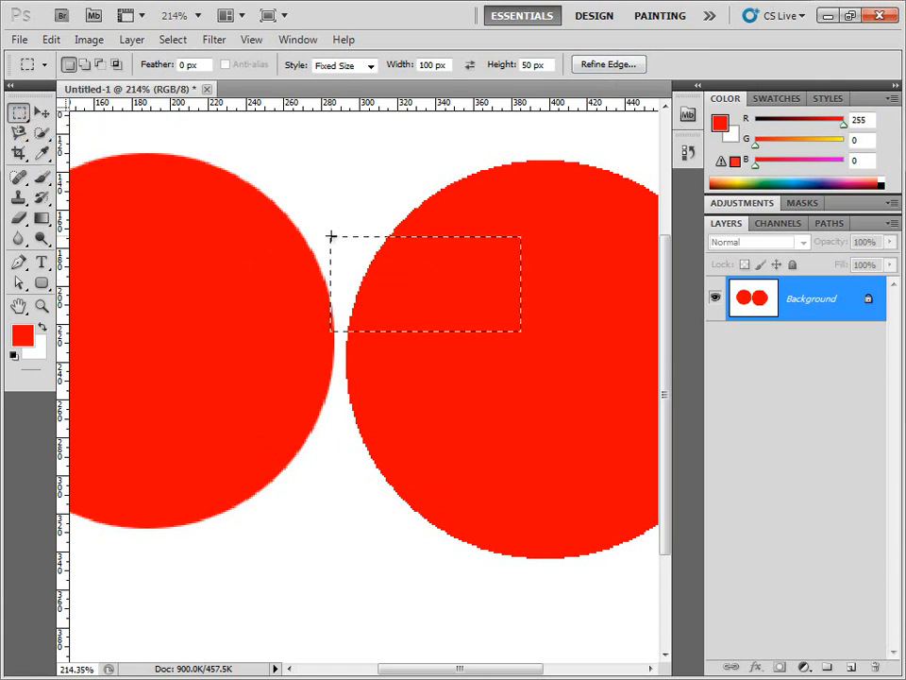
{"action": "left_click", "coordinate": [233, 227]}
Close the circles document without saving and open 선택영역지정하기.psd from the chap_02 folder.
{"action": "left_click", "coordinate": [208, 89]}
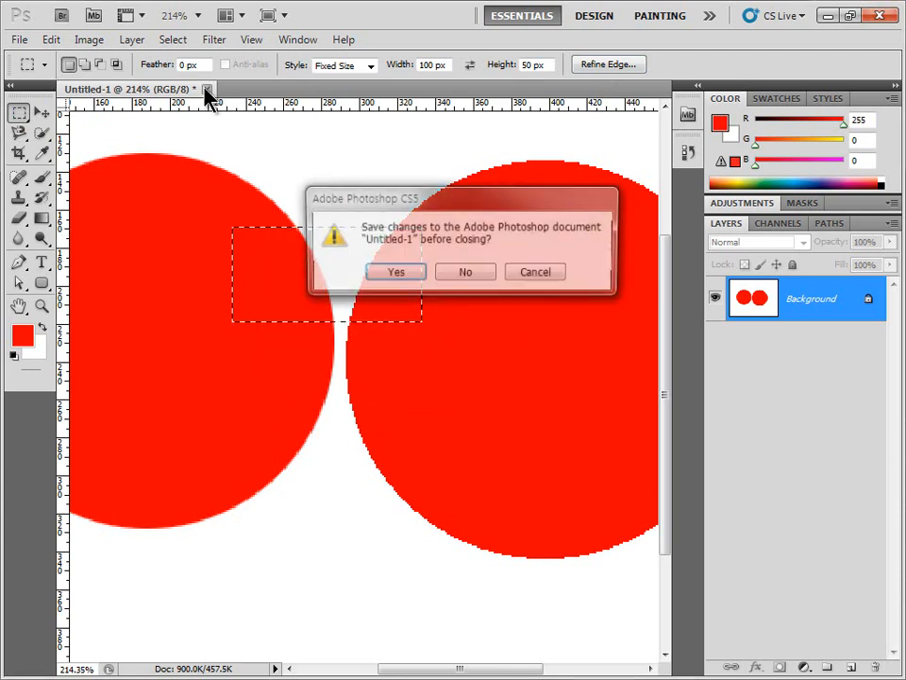
{"action": "left_click", "coordinate": [476, 274]}
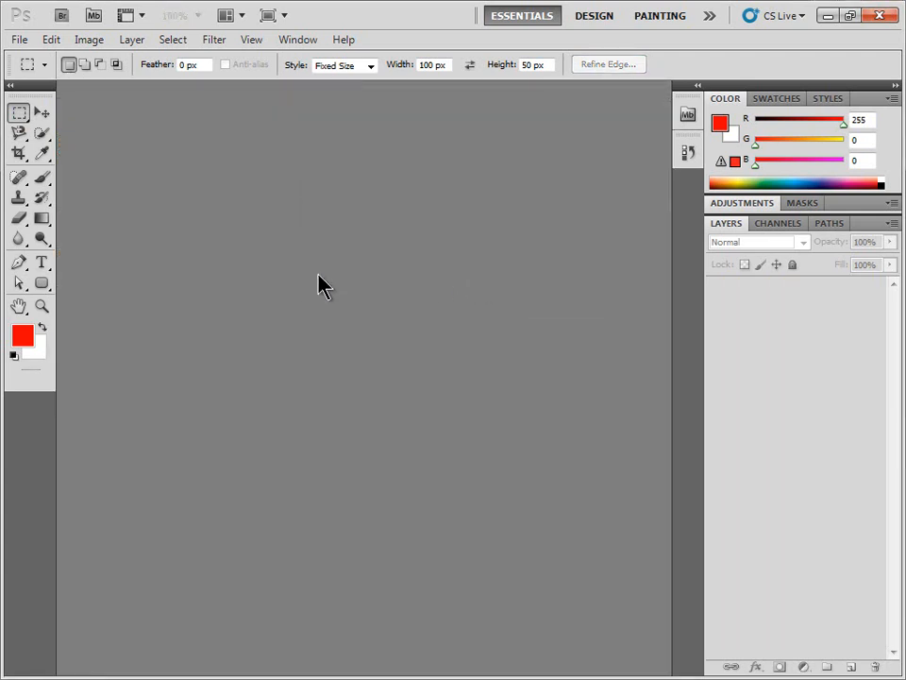
{"action": "left_click", "coordinate": [20, 40]}
{"action": "left_click", "coordinate": [21, 75]}
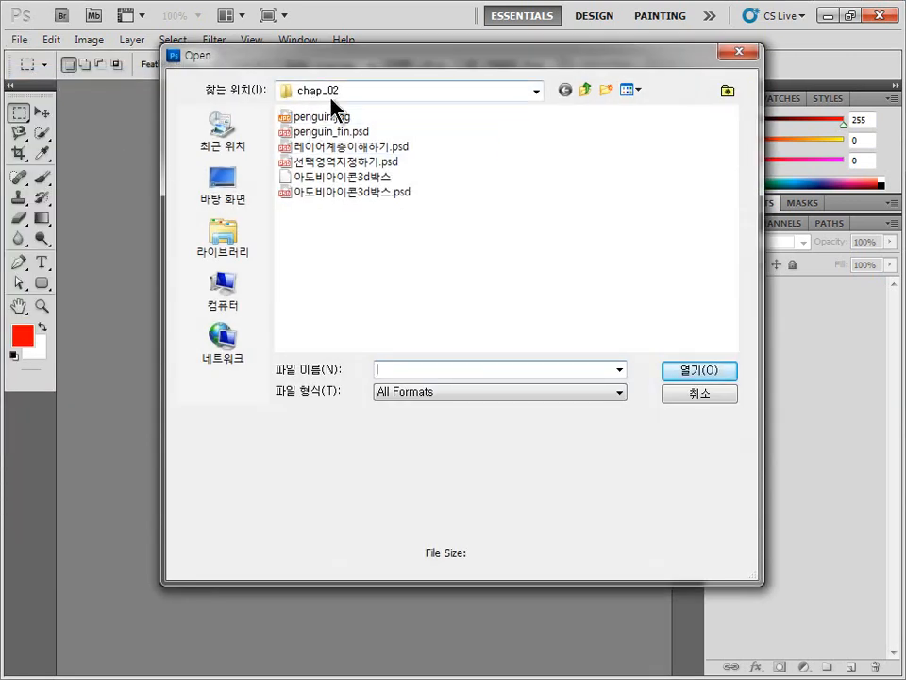
{"action": "left_click", "coordinate": [345, 165]}
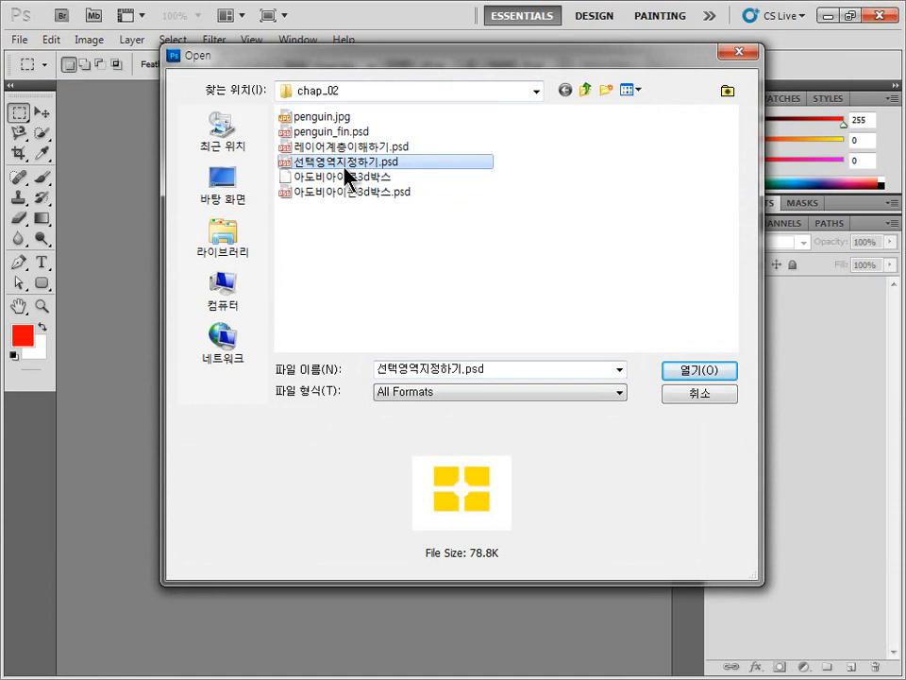
{"action": "left_click", "coordinate": [696, 371]}
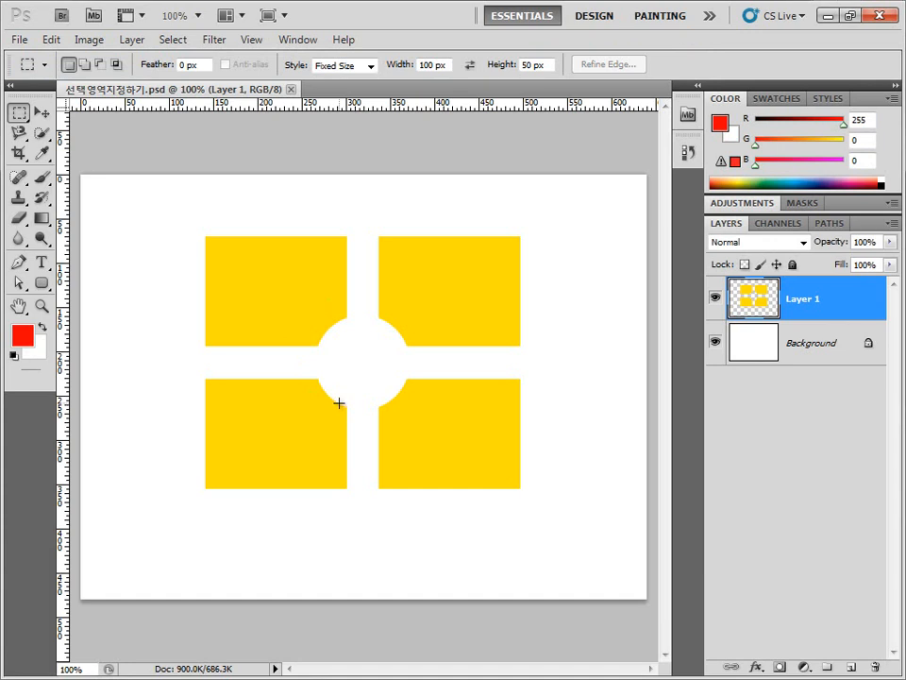
Select the Background layer and check the example file's pixel dimensions and resolution without changing them.
{"action": "left_click", "coordinate": [807, 353]}
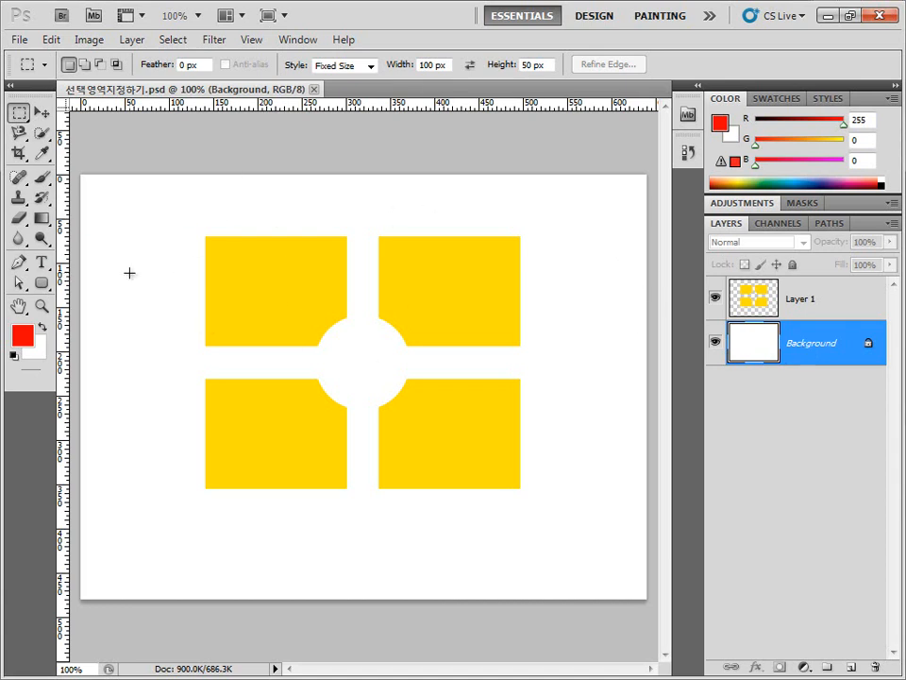
{"action": "left_click", "coordinate": [89, 40]}
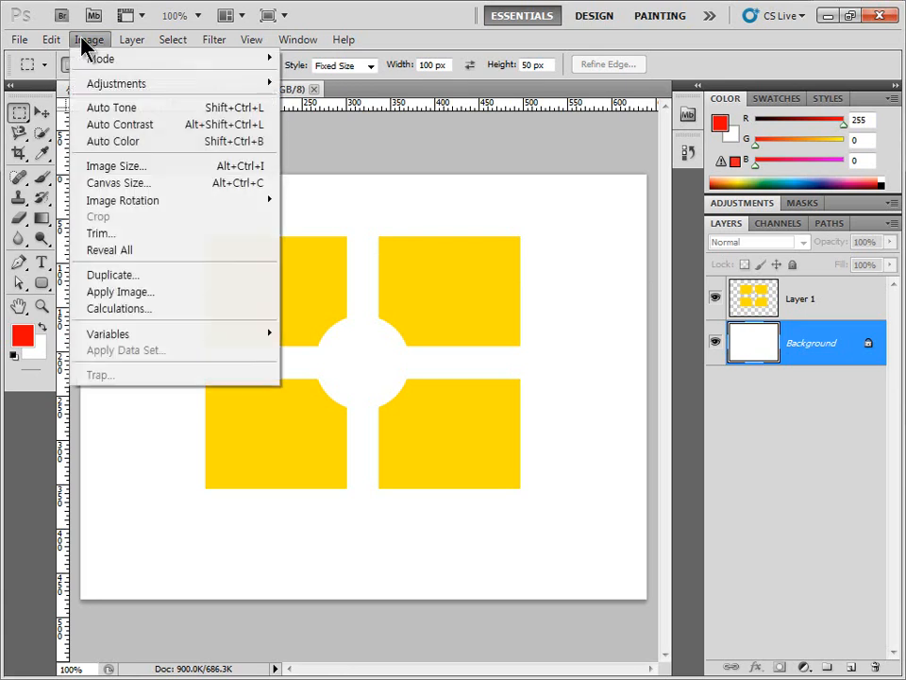
{"action": "left_click", "coordinate": [130, 166]}
{"action": "left_click", "coordinate": [389, 246]}
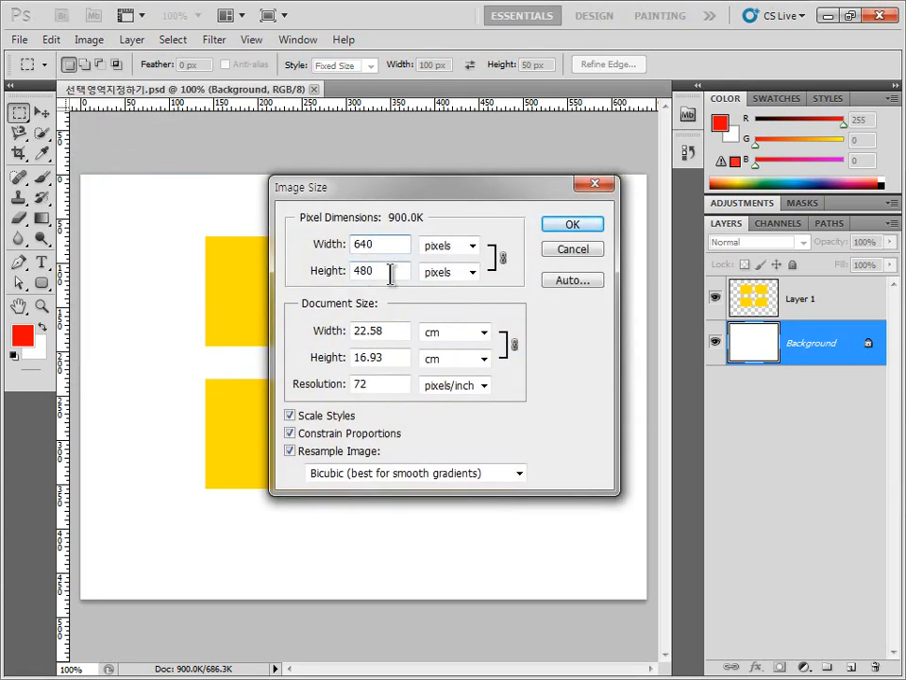
{"action": "left_click", "coordinate": [370, 383]}
{"action": "left_click", "coordinate": [570, 226]}
Create a new 640 x 480 px document at 72 pixels/inch with a white background from the Web preset.
{"action": "left_click", "coordinate": [20, 42]}
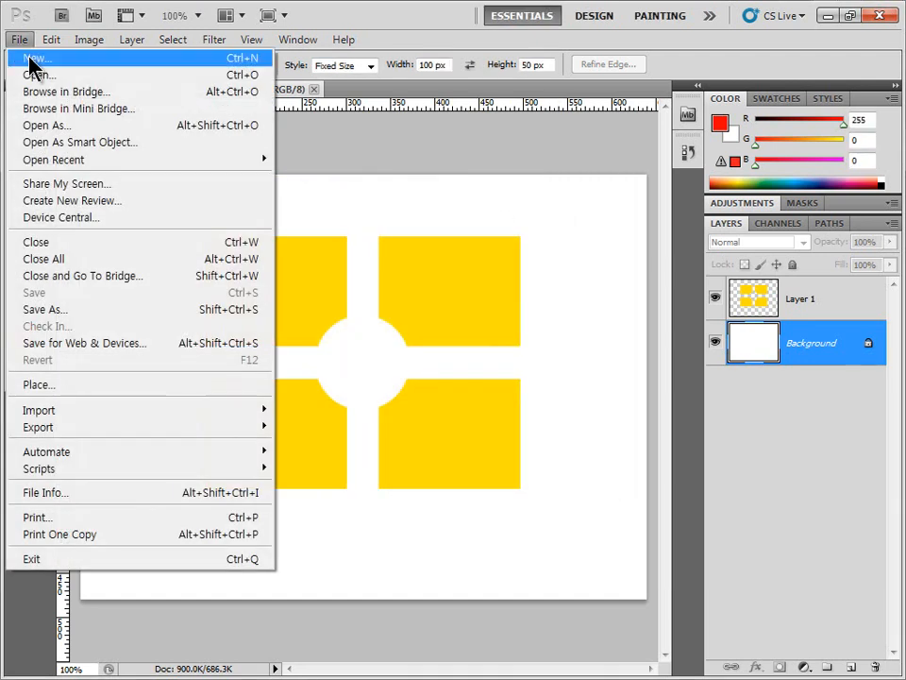
{"action": "left_click", "coordinate": [27, 57]}
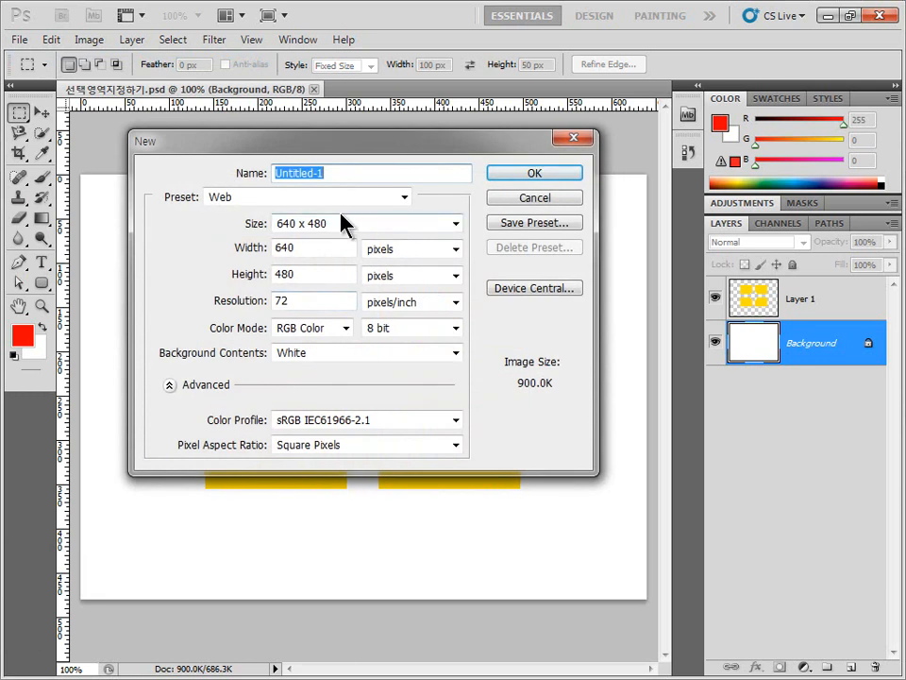
{"action": "left_click", "coordinate": [310, 196]}
{"action": "left_click", "coordinate": [314, 325]}
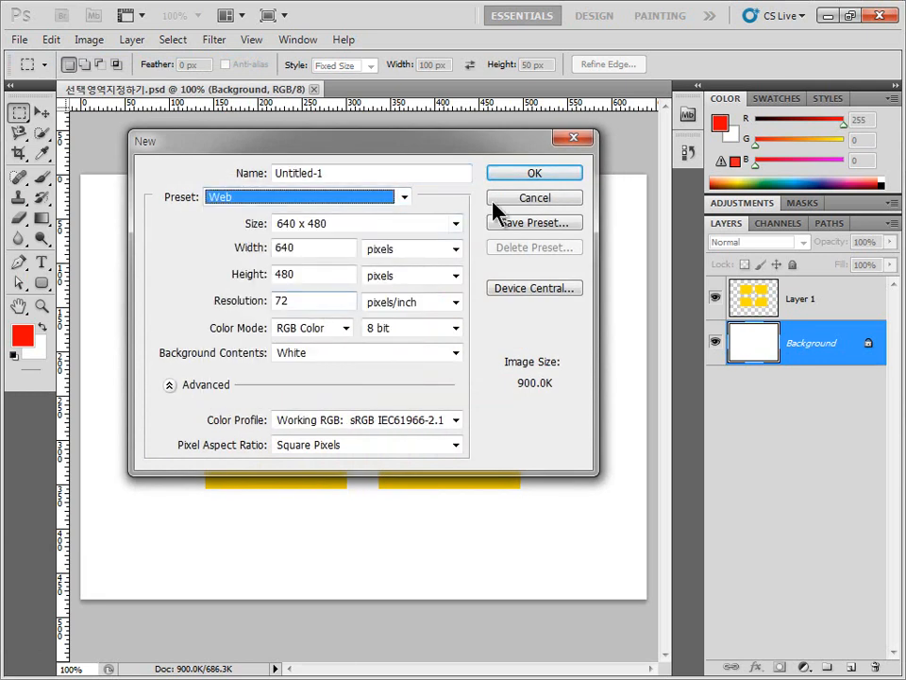
{"action": "left_click", "coordinate": [517, 175]}
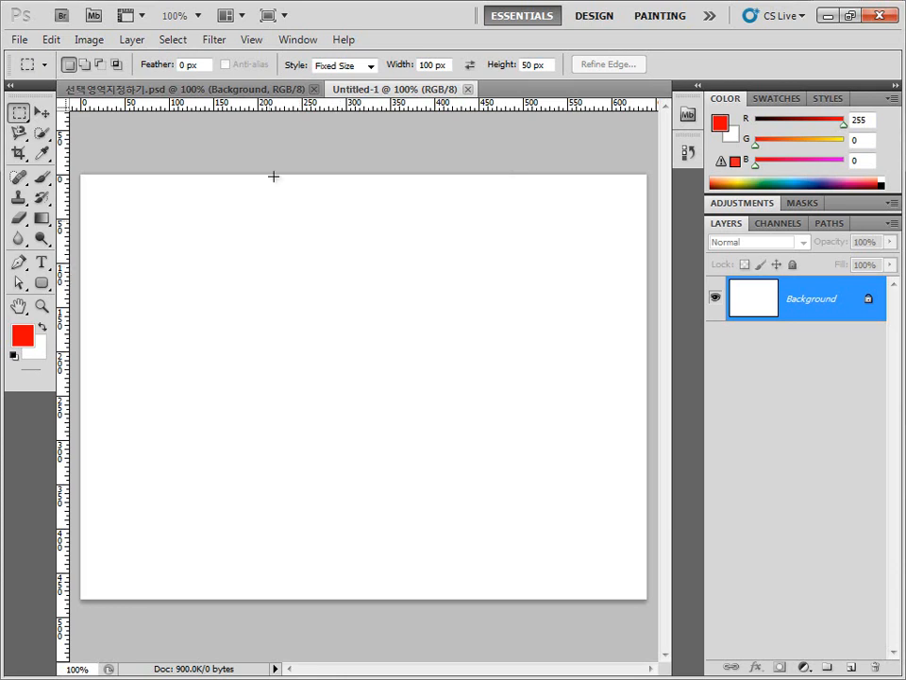
Show the grid and, with the marquee style set to Normal, draw a square selection spanning five by five main grid cells.
{"action": "left_click", "coordinate": [256, 40]}
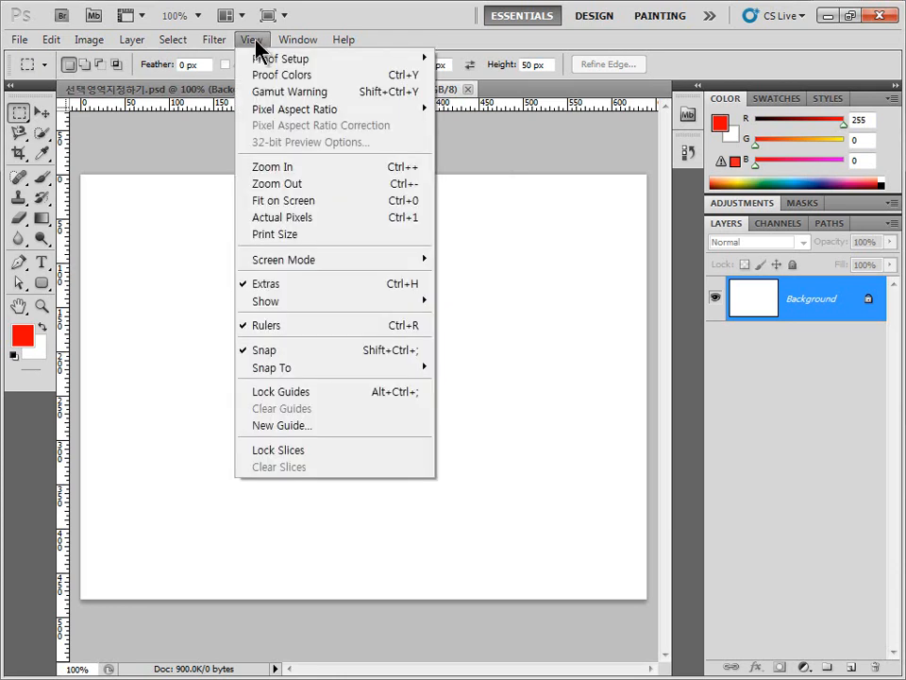
{"action": "mouse_move", "coordinate": [353, 304]}
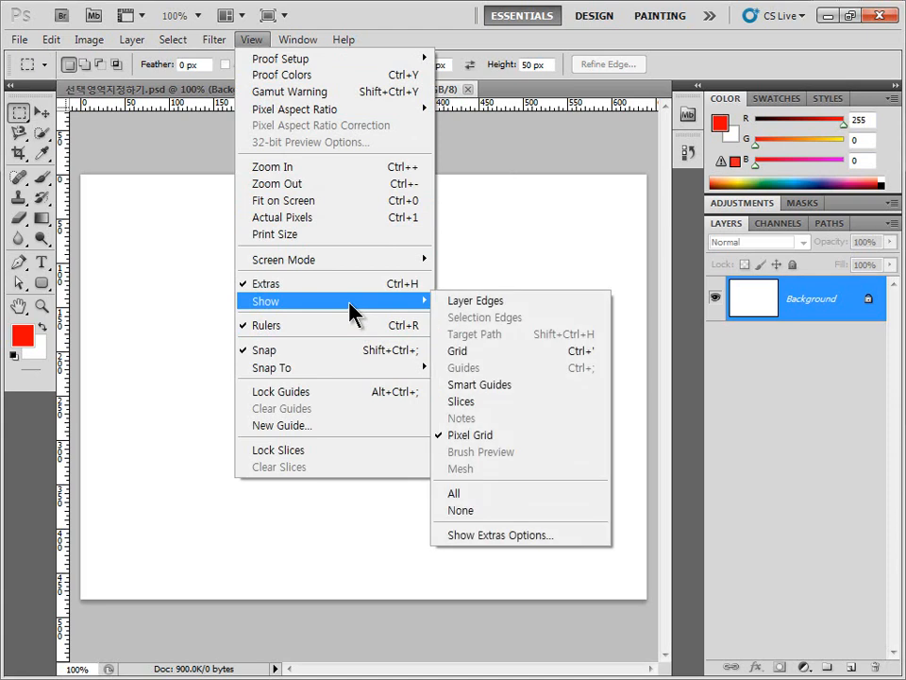
{"action": "left_click", "coordinate": [506, 357]}
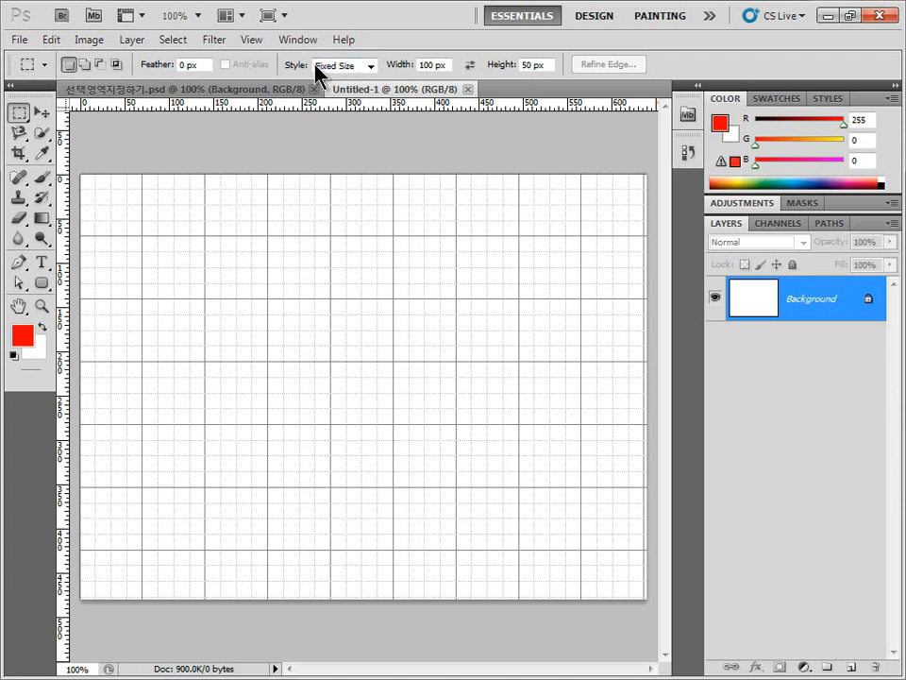
{"action": "left_click", "coordinate": [368, 66]}
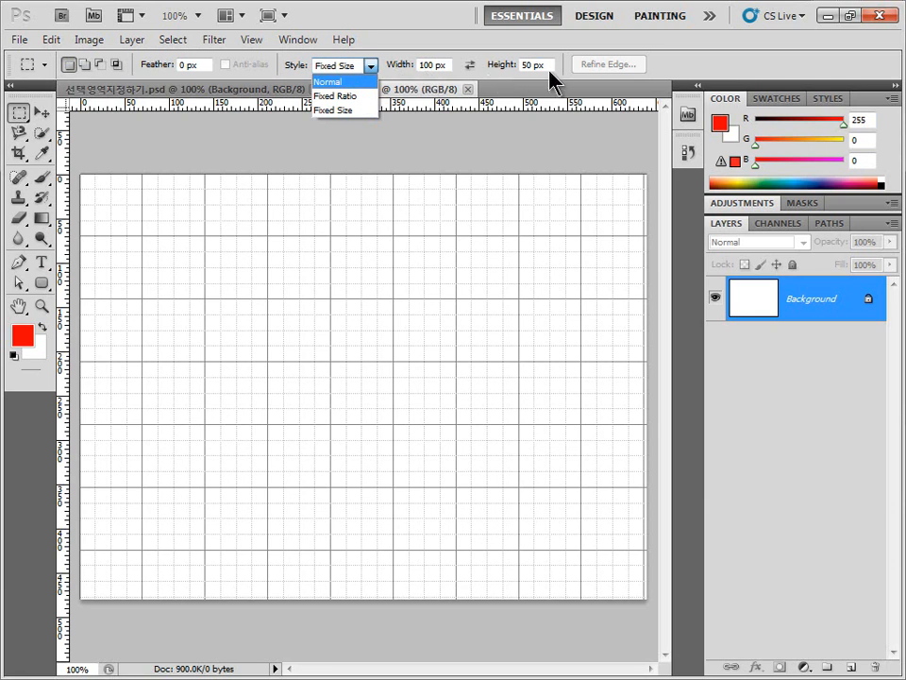
{"action": "left_click", "coordinate": [357, 83]}
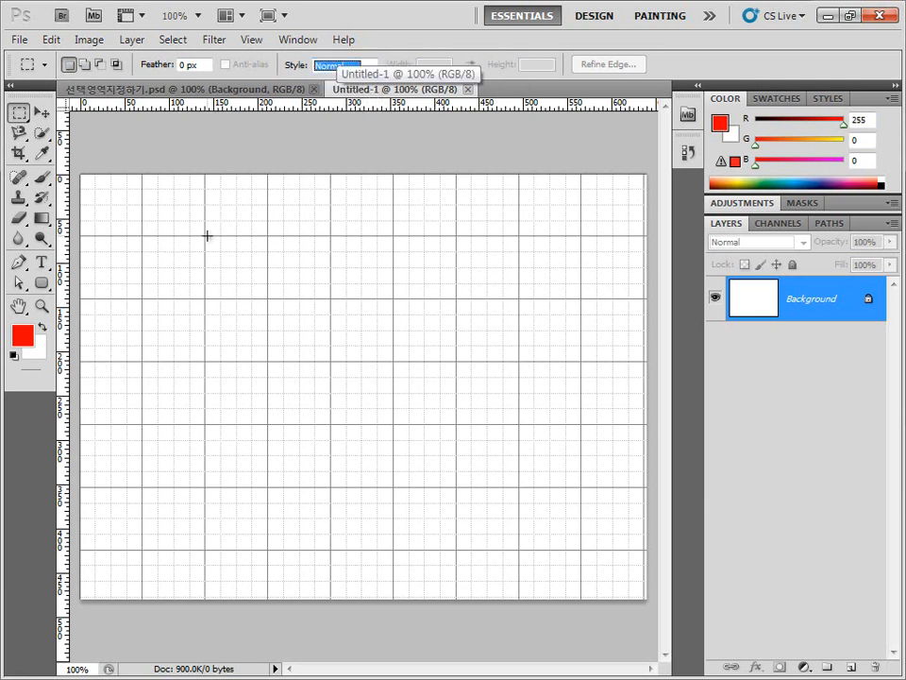
{"action": "left_click_drag", "start_coordinate": [204, 236], "coordinate": [517, 549]}
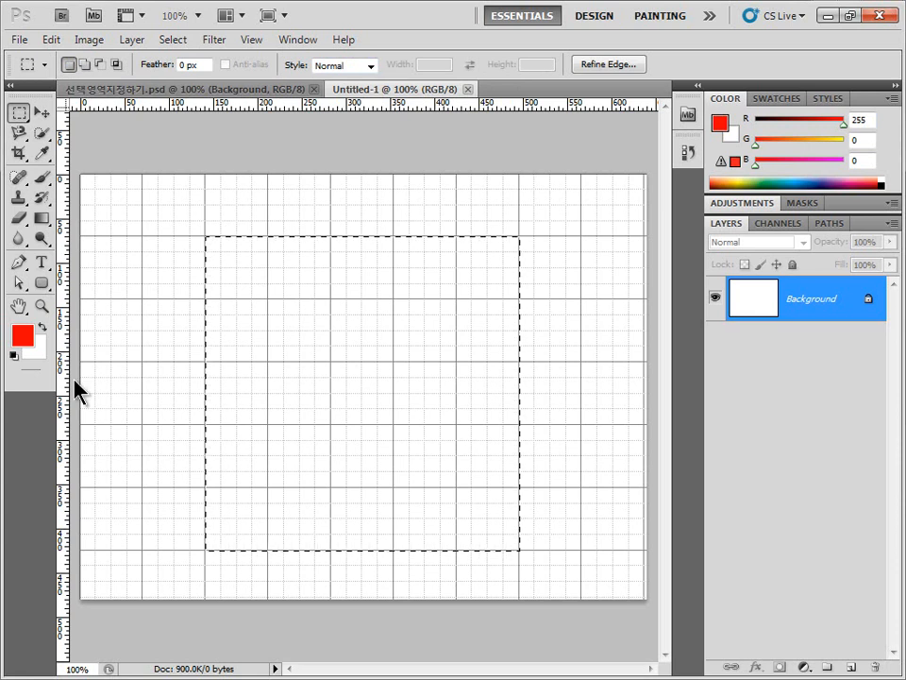
Set the foreground color to a yellow-green with RGB values 222, 255, 0.
{"action": "left_click", "coordinate": [24, 334]}
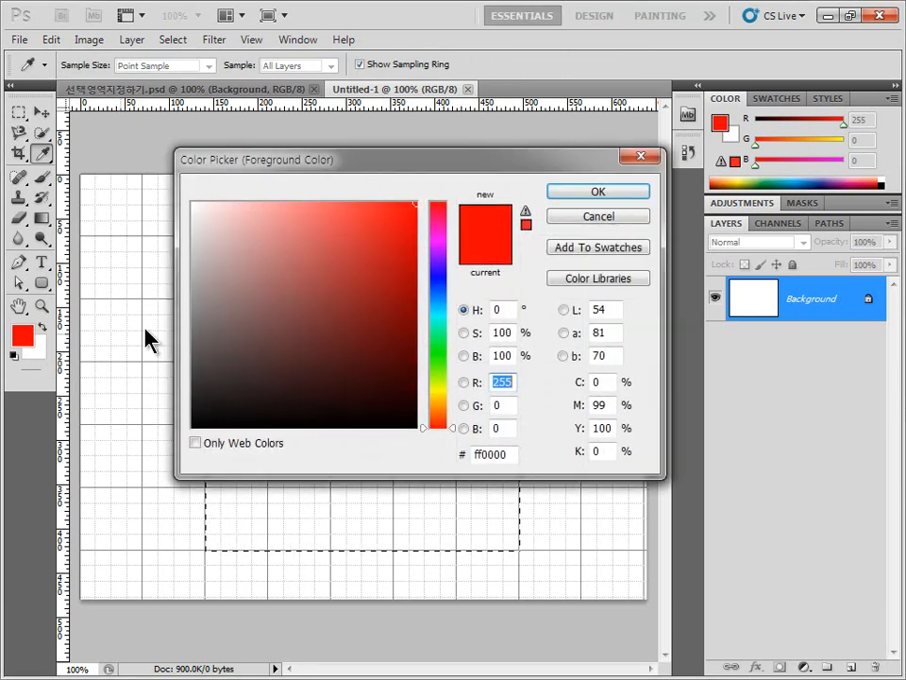
{"action": "left_click", "coordinate": [436, 385]}
{"action": "left_click", "coordinate": [574, 193]}
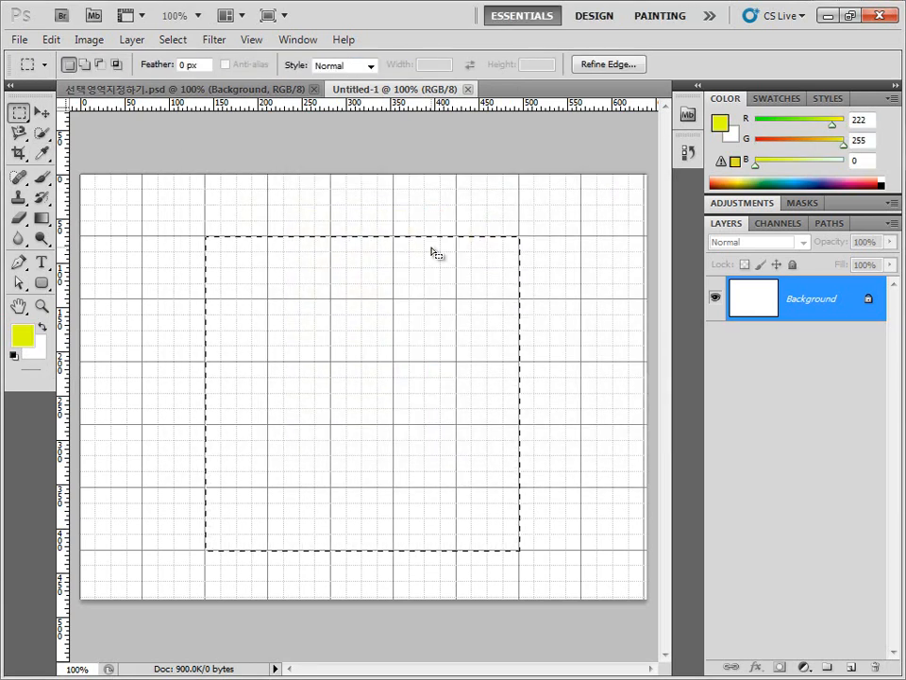
Add a new layer above the Background, fill the square selection on it with the foreground color and deselect.
{"action": "key", "text": "alt"}
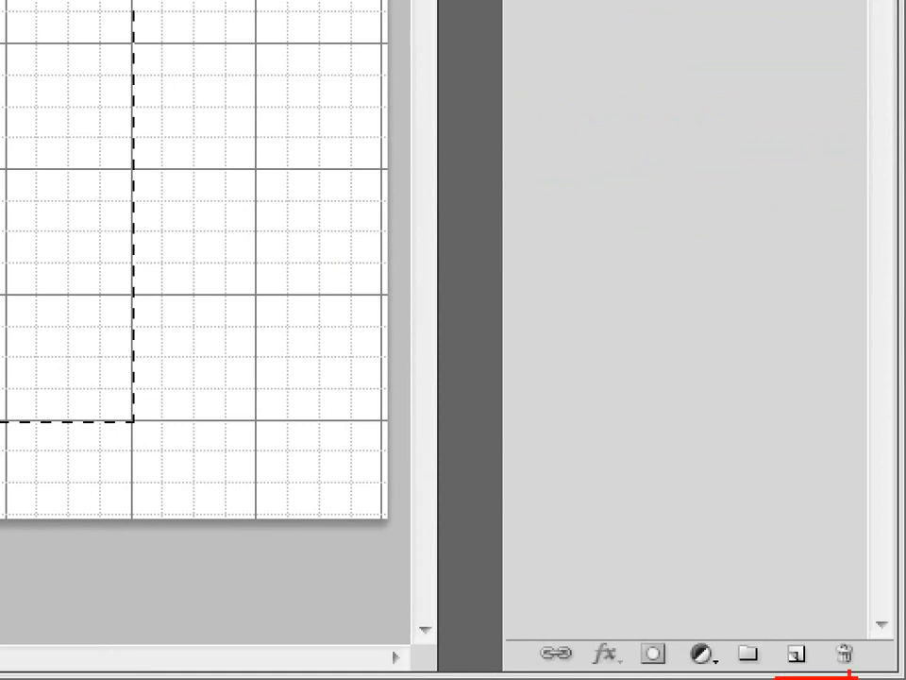
{"action": "mouse_move", "coordinate": [824, 671]}
{"action": "left_mouse_down"}
{"action": "mouse_move", "coordinate": [809, 595]}
{"action": "mouse_move", "coordinate": [756, 635]}
{"action": "mouse_move", "coordinate": [771, 676]}
{"action": "mouse_move", "coordinate": [786, 630]}
{"action": "mouse_move", "coordinate": [769, 676]}
{"action": "left_mouse_up"}
{"action": "key", "text": "Escape"}
{"action": "left_click", "coordinate": [850, 666]}
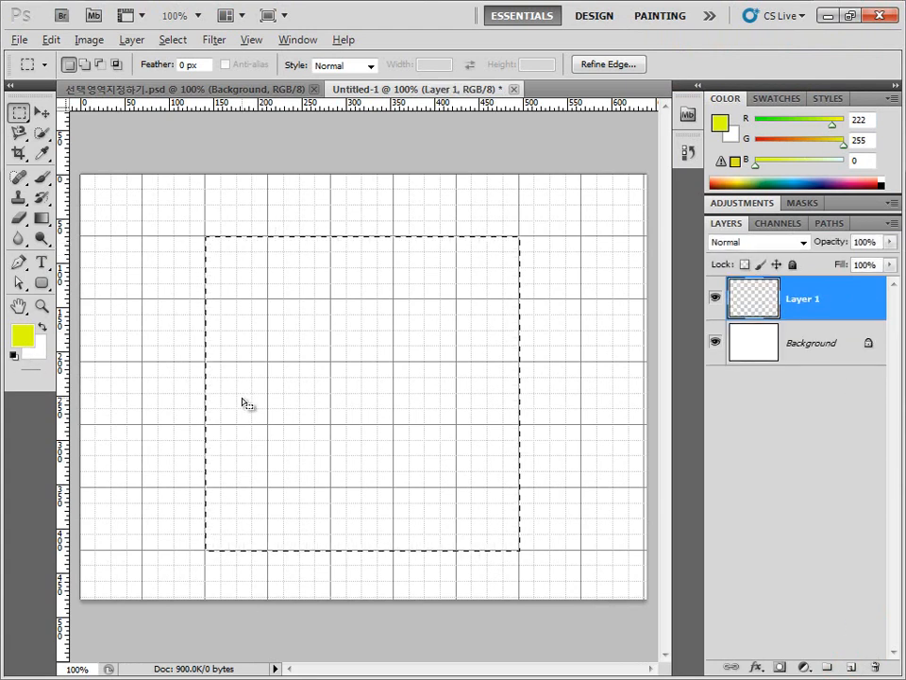
{"action": "key", "text": "alt+BackSpace"}
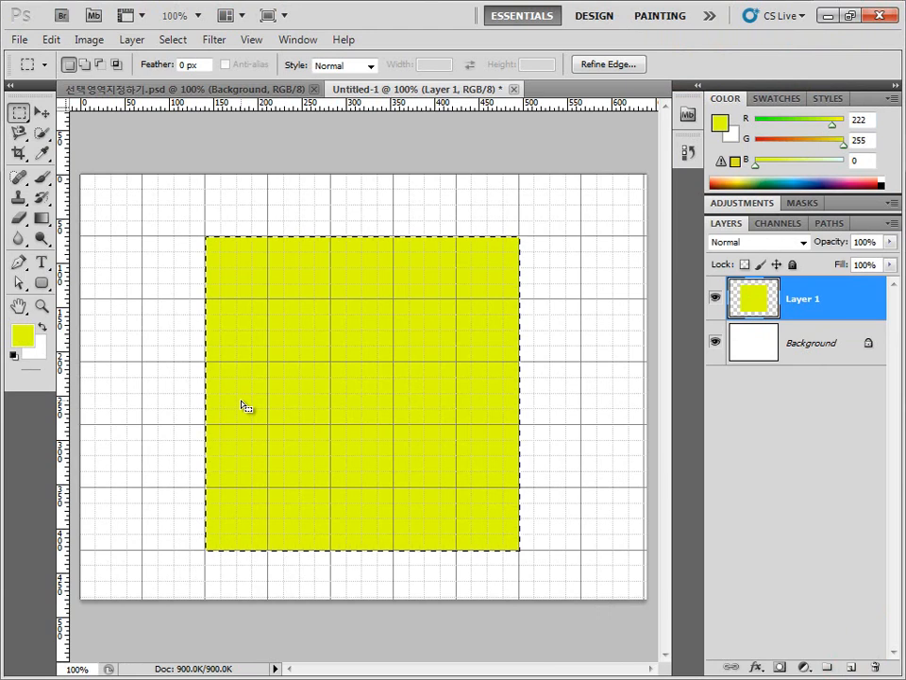
{"action": "key", "text": "ctrl+d"}
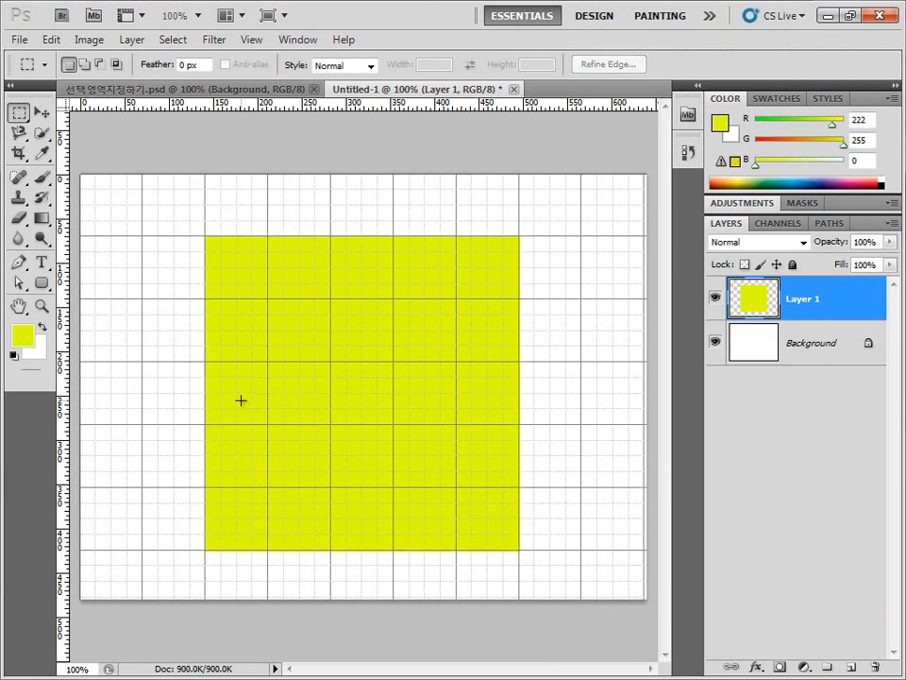
Reselect the square selection around the filled shape and deselect it again.
{"action": "left_click", "coordinate": [85, 40]}
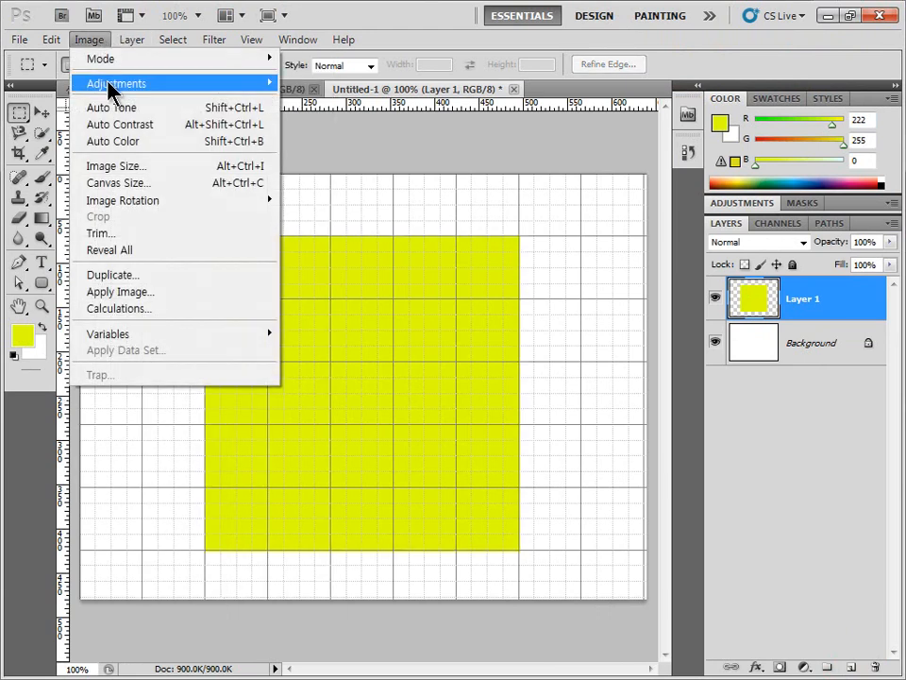
{"action": "mouse_move", "coordinate": [108, 85]}
{"action": "mouse_move", "coordinate": [166, 42]}
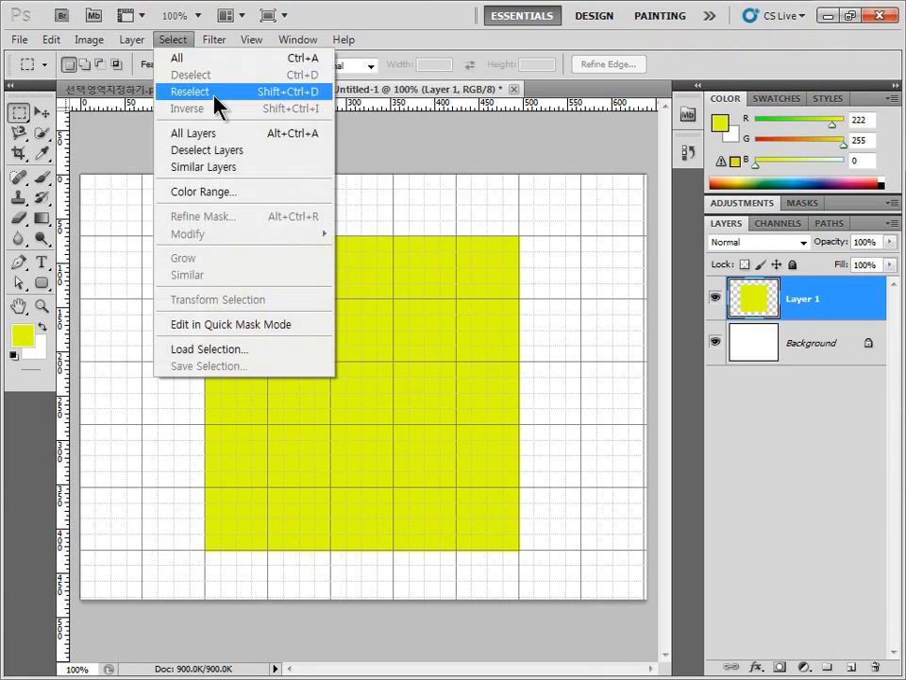
{"action": "left_click", "coordinate": [215, 95]}
{"action": "left_click", "coordinate": [172, 41]}
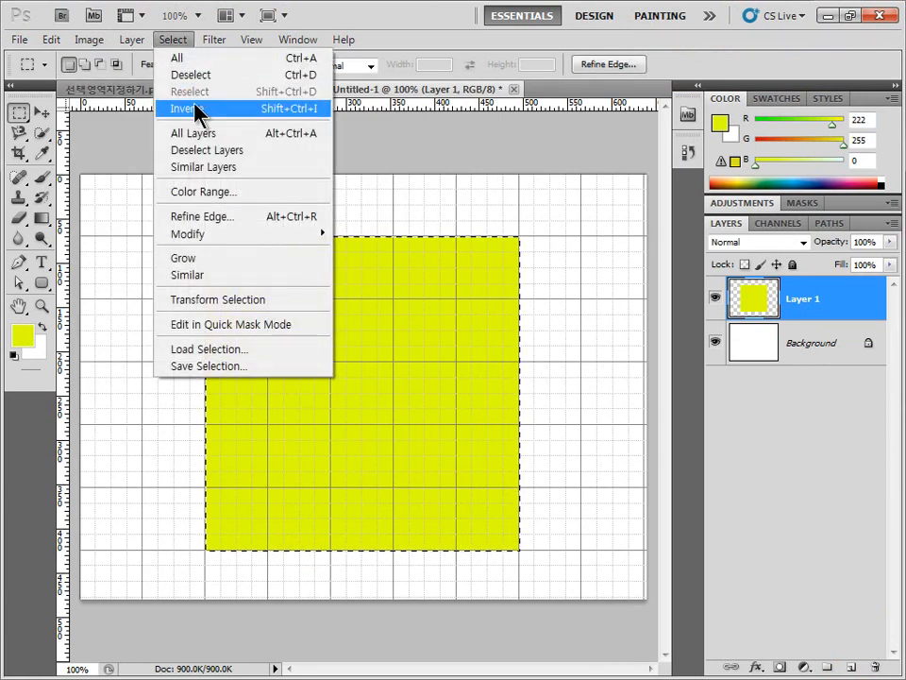
{"action": "left_click", "coordinate": [193, 77]}
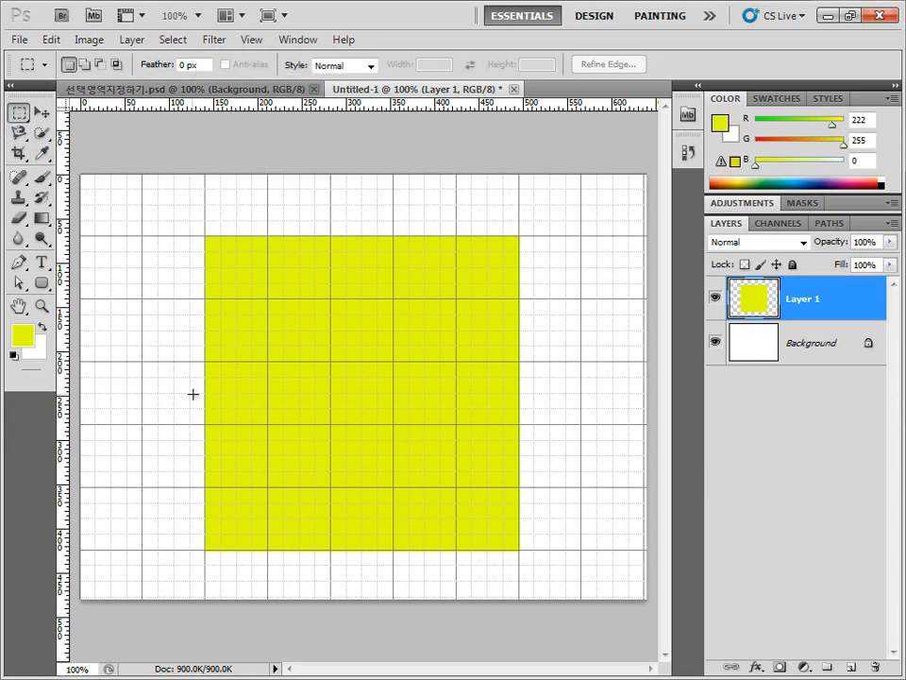
Delete a horizontal and a vertical strip, each two grid subdivisions wide, through the middle of the yellow square, and deselect.
{"action": "left_click_drag", "start_coordinate": [174, 376], "coordinate": [571, 409]}
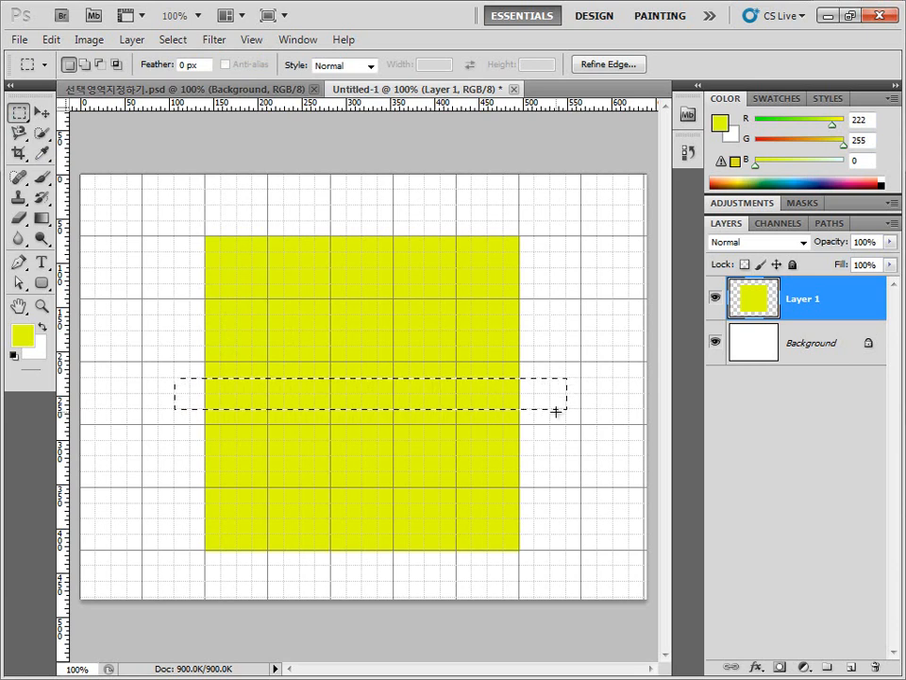
{"action": "key", "text": "Delete"}
{"action": "key", "text": "ctrl+d"}
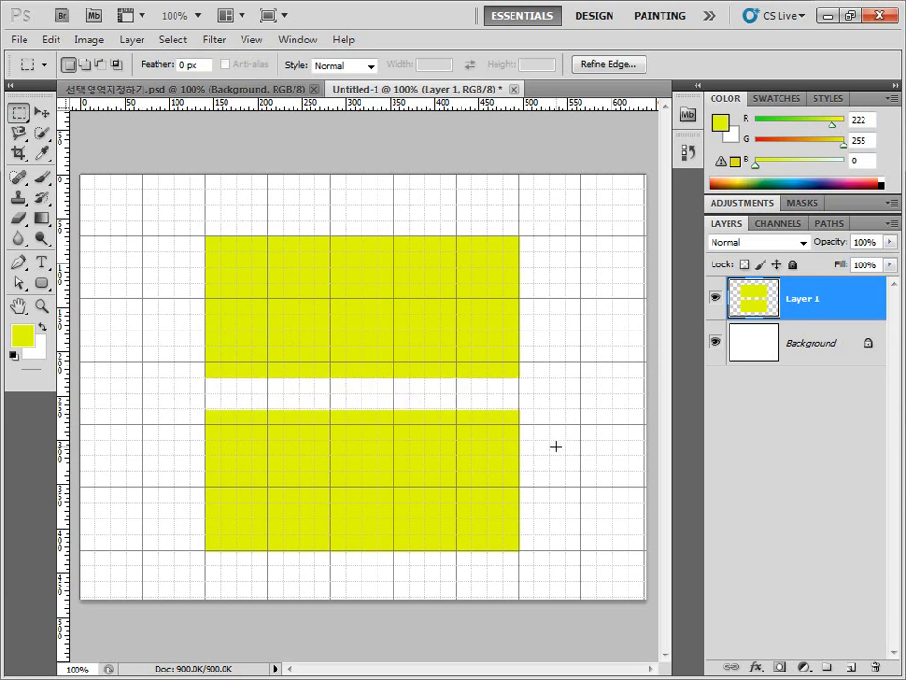
{"action": "left_click_drag", "start_coordinate": [370, 356], "coordinate": [378, 581]}
{"action": "key", "text": "Delete"}
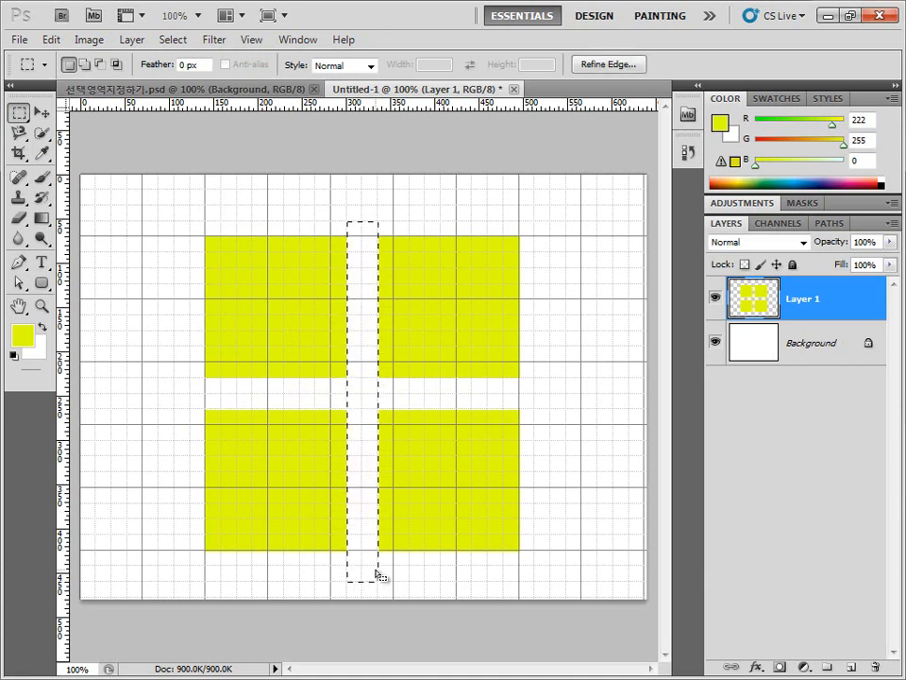
{"action": "key", "text": "ctrl+d"}
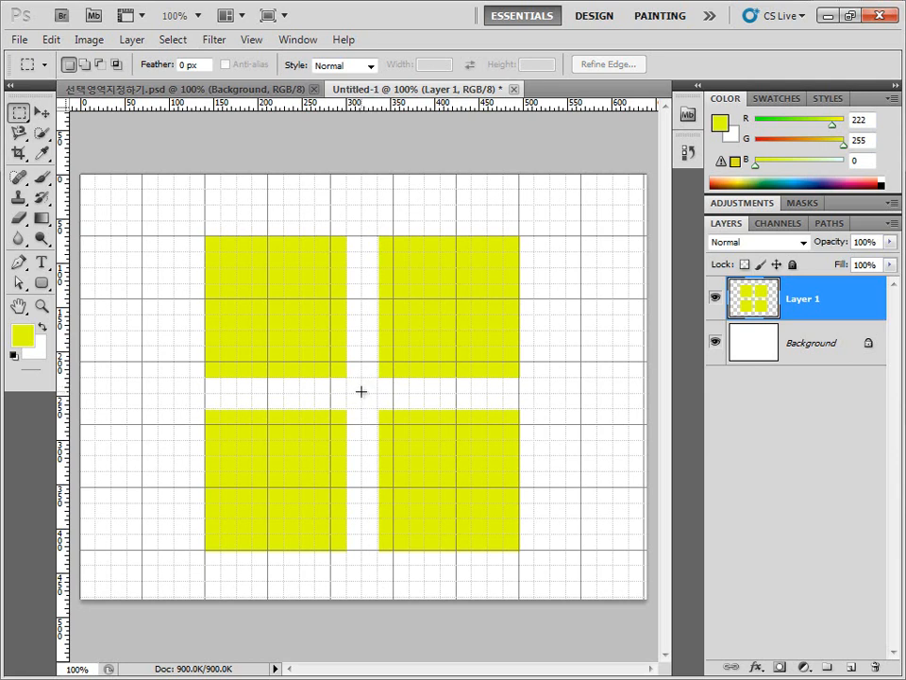
Draw a 1:1 elliptical selection where the gaps cross, nudge it left to centre it, delete its contents and deselect.
{"action": "left_click", "coordinate": [24, 115]}
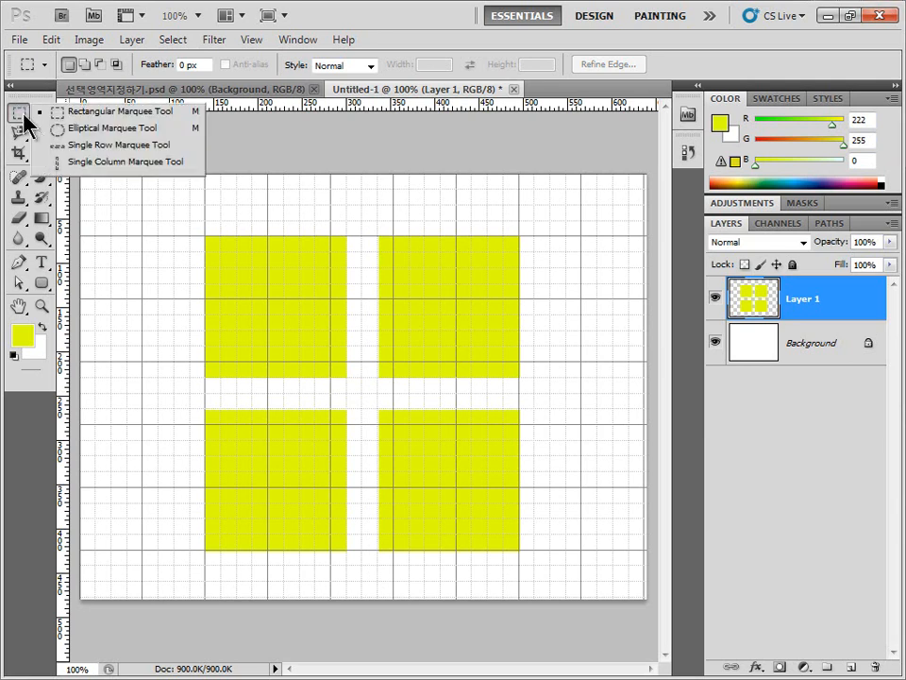
{"action": "left_click", "coordinate": [54, 131]}
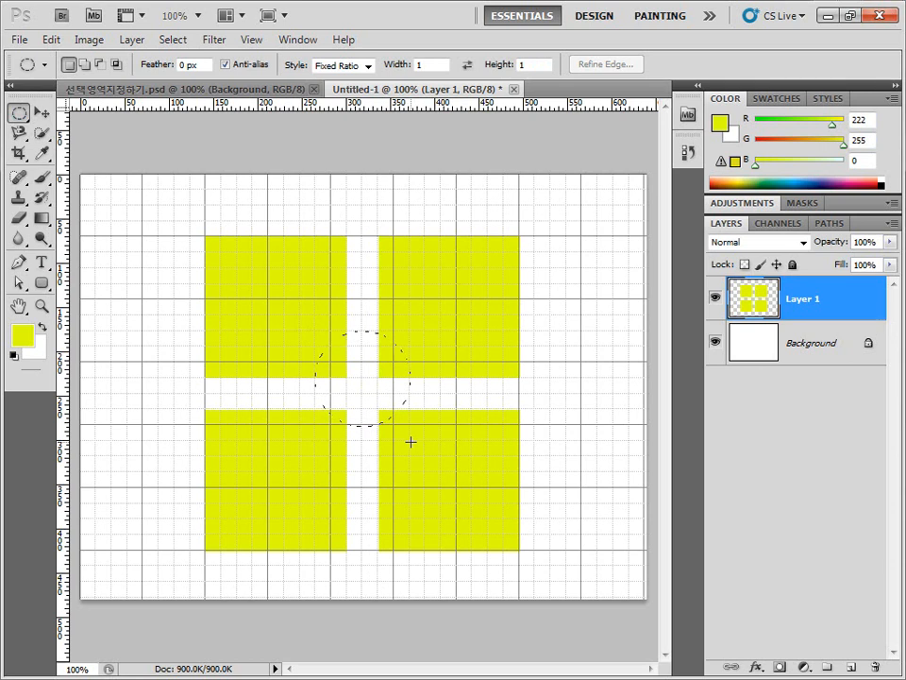
{"action": "left_click_drag", "start_coordinate": [419, 456], "coordinate": [421, 459]}
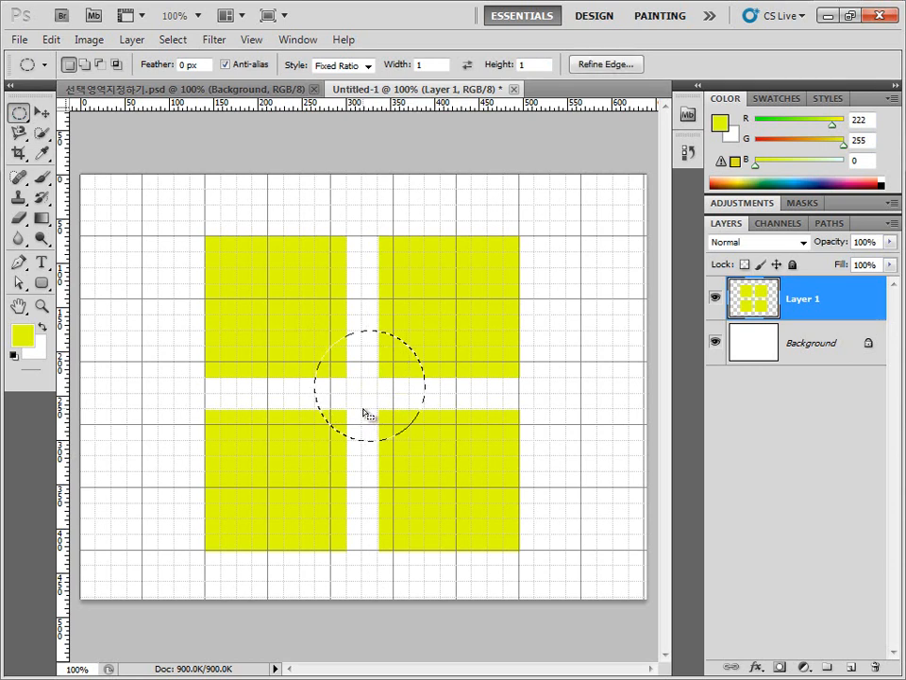
{"action": "key", "text": "Left"}
{"action": "key", "text": "Left"}
{"action": "key", "text": "Left"}
{"action": "key", "text": "Left"}
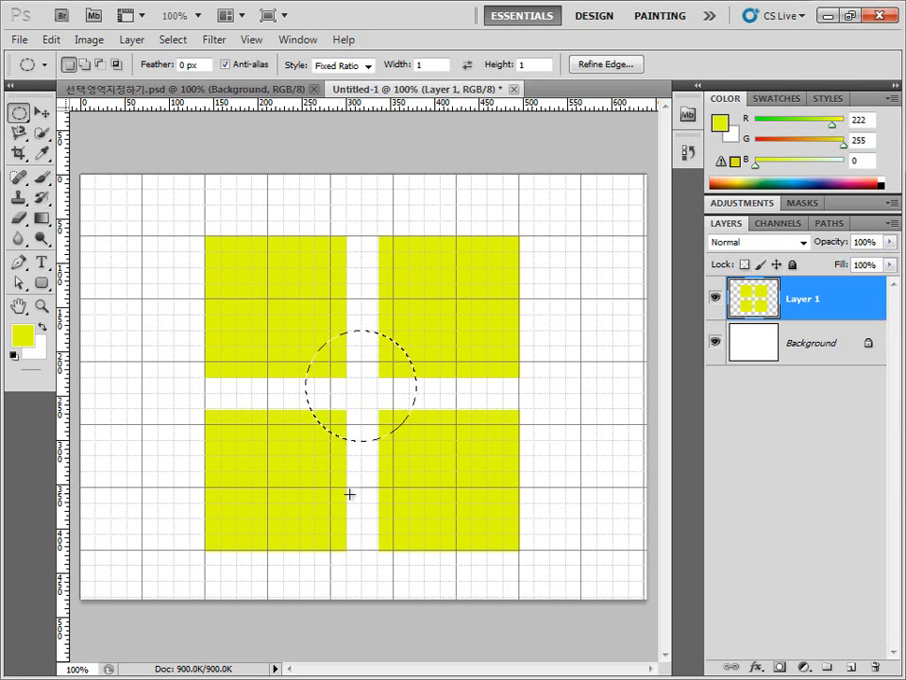
{"action": "key", "text": "Delete"}
{"action": "key", "text": "ctrl+d"}
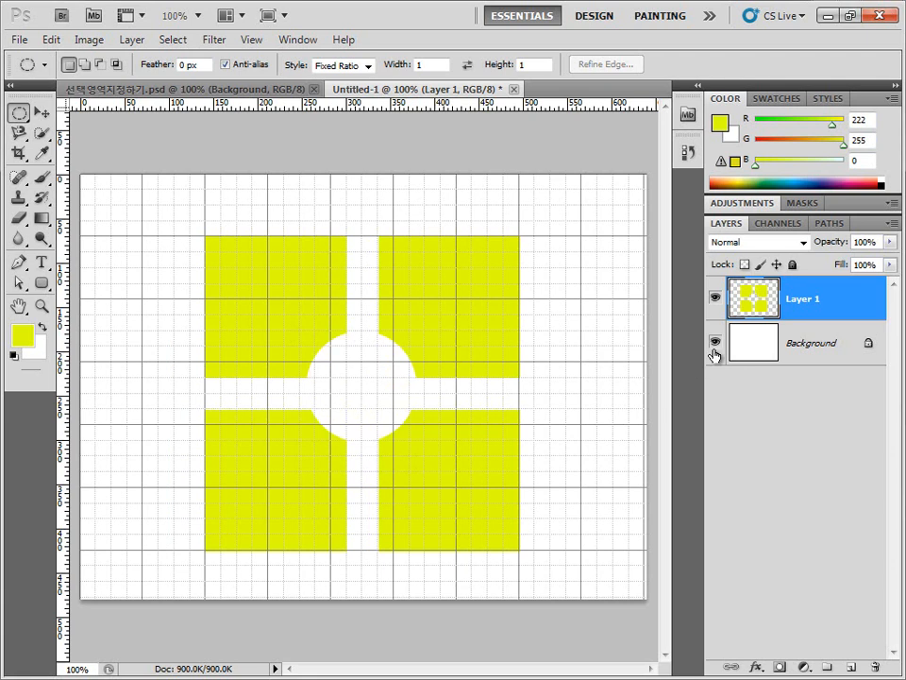
Replace the yellow shape's layer with a new empty layer and draw a square selection spanning five by five main grid cells.
{"action": "left_click_drag", "start_coordinate": [849, 298], "coordinate": [876, 667]}
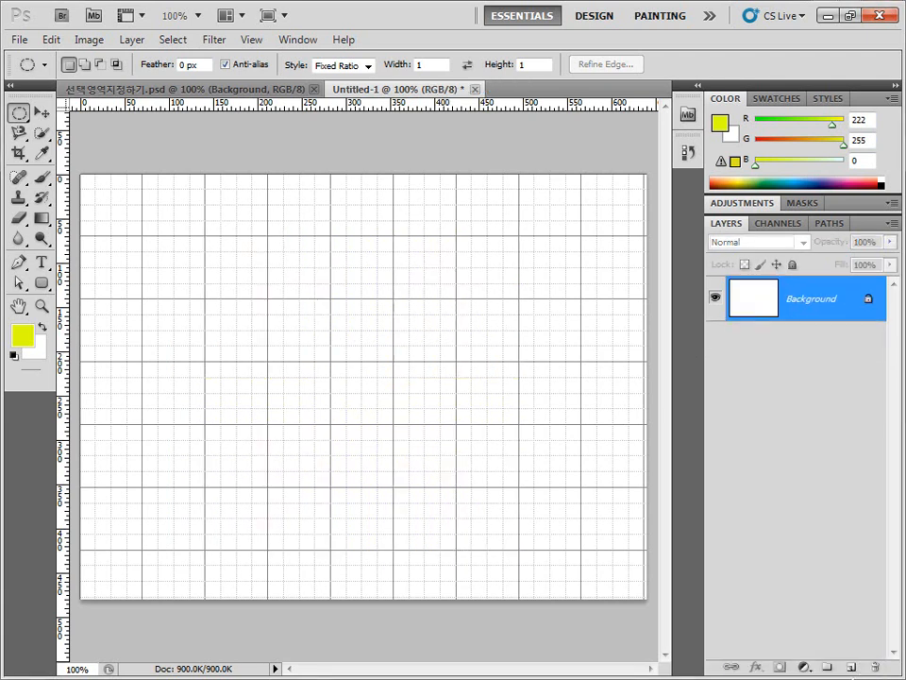
{"action": "left_click", "coordinate": [849, 667]}
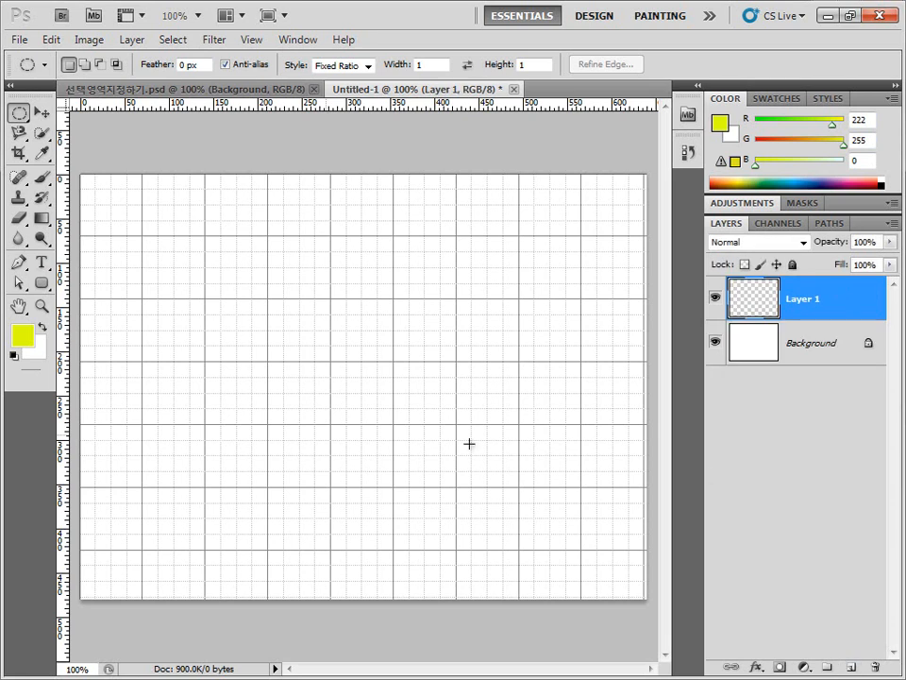
{"action": "left_click", "coordinate": [19, 113]}
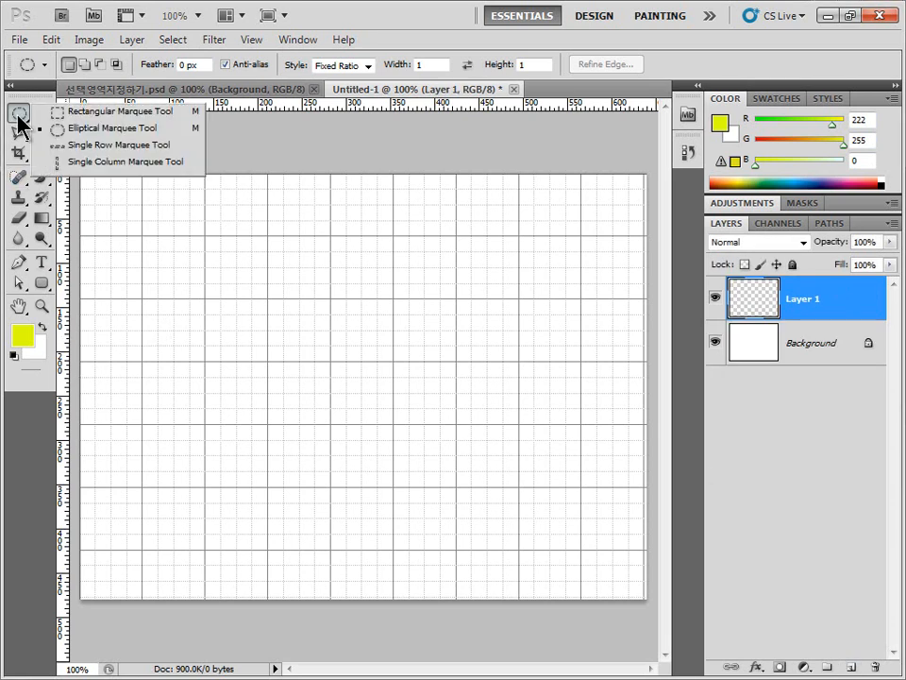
{"action": "left_click", "coordinate": [85, 114]}
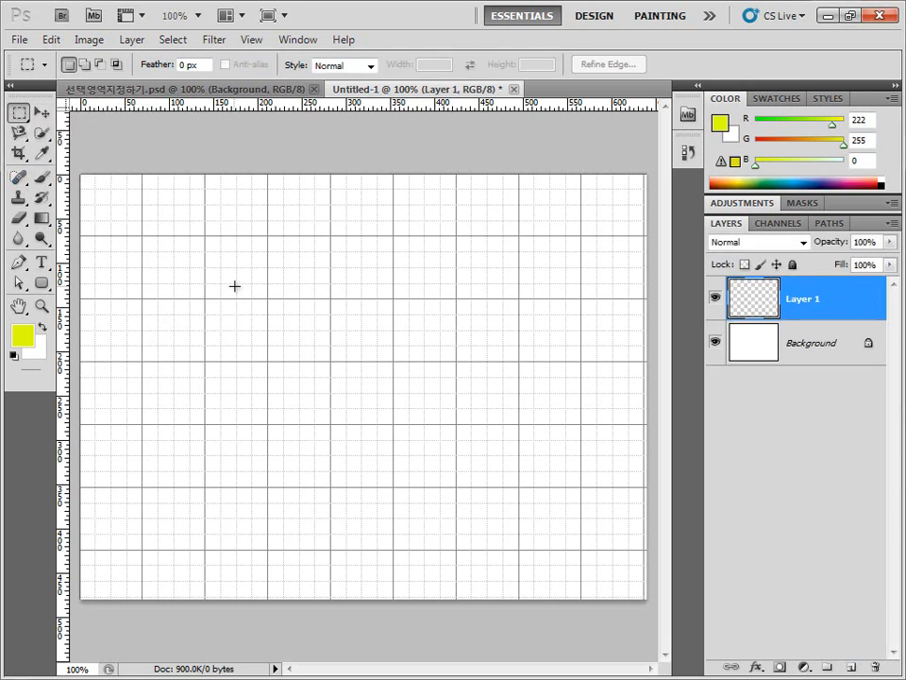
{"action": "left_click_drag", "start_coordinate": [211, 237], "coordinate": [520, 550]}
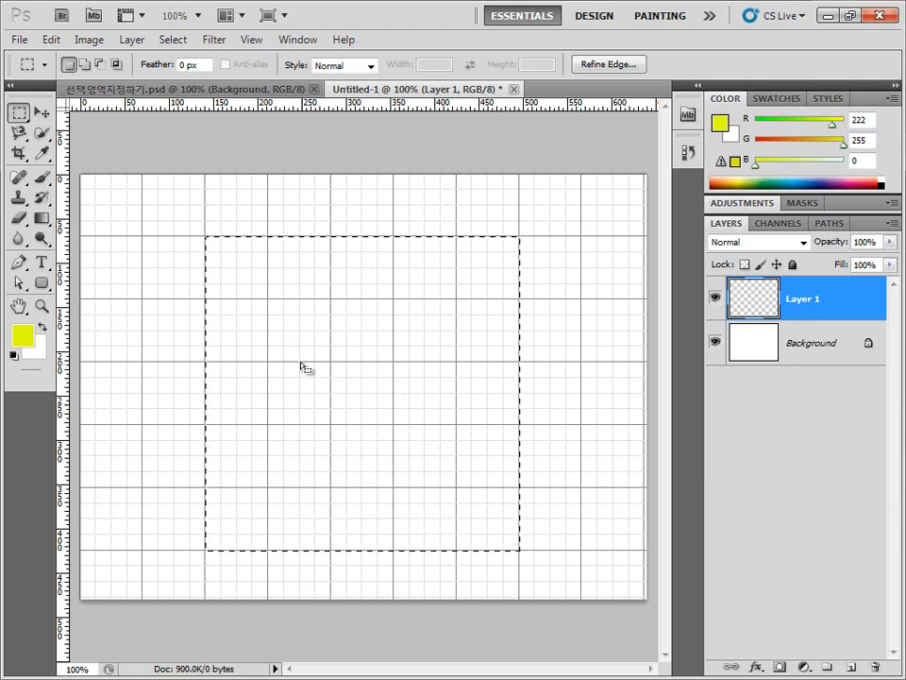
Subtract a horizontal and a vertical strip, each two grid subdivisions wide, from the middle of the square selection.
{"action": "left_click", "coordinate": [100, 65]}
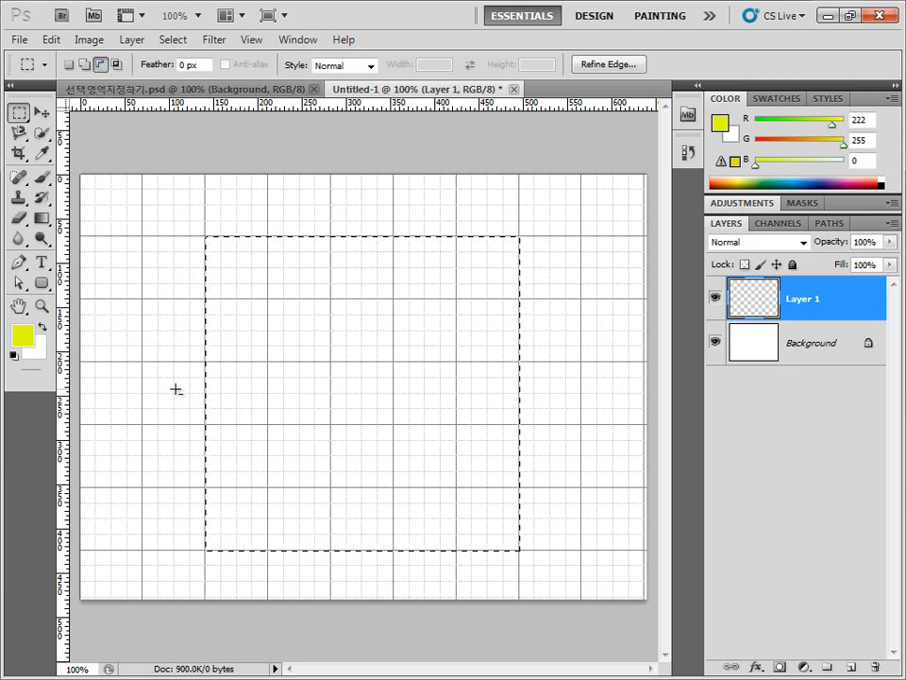
{"action": "left_click_drag", "start_coordinate": [273, 397], "coordinate": [559, 411]}
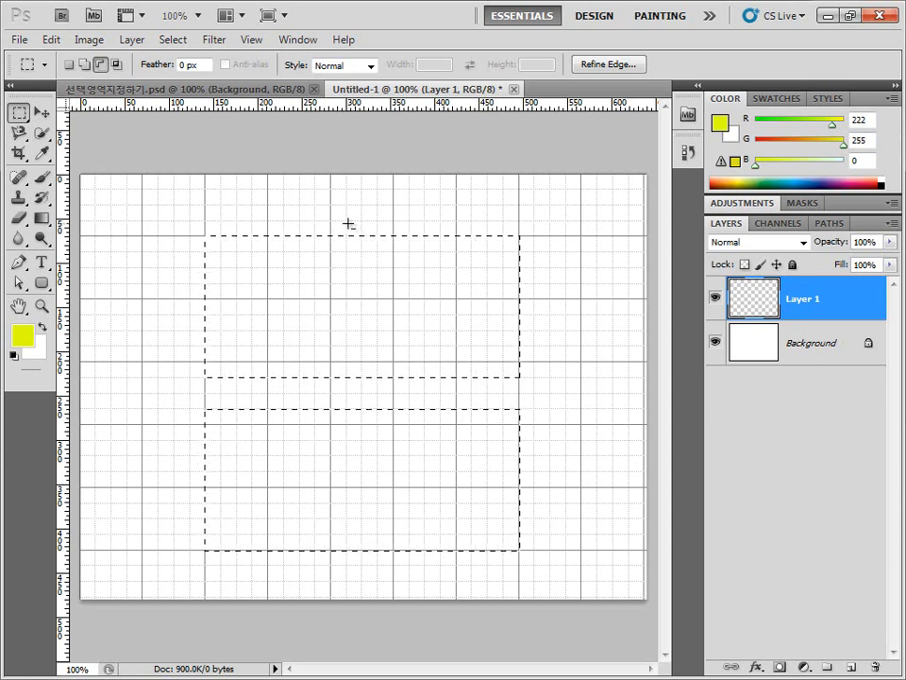
{"action": "left_click", "coordinate": [68, 65]}
{"action": "key", "text": "alt"}
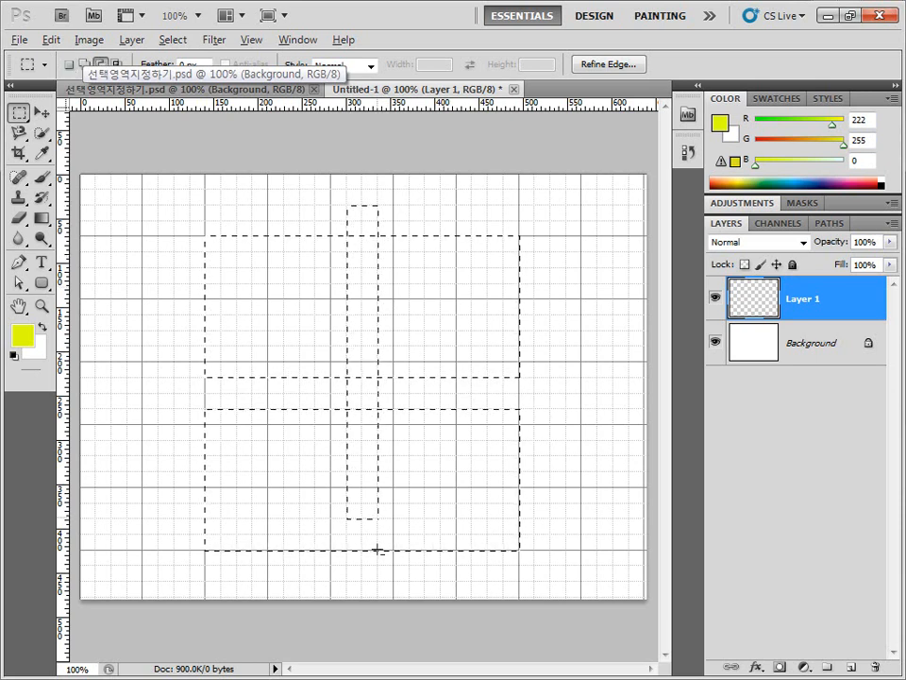
{"action": "left_click_drag", "start_coordinate": [382, 584], "coordinate": [382, 584]}
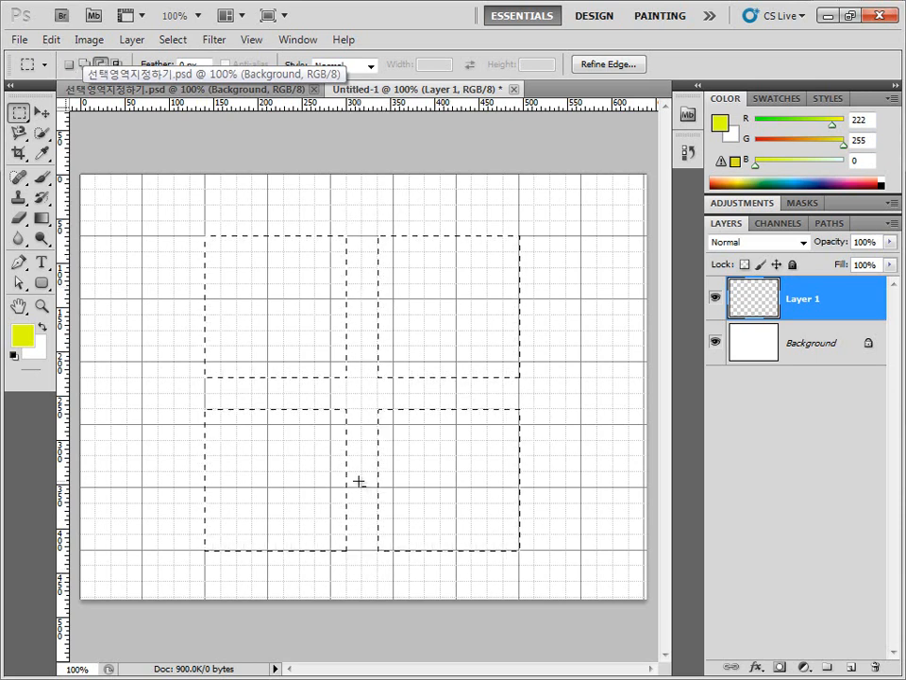
Subtract a centred 1:1 circle two main grid cells across from the selection, fill the remainder with the foreground color and deselect.
{"action": "left_click_drag", "start_coordinate": [26, 114], "coordinate": [62, 130]}
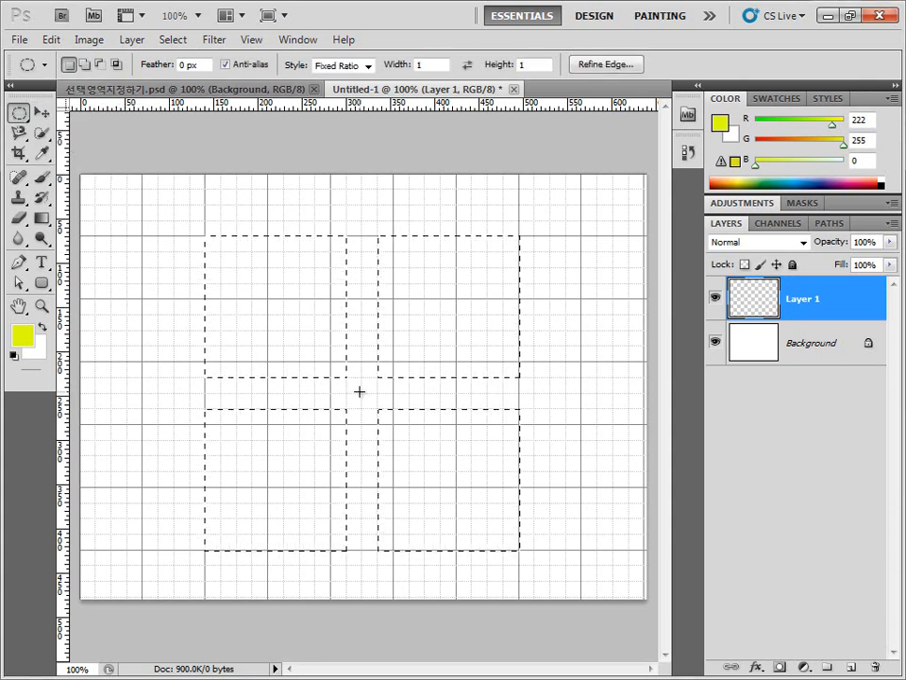
{"action": "key", "text": "alt"}
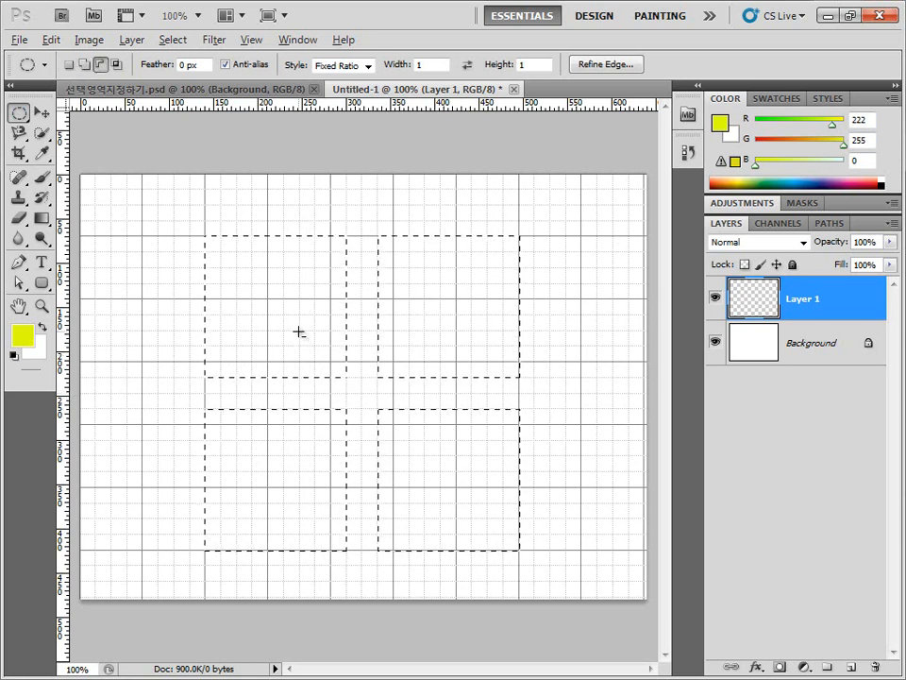
{"action": "left_click_drag", "start_coordinate": [299, 331], "coordinate": [425, 470]}
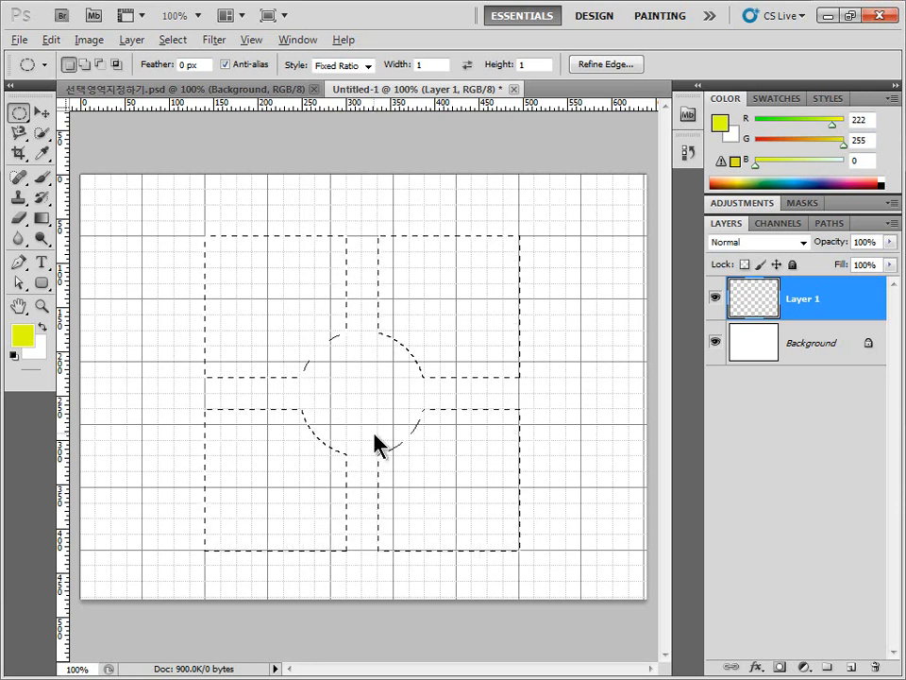
{"action": "key", "text": "alt+BackSpace"}
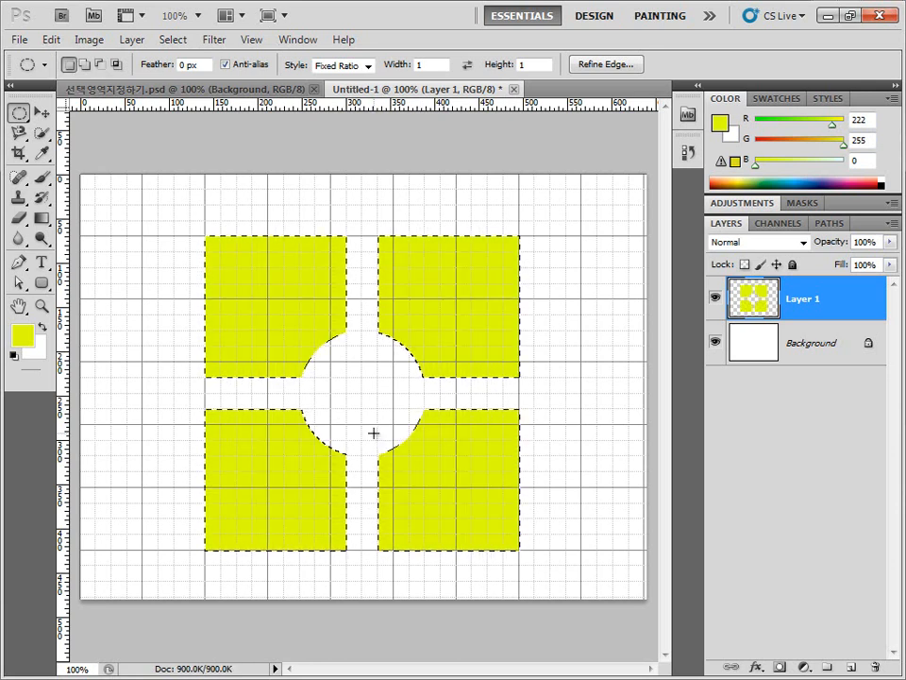
{"action": "key", "text": "ctrl+d"}
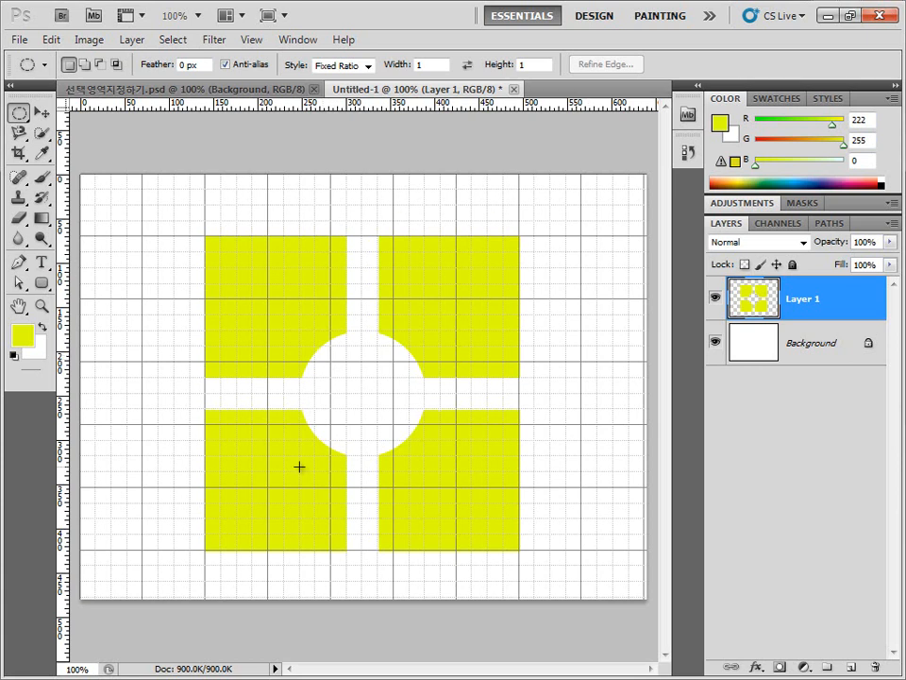
Hide the grid on the canvas.
{"action": "left_click", "coordinate": [251, 39]}
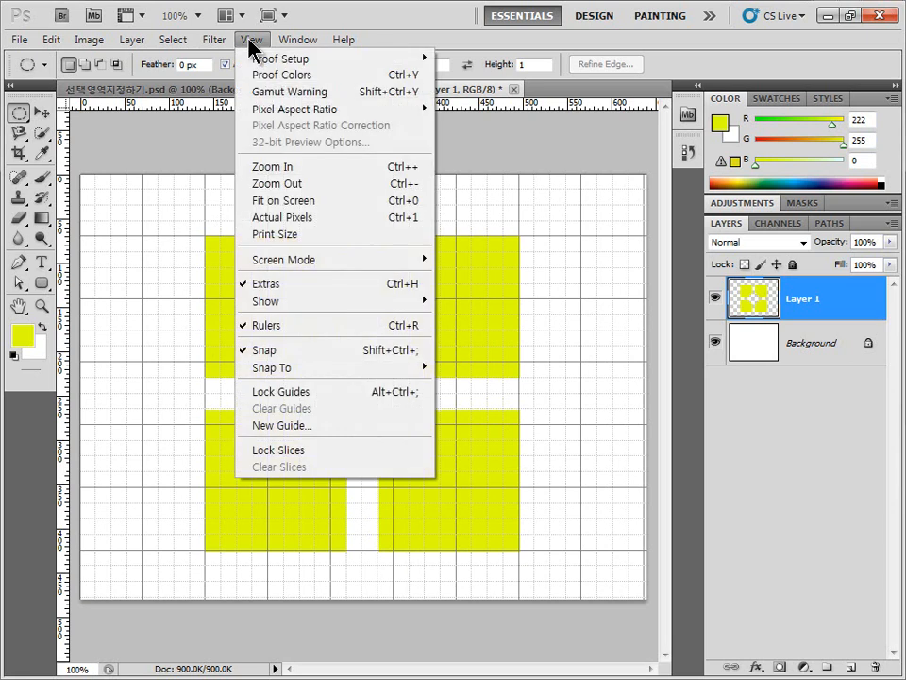
{"action": "mouse_move", "coordinate": [352, 302]}
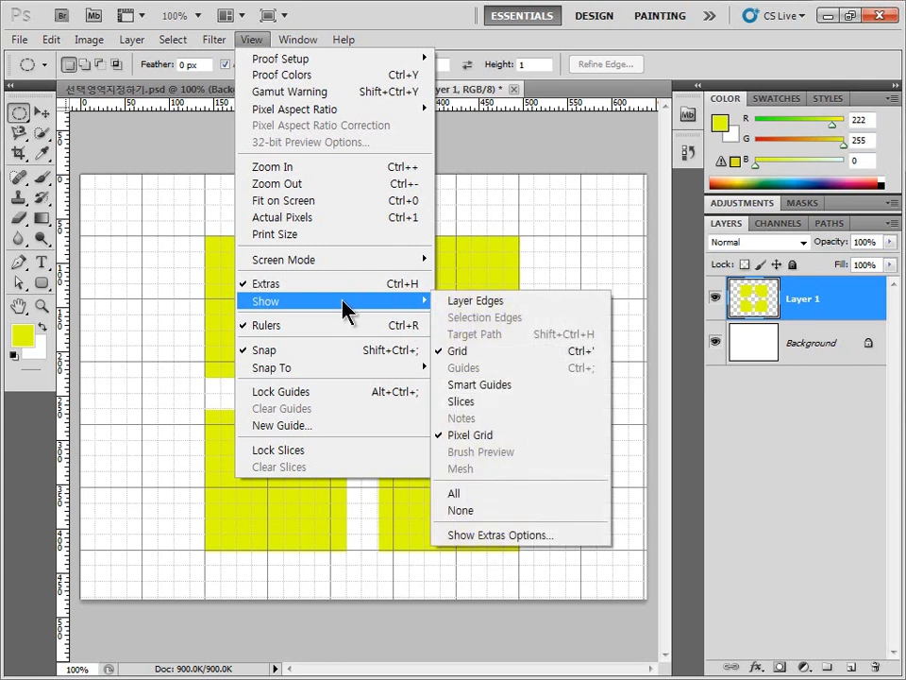
{"action": "left_click", "coordinate": [124, 15]}
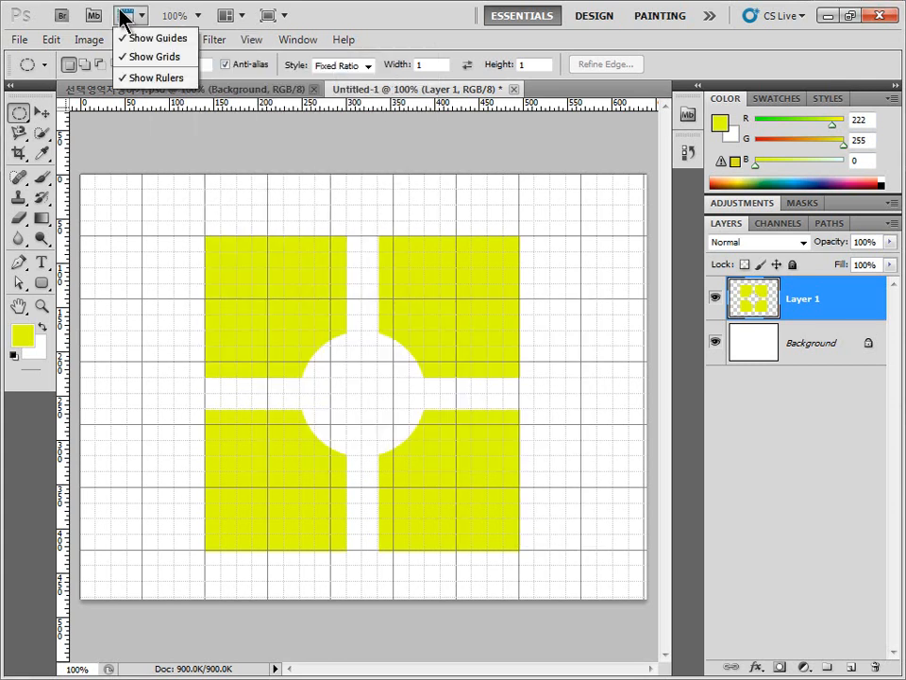
{"action": "left_click", "coordinate": [135, 56]}
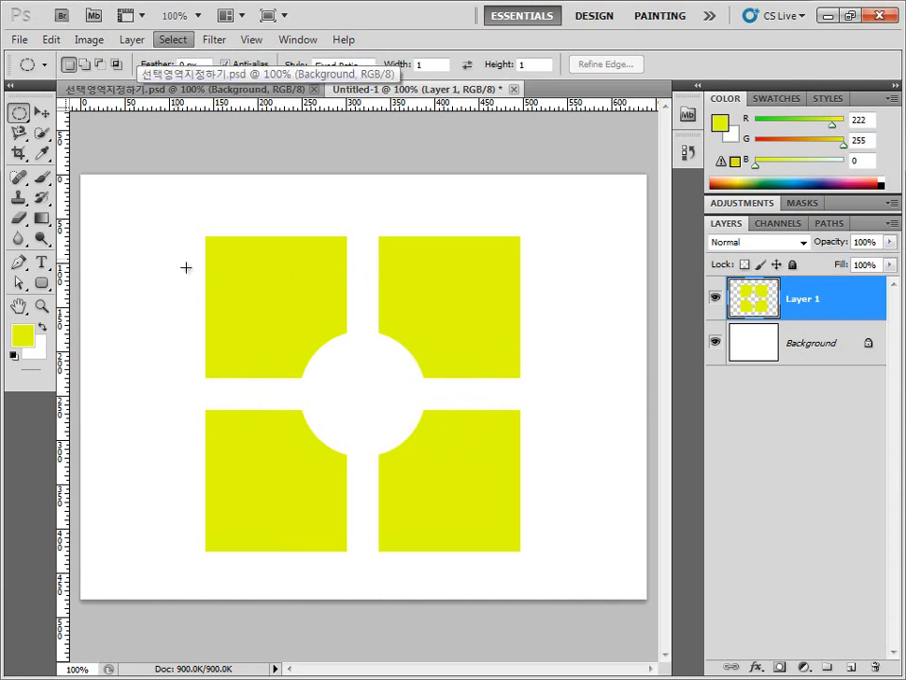
Select the upper-left yellow block with the Rectangular Marquee and move it outward toward the canvas's upper-left corner.
{"action": "left_click", "coordinate": [19, 113]}
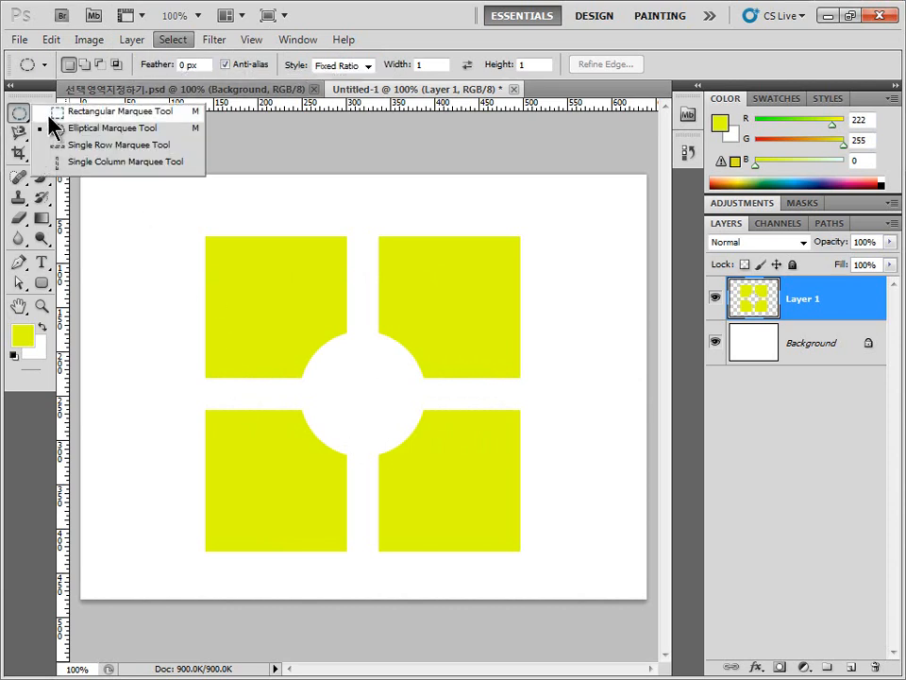
{"action": "left_click", "coordinate": [57, 112]}
{"action": "left_click_drag", "start_coordinate": [186, 205], "coordinate": [368, 399]}
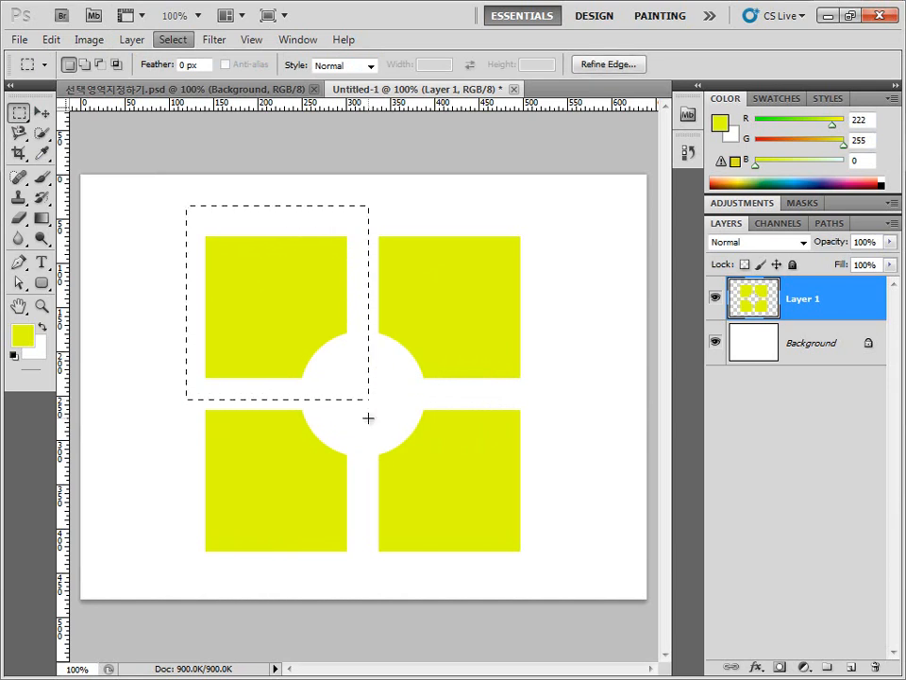
{"action": "left_click", "coordinate": [42, 112]}
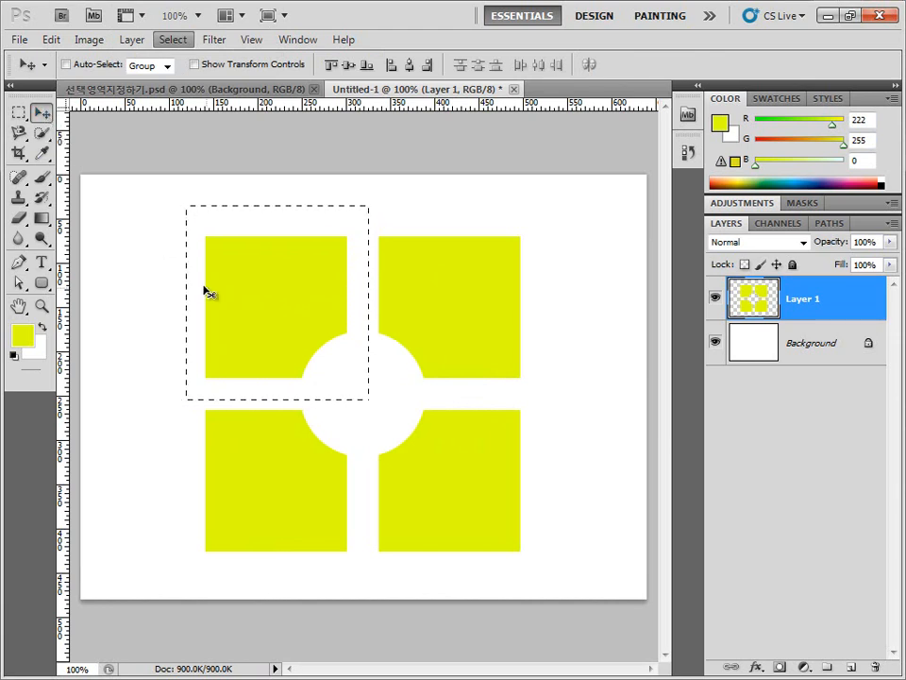
{"action": "left_click_drag", "start_coordinate": [318, 321], "coordinate": [231, 275]}
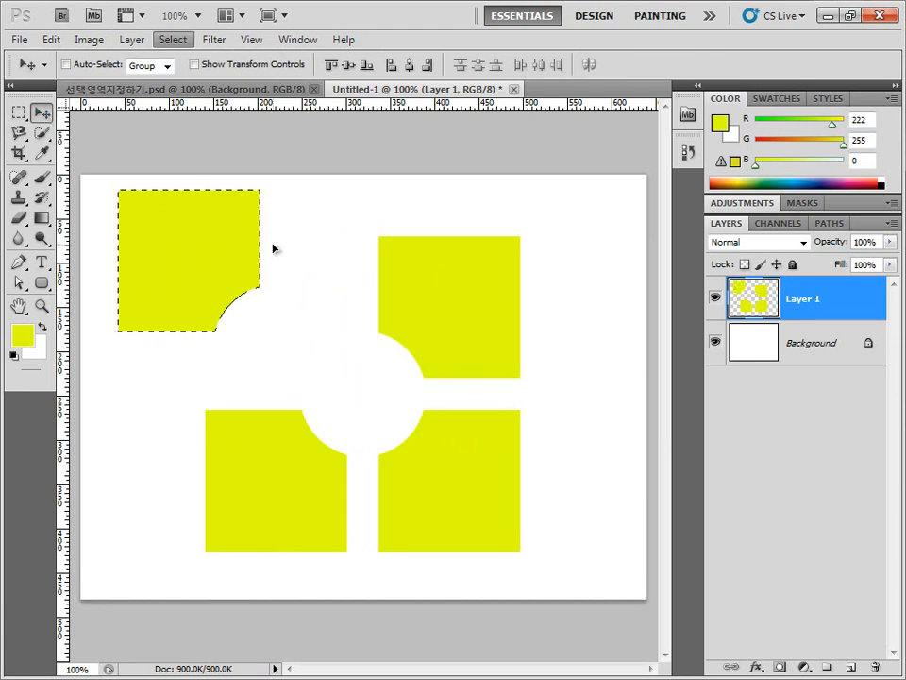
Draw a rectangular selection around the lower-right yellow block and shift the block slightly up and left with the Move tool.
{"action": "left_click", "coordinate": [18, 113]}
{"action": "left_click_drag", "start_coordinate": [365, 397], "coordinate": [557, 577]}
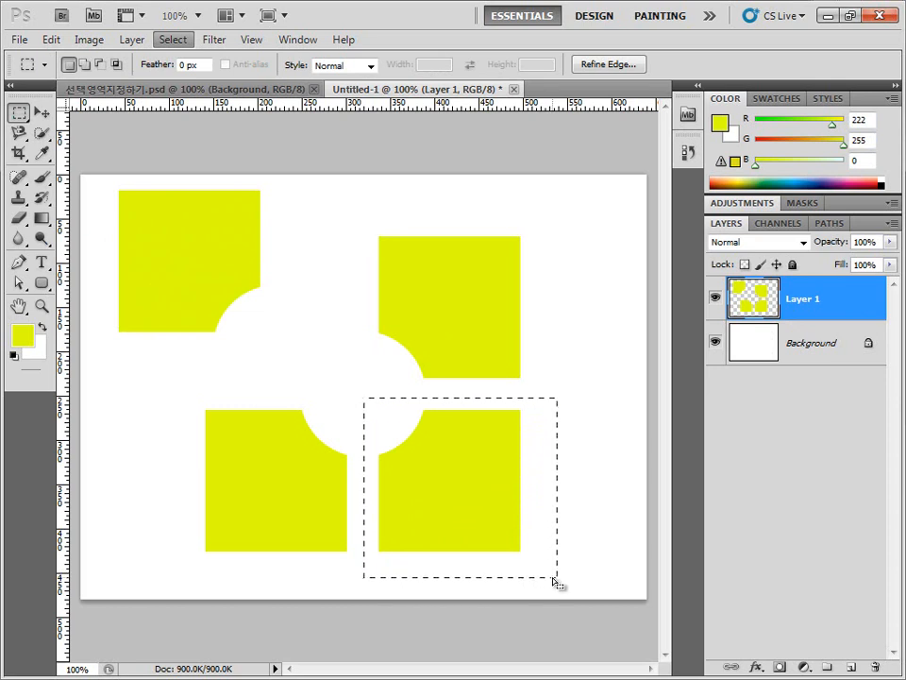
{"action": "mouse_move", "coordinate": [451, 464]}
{"action": "left_mouse_down"}
{"action": "mouse_move", "coordinate": [532, 511]}
{"action": "mouse_move", "coordinate": [441, 457]}
{"action": "mouse_move", "coordinate": [448, 458]}
{"action": "left_mouse_up"}
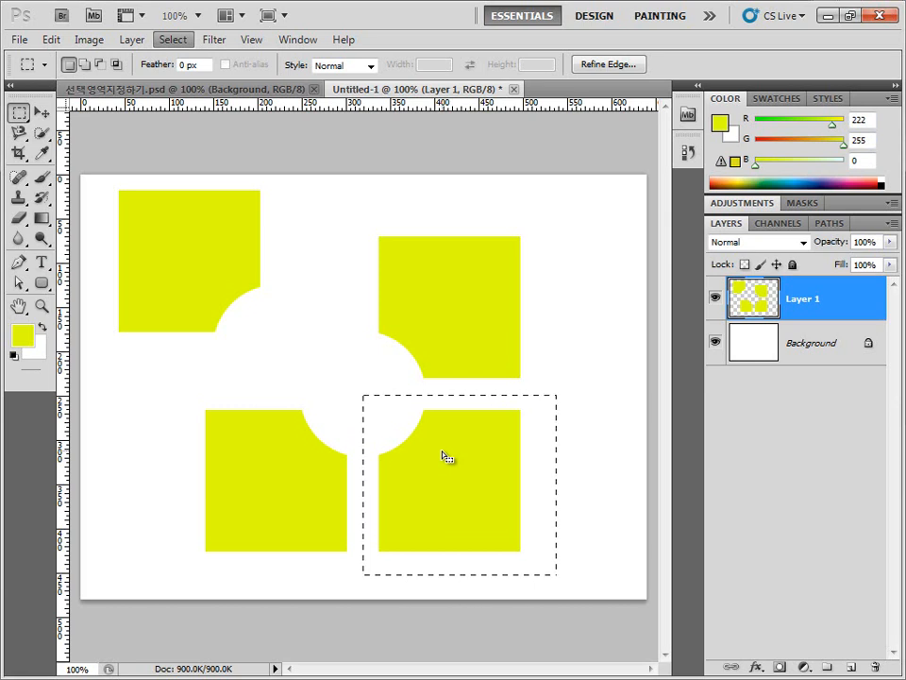
{"action": "left_click", "coordinate": [42, 114]}
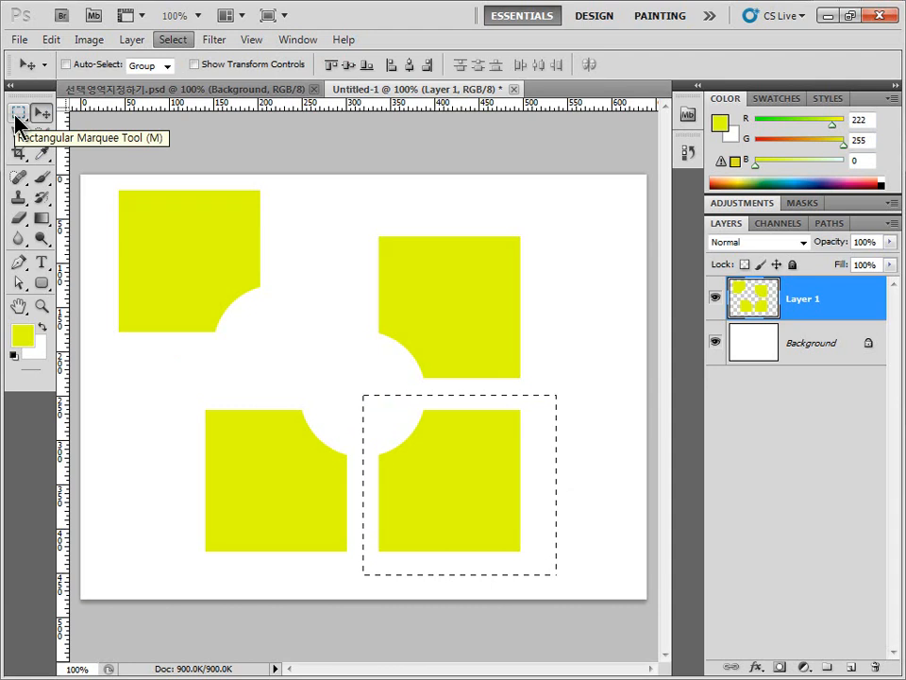
{"action": "left_click_drag", "start_coordinate": [435, 480], "coordinate": [455, 483]}
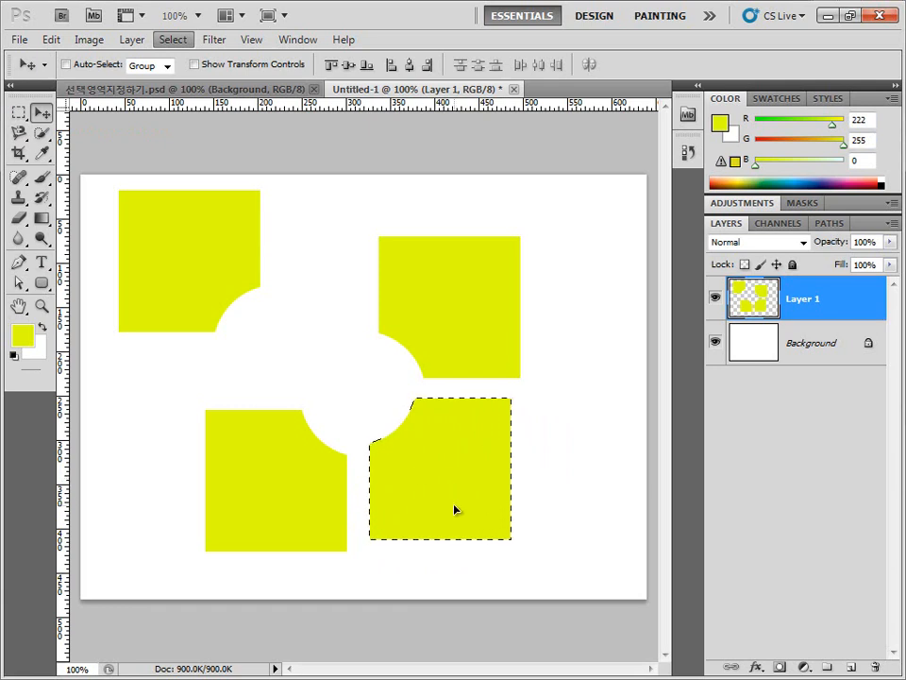
Set the foreground color to magenta (#f000ff) and fill the selected lower-right block with it.
{"action": "left_click", "coordinate": [25, 340]}
{"action": "left_click", "coordinate": [440, 244]}
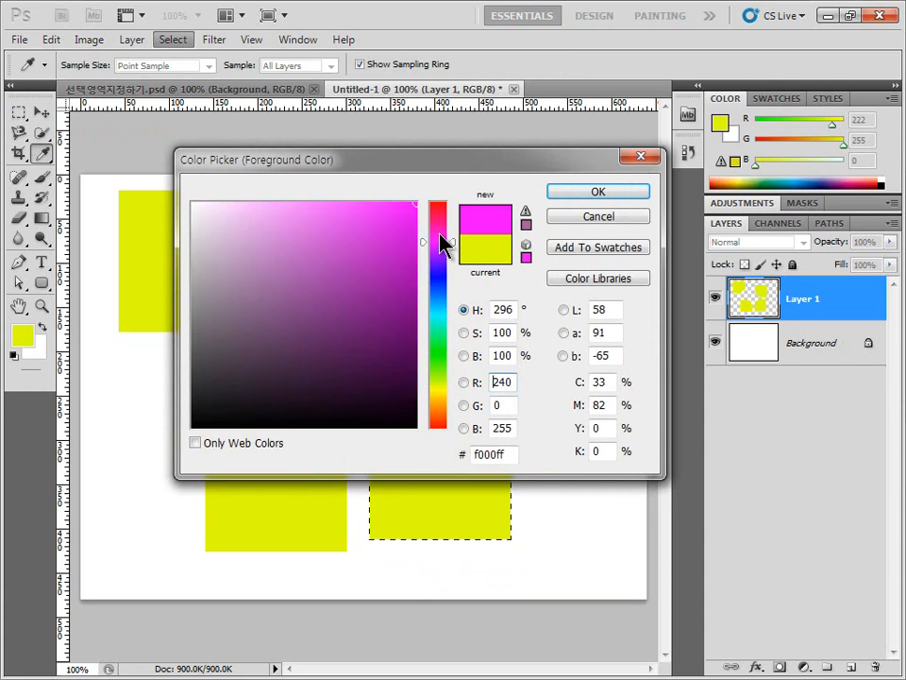
{"action": "left_click", "coordinate": [557, 196]}
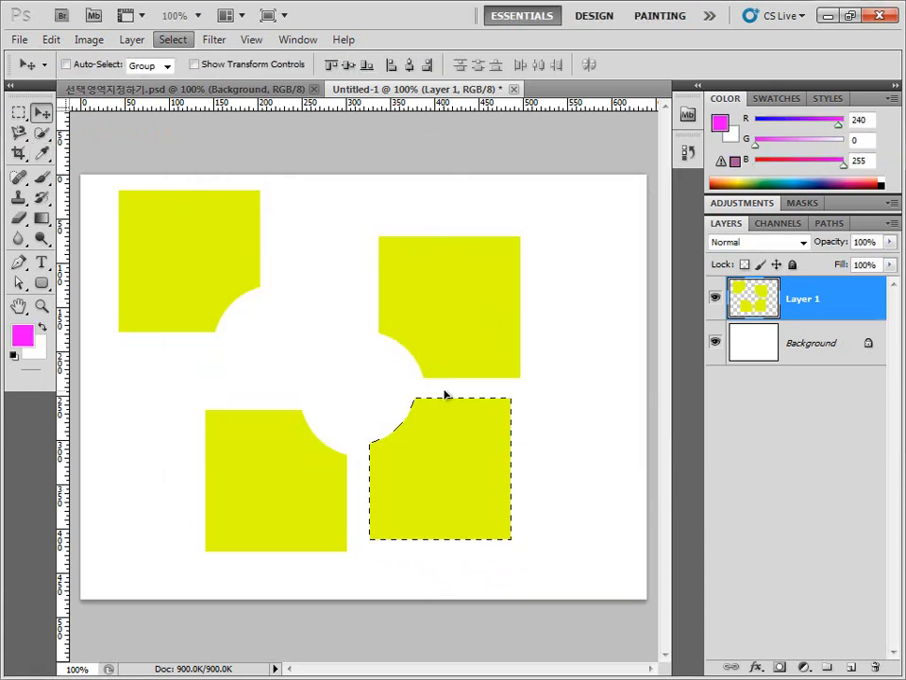
{"action": "key", "text": "alt+BackSpace"}
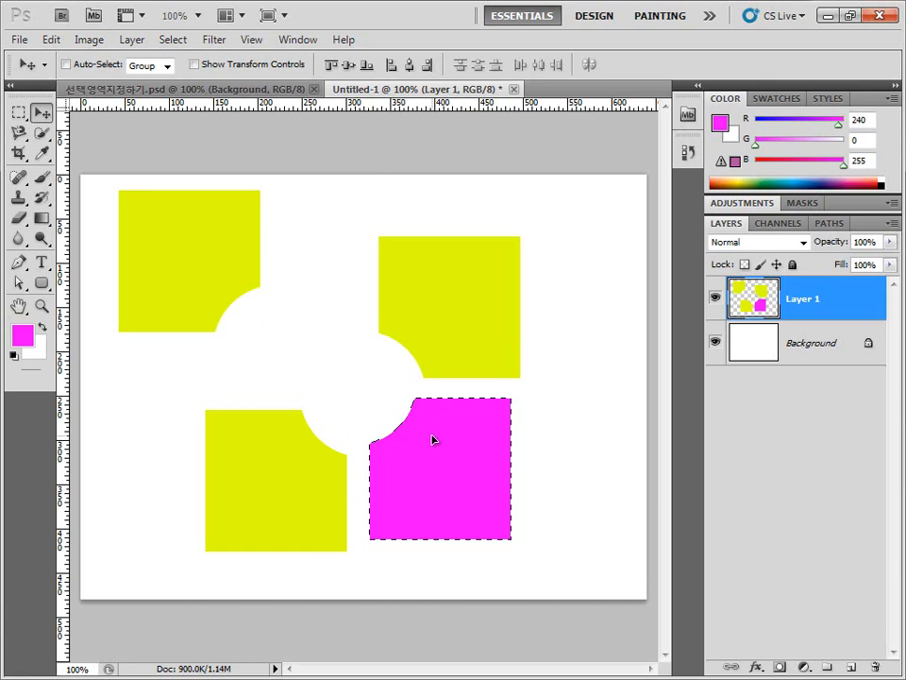
Hide the Background layer and add a new empty layer directly beneath Layer 1.
{"action": "left_click", "coordinate": [716, 349]}
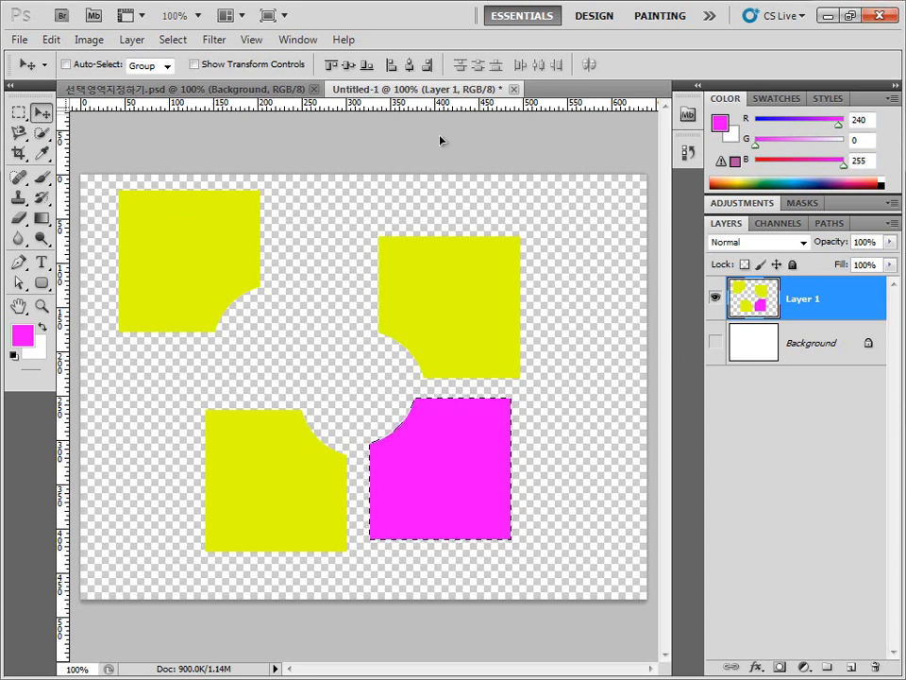
{"action": "left_click", "coordinate": [849, 668]}
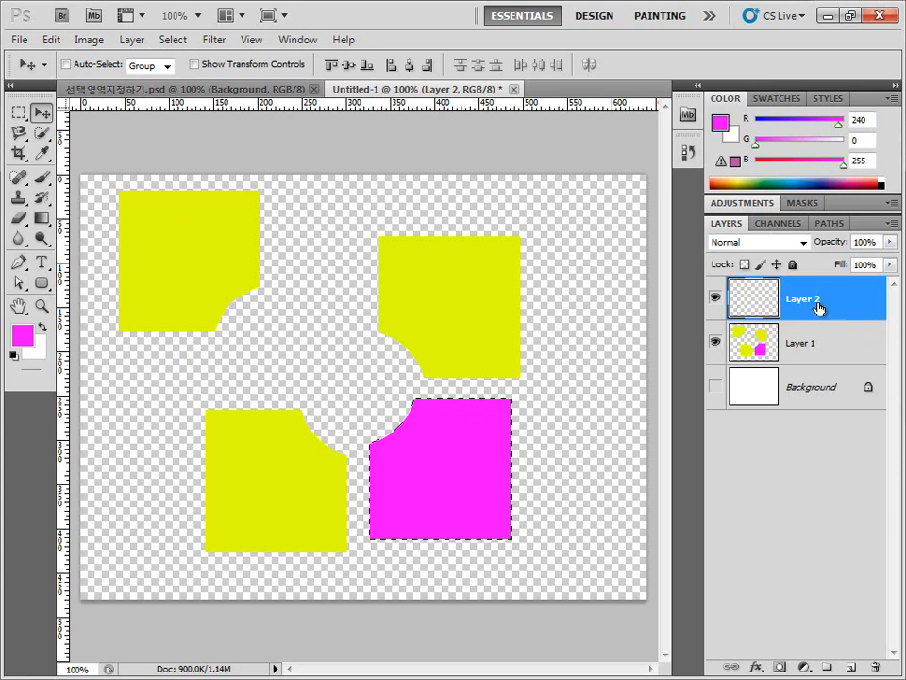
{"action": "left_click_drag", "start_coordinate": [827, 300], "coordinate": [830, 363]}
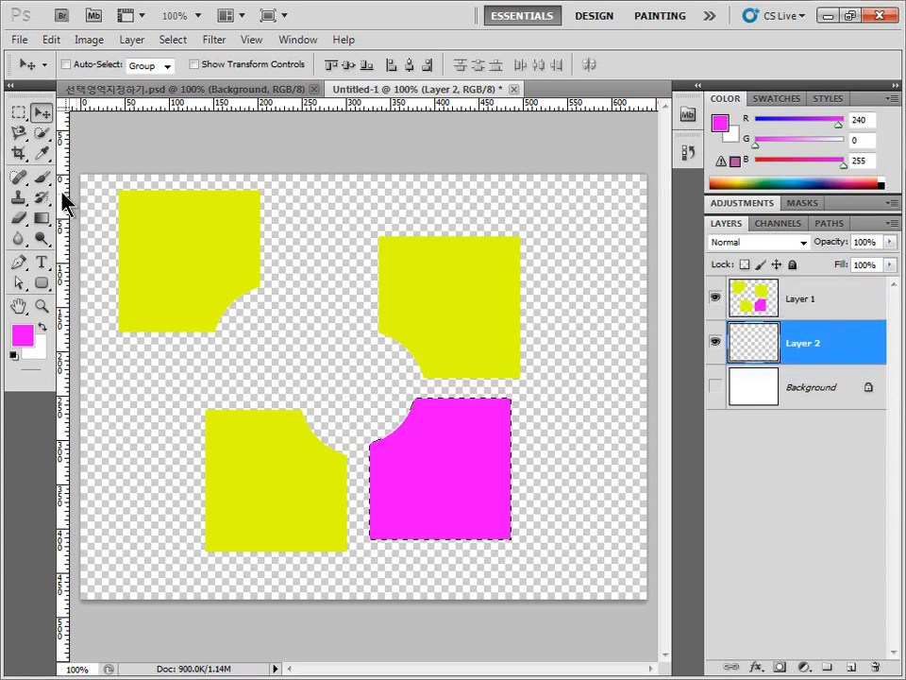
Select the whole canvas with the Rectangular Marquee, fill Layer 2 with gray #7b7b7b as the foreground color, and deselect.
{"action": "left_click", "coordinate": [14, 114]}
{"action": "left_click_drag", "start_coordinate": [81, 175], "coordinate": [649, 604]}
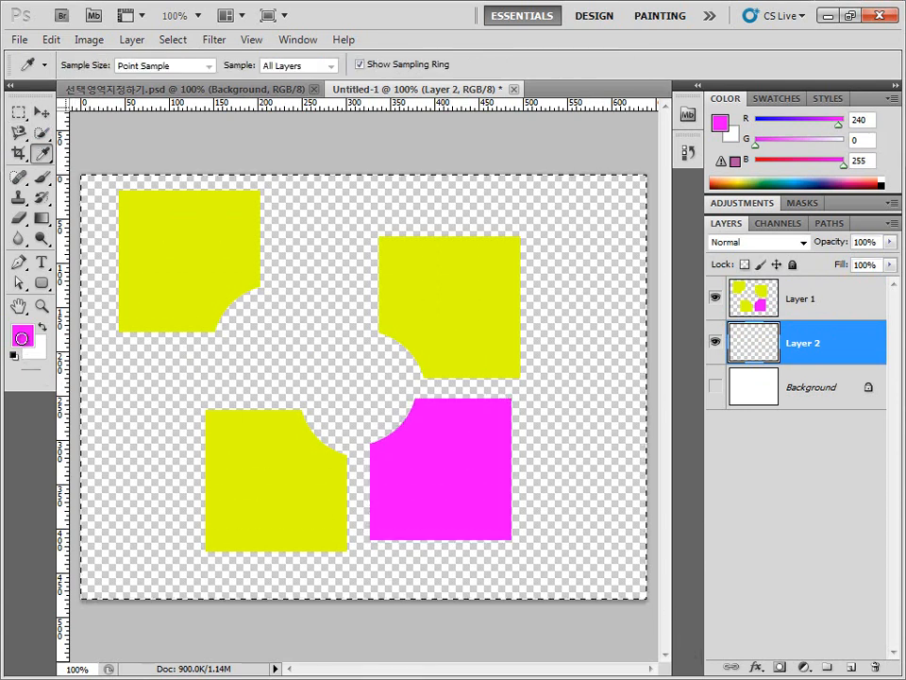
{"action": "left_click", "coordinate": [23, 336]}
{"action": "left_click_drag", "start_coordinate": [222, 272], "coordinate": [192, 319]}
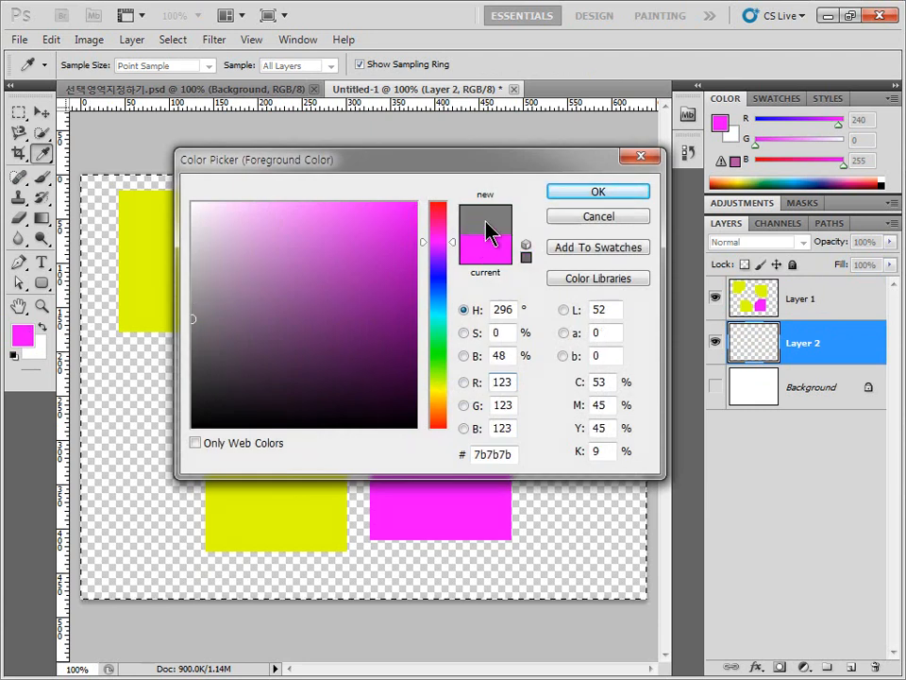
{"action": "left_click", "coordinate": [576, 192]}
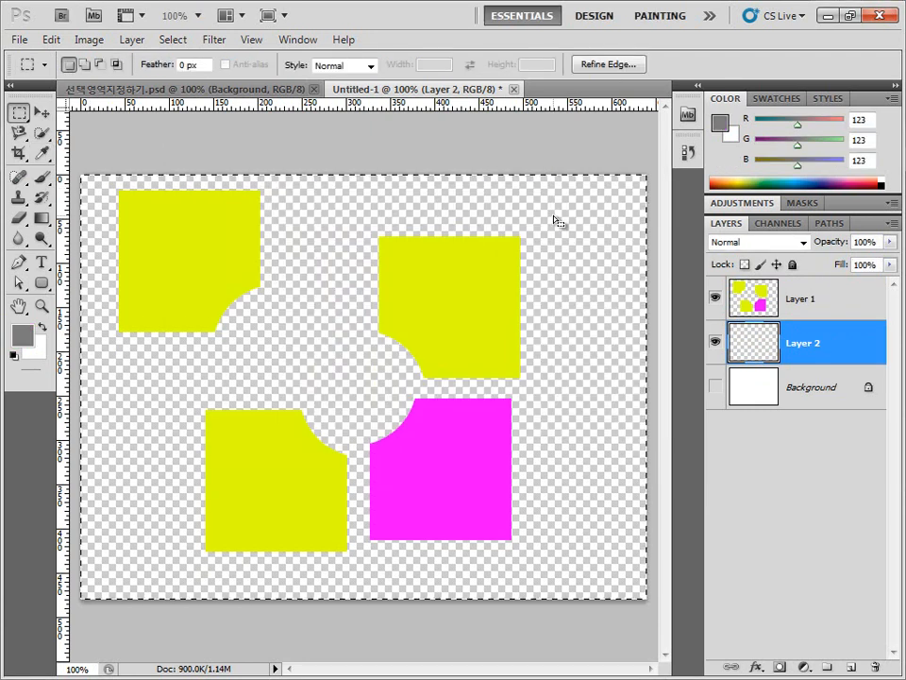
{"action": "key", "text": "alt+BackSpace"}
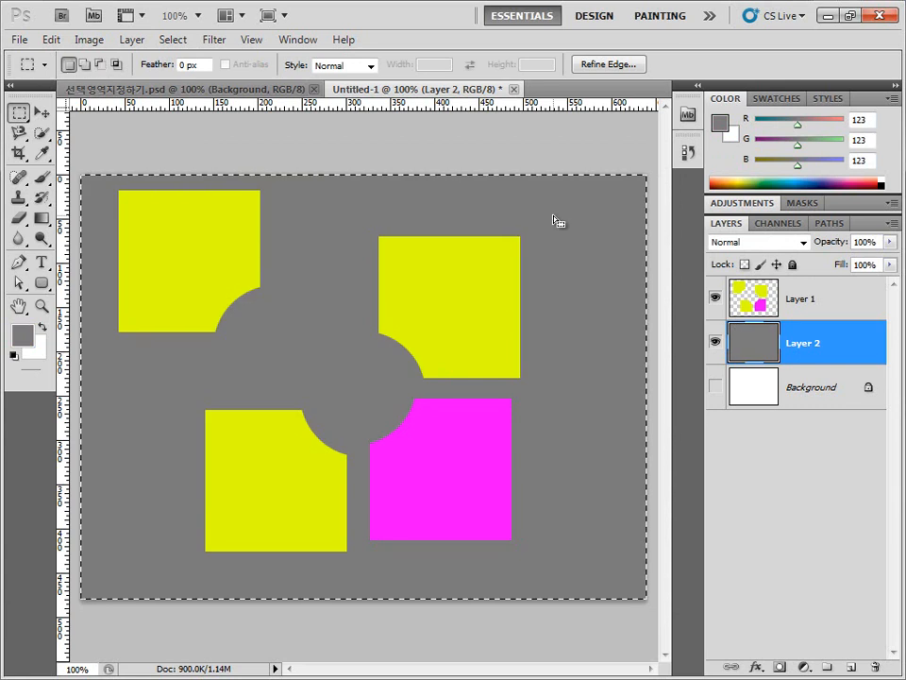
{"action": "key", "text": "ctrl+d"}
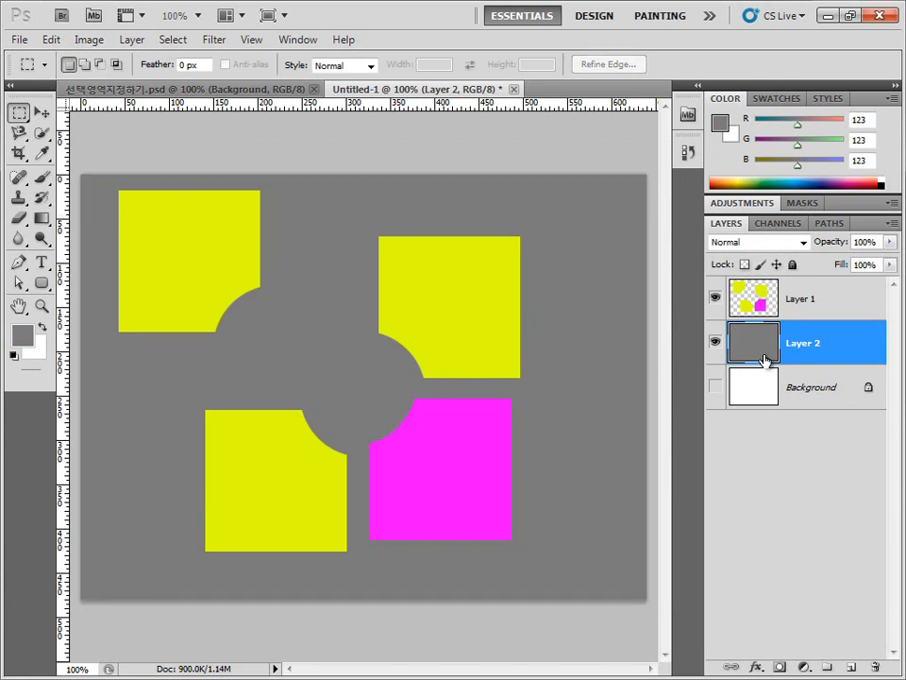
Make Layer 1, which holds the colored blocks, the active layer.
{"action": "left_click", "coordinate": [829, 390]}
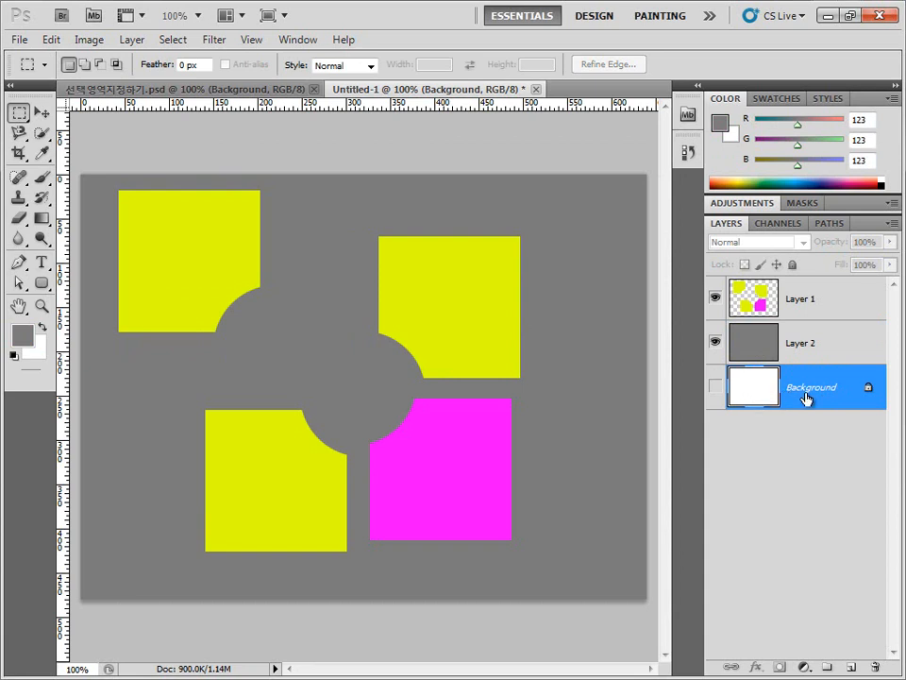
{"action": "left_click", "coordinate": [841, 347]}
{"action": "left_click", "coordinate": [836, 297]}
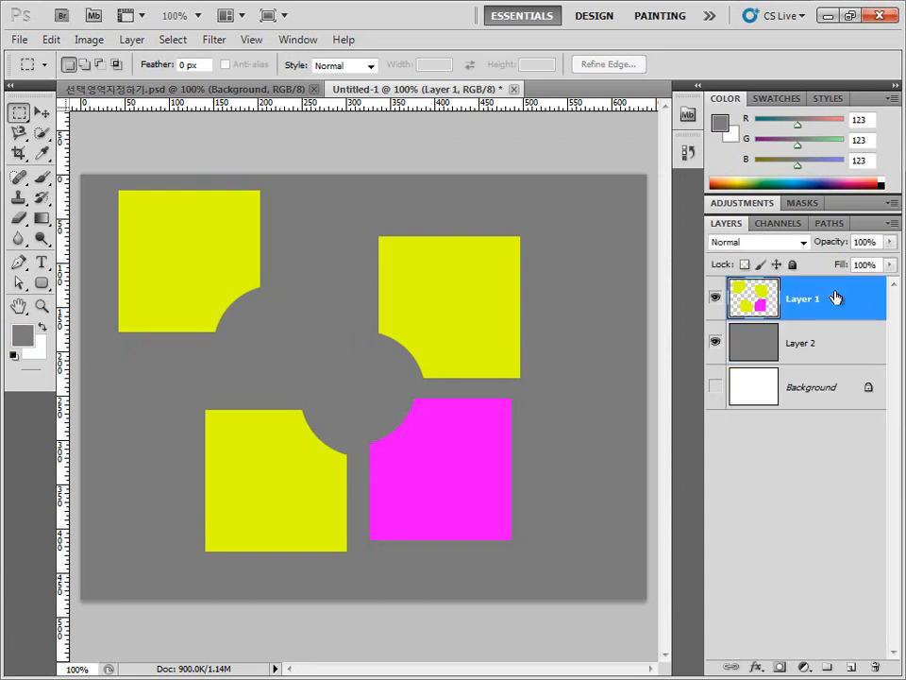
{"action": "mouse_move", "coordinate": [836, 297]}
{"action": "left_mouse_down"}
{"action": "mouse_move", "coordinate": [835, 356]}
{"action": "mouse_move", "coordinate": [840, 301]}
{"action": "left_mouse_up"}
{"action": "left_click", "coordinate": [836, 303]}
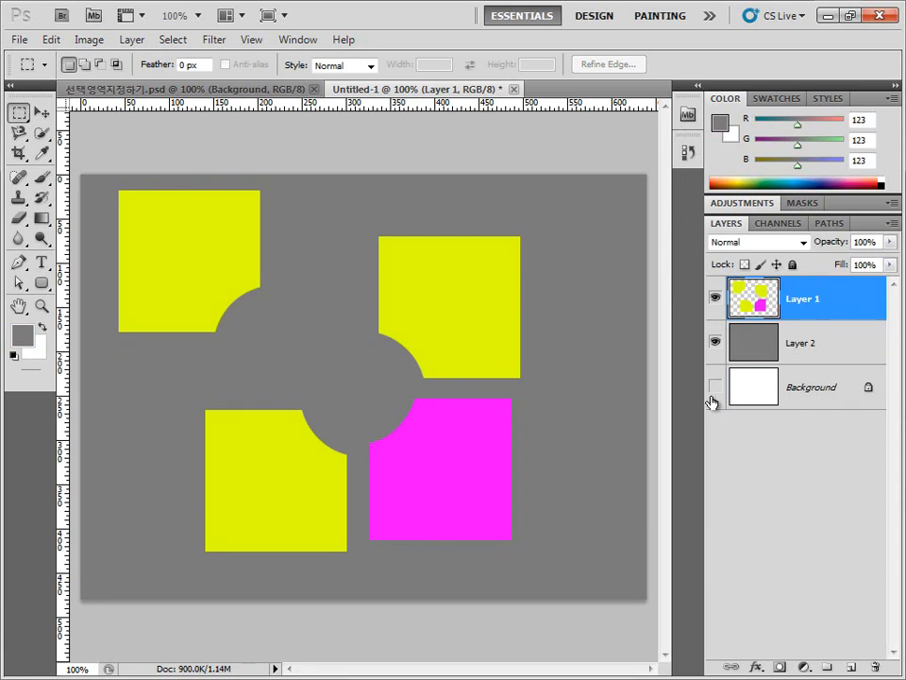